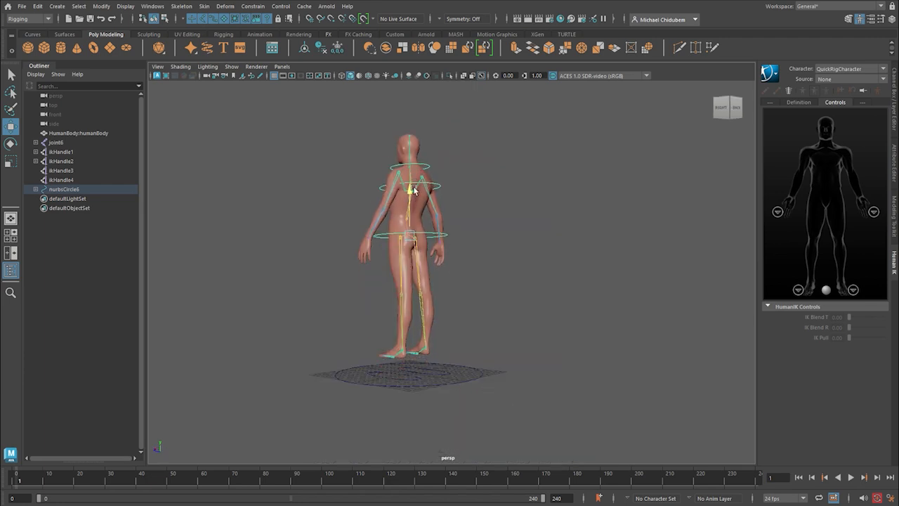
Try lowering the rig's body with the hip control so that the knees bend.
{"action": "right_click_drag", "start_coordinate": [413, 314], "coordinate": [408, 366], "text": "alt"}
{"action": "middle_click_drag", "start_coordinate": [408, 366], "coordinate": [535, 286], "text": "alt"}
{"action": "left_click_drag", "start_coordinate": [536, 286], "coordinate": [569, 351], "text": "alt"}
{"action": "right_click_drag", "start_coordinate": [569, 348], "coordinate": [535, 360], "text": "alt"}
Try rotating the hip control to tilt the crouching body.
{"action": "key", "text": "e"}
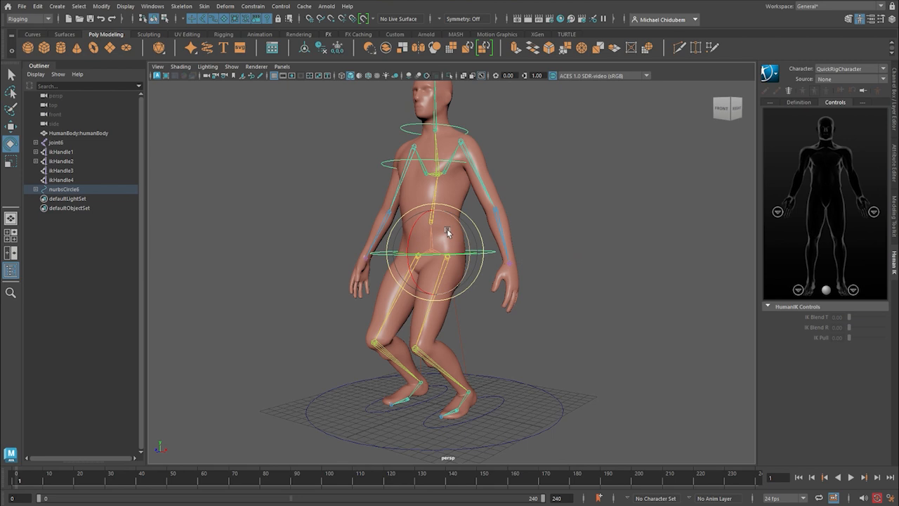
{"action": "left_click_drag", "start_coordinate": [412, 251], "coordinate": [428, 265]}
{"action": "right_click_drag", "start_coordinate": [429, 265], "coordinate": [422, 295], "text": "alt"}
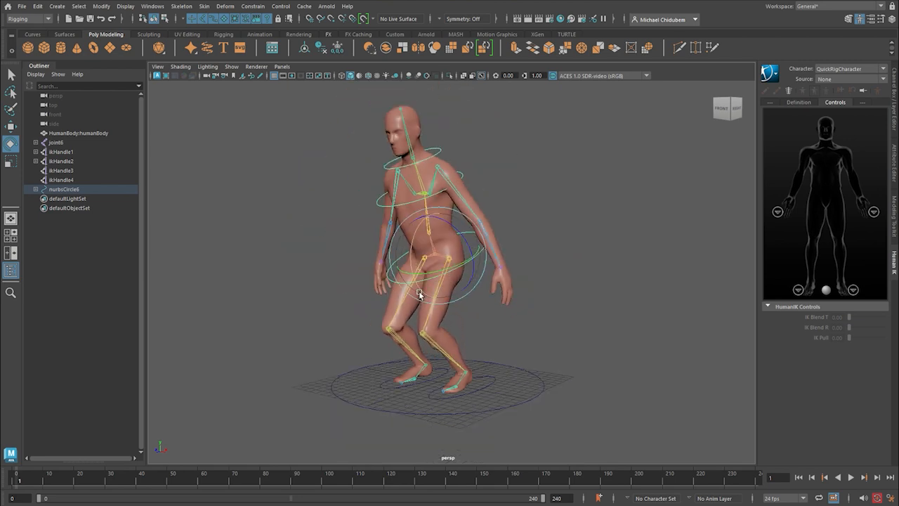
{"action": "left_click_drag", "start_coordinate": [422, 295], "coordinate": [453, 306], "text": "alt"}
{"action": "mouse_move", "coordinate": [458, 226]}
{"action": "left_mouse_down"}
{"action": "mouse_move", "coordinate": [443, 221]}
{"action": "mouse_move", "coordinate": [463, 229]}
{"action": "left_mouse_up"}
Try rotating the chest control to bend the upper body far forward.
{"action": "left_click_drag", "start_coordinate": [590, 273], "coordinate": [479, 217], "text": "alt"}
{"action": "scroll", "coordinate": [469, 209], "scroll_direction": "up", "scroll_amount": 3}
{"action": "middle_click_drag", "start_coordinate": [453, 149], "coordinate": [502, 261], "text": "alt"}
{"action": "left_click", "coordinate": [509, 261]}
{"action": "left_click_drag", "start_coordinate": [423, 253], "coordinate": [405, 306]}
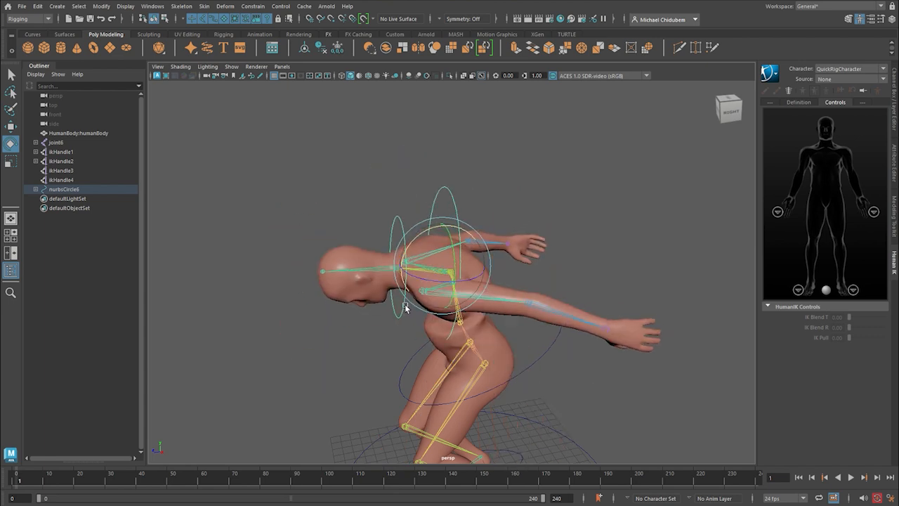
Undo the test rotations and the hip move so the rigged character stands upright again.
{"action": "scroll", "coordinate": [563, 305], "scroll_direction": "down", "scroll_amount": 8}
{"action": "left_click_drag", "start_coordinate": [538, 306], "coordinate": [595, 307], "text": "alt"}
{"action": "key", "text": "ctrl+z"}
{"action": "key", "text": "ctrl+z"}
{"action": "key", "text": "ctrl+z"}
{"action": "key", "text": "ctrl+z"}
{"action": "key", "text": "ctrl+z"}
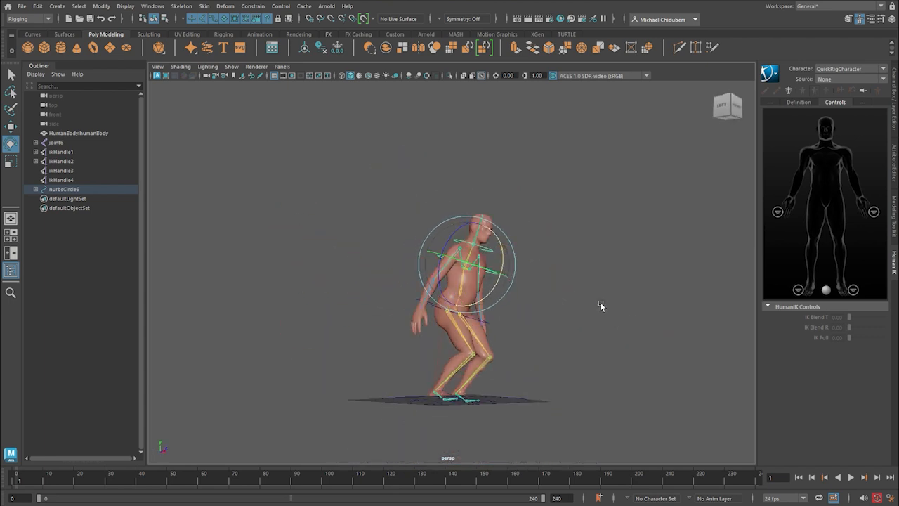
{"action": "key", "text": "ctrl+z"}
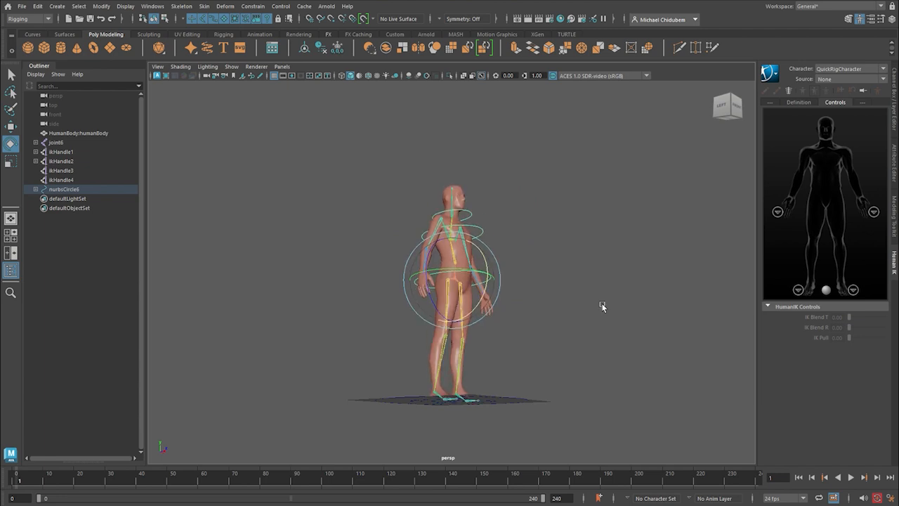
{"action": "left_click_drag", "start_coordinate": [607, 309], "coordinate": [562, 329], "text": "alt"}
{"action": "scroll", "coordinate": [518, 302], "scroll_direction": "up", "scroll_amount": 4}
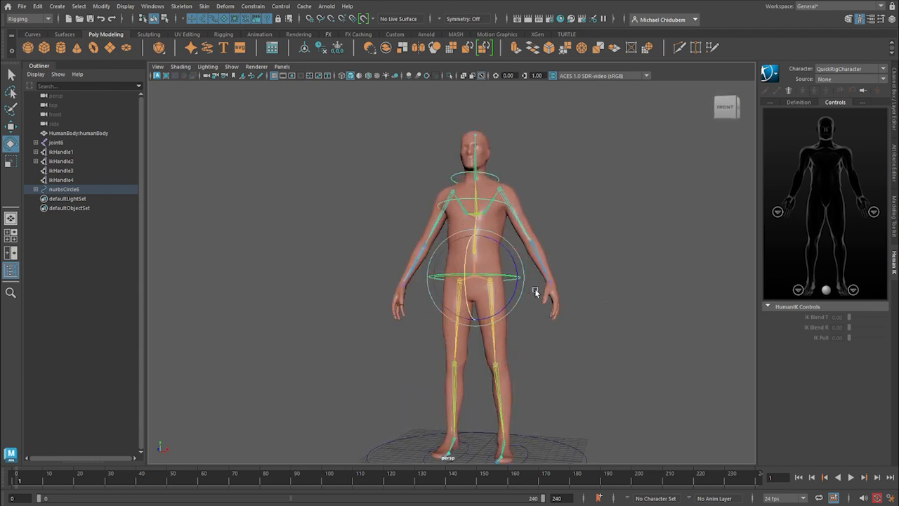
{"action": "middle_click_drag", "start_coordinate": [588, 334], "coordinate": [546, 301], "text": "alt"}
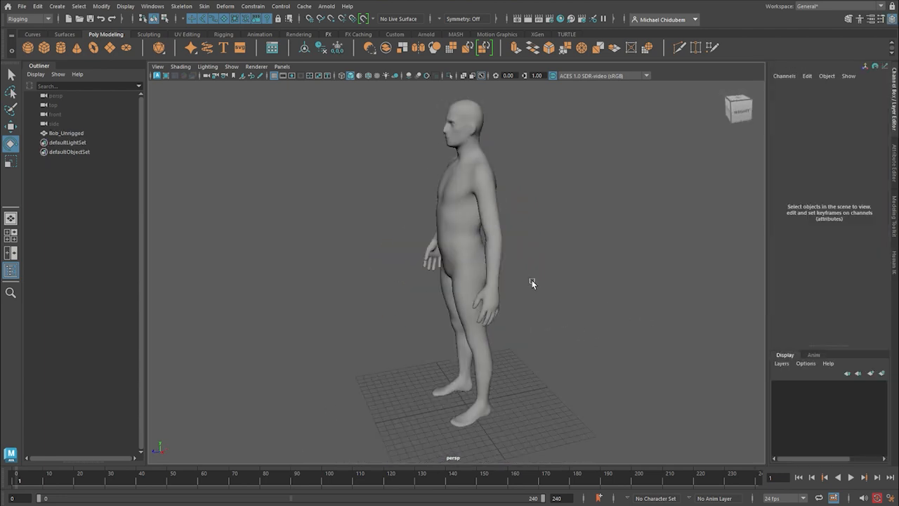
{"action": "left_click_drag", "start_coordinate": [532, 281], "coordinate": [634, 269], "text": "alt"}
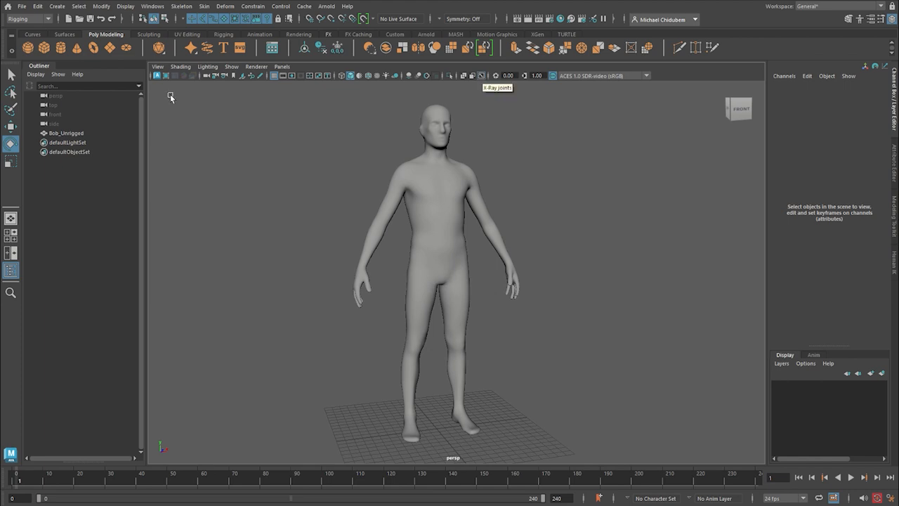
Check the viewport's shading options to see whether X-Ray Joints is enabled.
{"action": "left_click", "coordinate": [186, 67]}
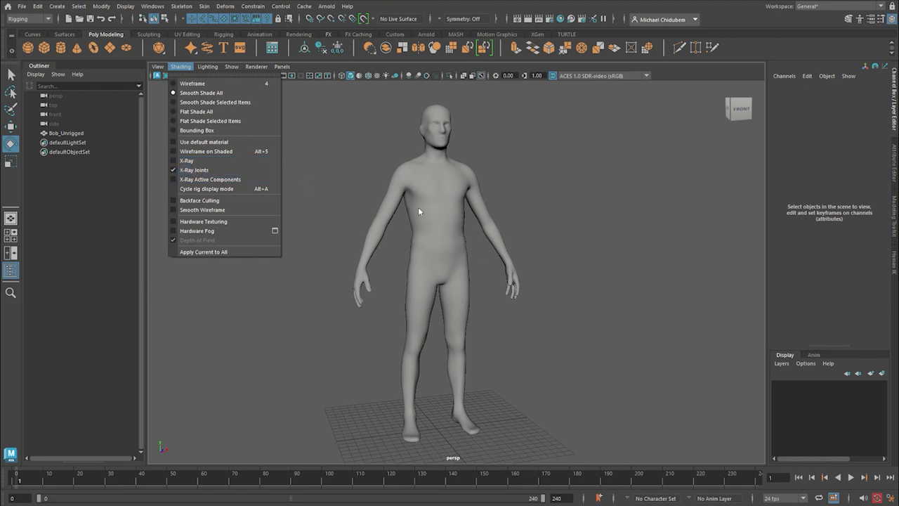
{"action": "mouse_move", "coordinate": [618, 268]}
{"action": "left_mouse_down", "text": "alt"}
{"action": "mouse_move", "coordinate": [588, 274]}
{"action": "mouse_move", "coordinate": [572, 267]}
{"action": "left_mouse_up", "text": "alt"}
{"action": "scroll", "coordinate": [518, 312], "scroll_direction": "up", "scroll_amount": 6}
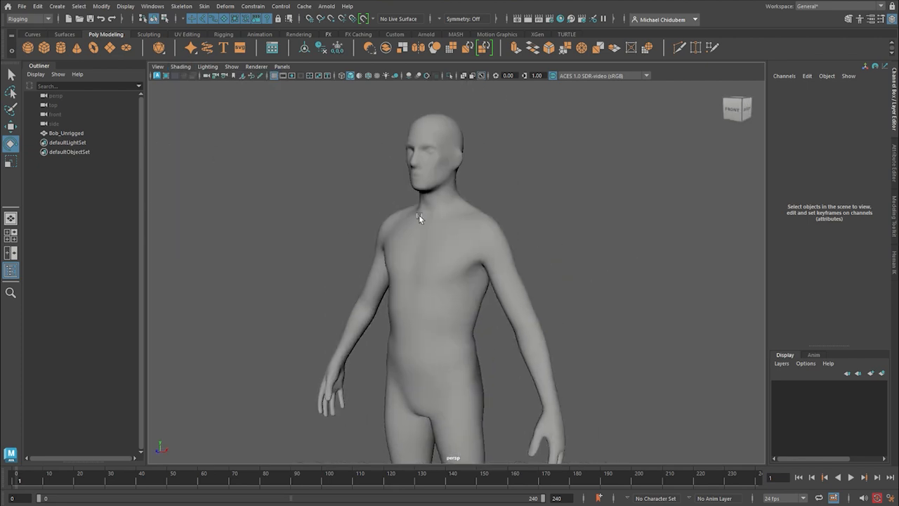
Switch the menu set to Modeling and back to Rigging.
{"action": "left_click", "coordinate": [48, 19]}
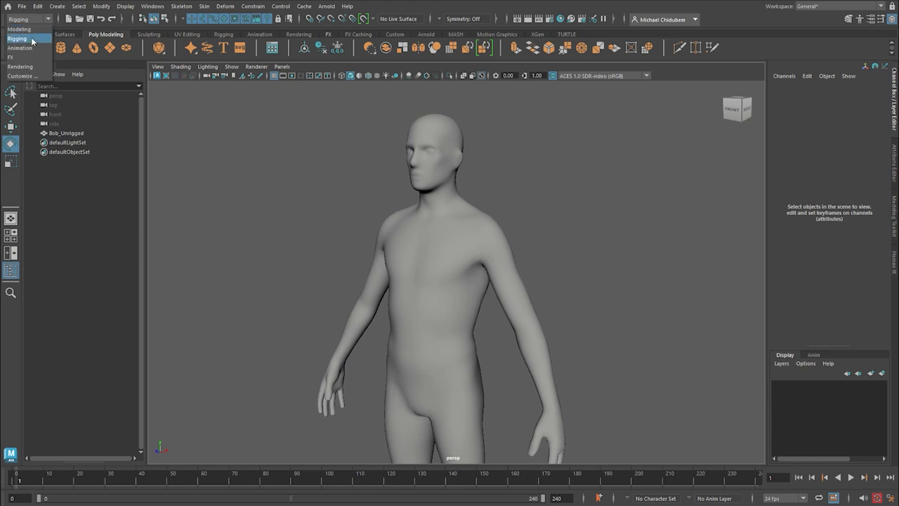
{"action": "left_click", "coordinate": [33, 29]}
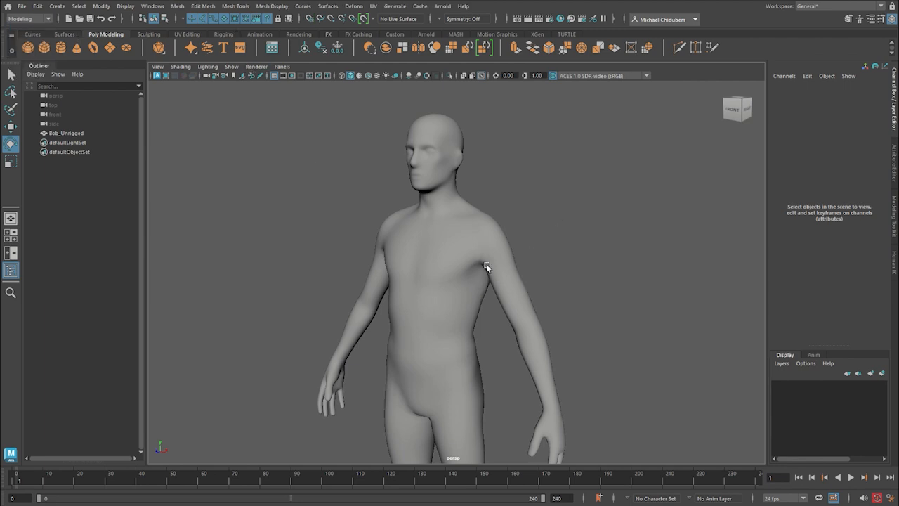
{"action": "left_click", "coordinate": [49, 20]}
{"action": "left_click", "coordinate": [28, 38]}
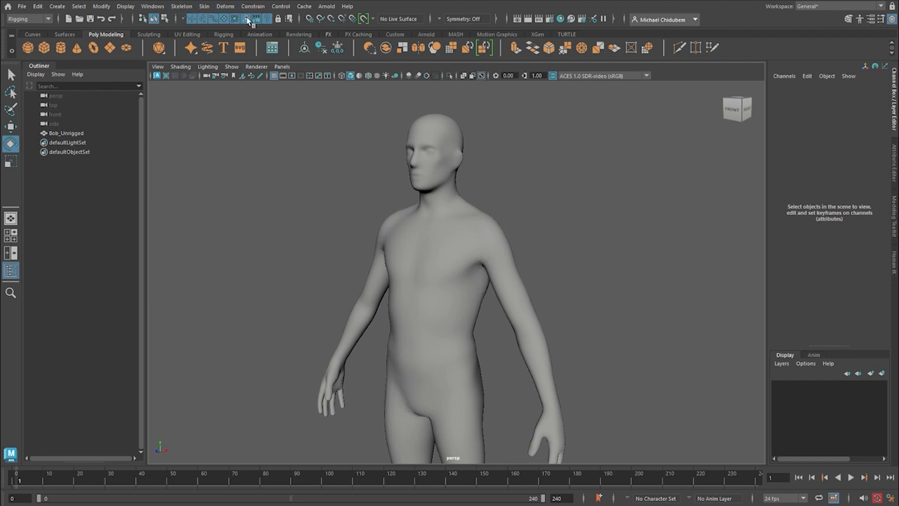
Deselect the character mesh and switch to the front view, framed on the torso and hips.
{"action": "scroll", "coordinate": [452, 241], "scroll_direction": "down", "scroll_amount": 4}
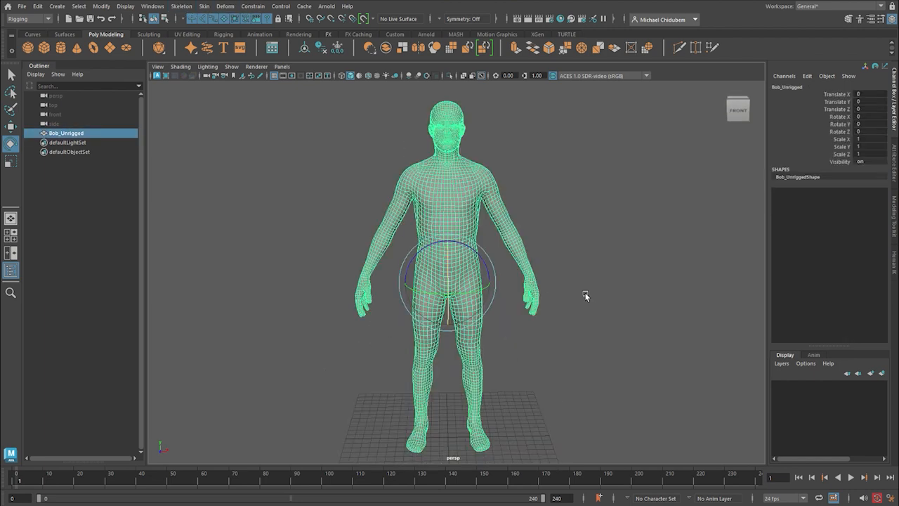
{"action": "left_click", "coordinate": [610, 294]}
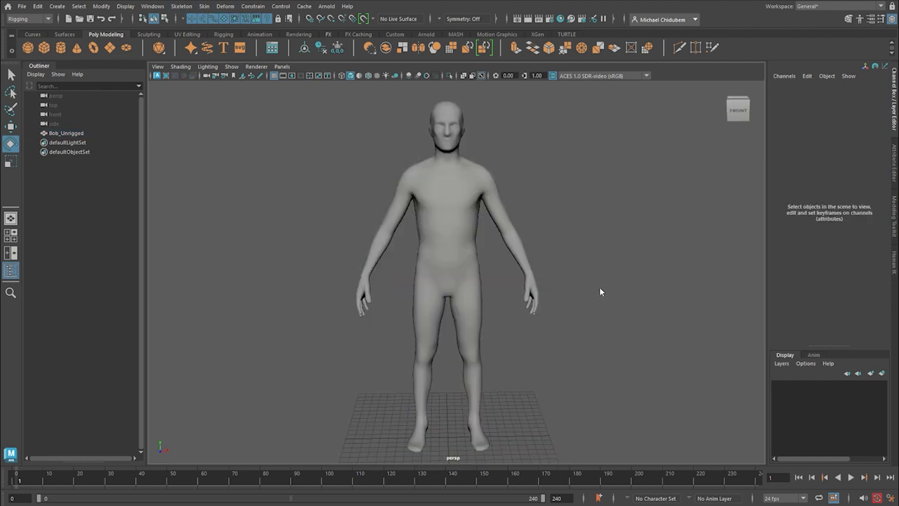
{"action": "key", "text": "space"}
{"action": "key", "text": "space"}
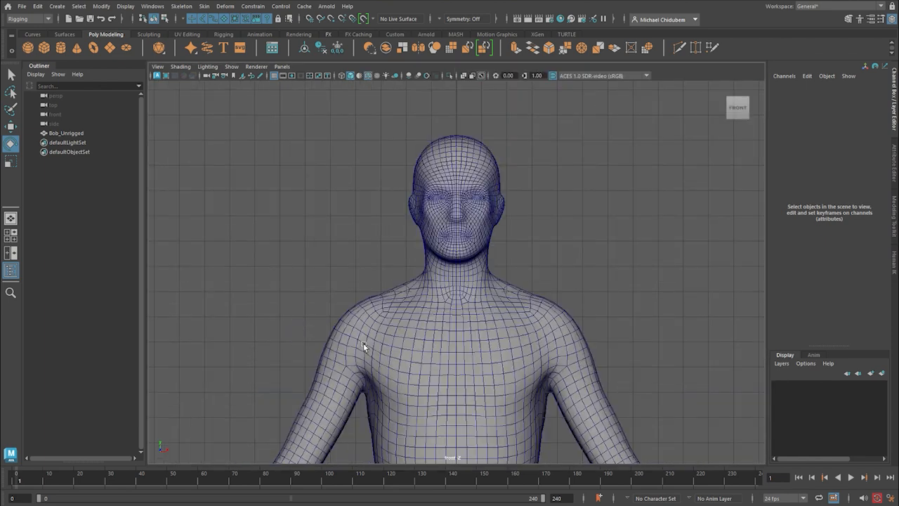
{"action": "scroll", "coordinate": [468, 354], "scroll_direction": "down", "scroll_amount": 8}
{"action": "middle_click_drag", "start_coordinate": [468, 370], "coordinate": [460, 242], "text": "alt"}
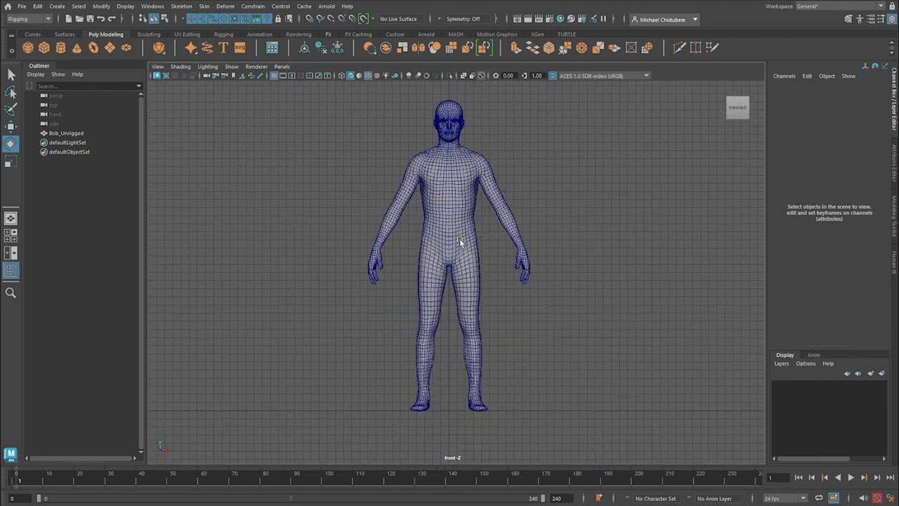
{"action": "scroll", "coordinate": [451, 295], "scroll_direction": "up", "scroll_amount": 4}
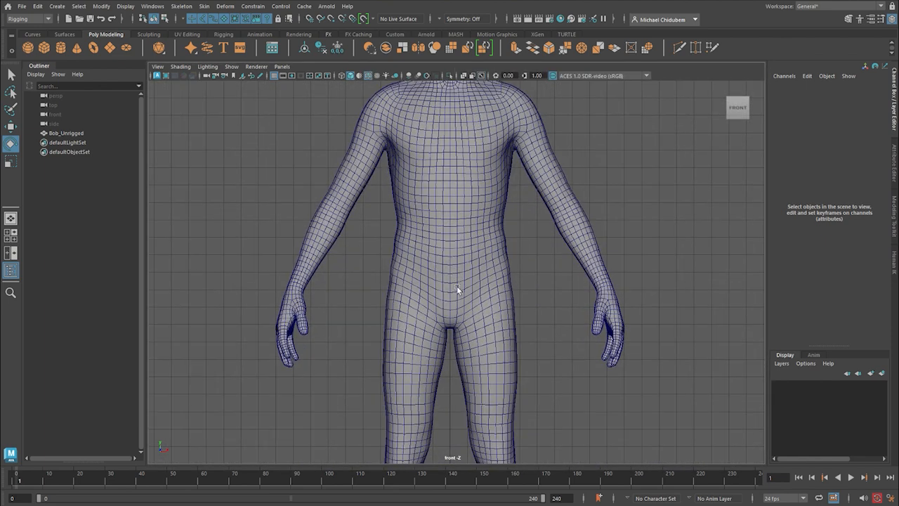
{"action": "scroll", "coordinate": [460, 283], "scroll_direction": "down", "scroll_amount": 1}
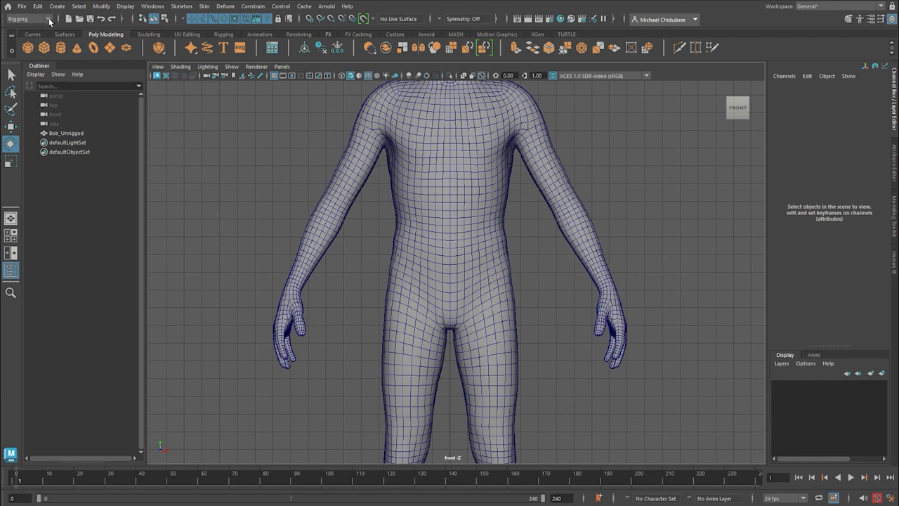
Create a root joint at the centre of the hips, snapped to the grid at X 0, Y 20.
{"action": "left_click", "coordinate": [182, 7]}
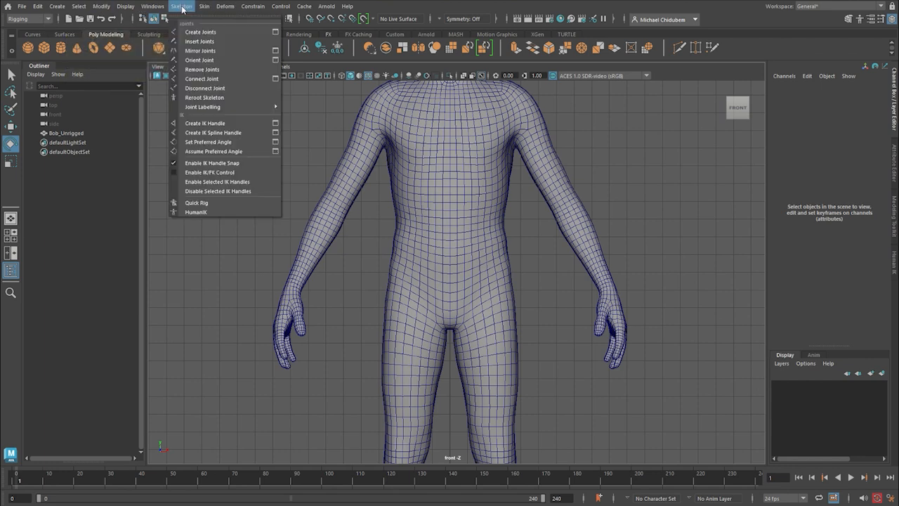
{"action": "left_click", "coordinate": [217, 32]}
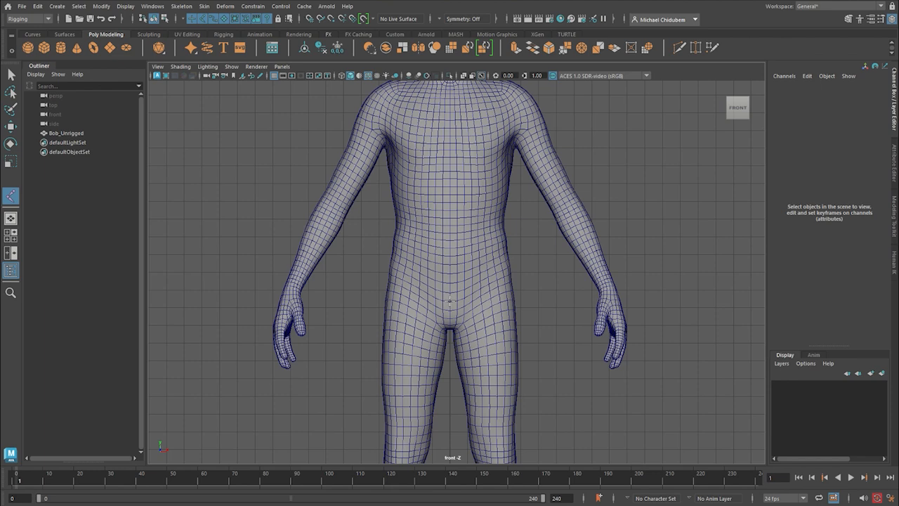
{"action": "key", "text": "x"}
{"action": "left_click", "coordinate": [449, 291]}
Try moving the root joint upward along Y and undo the move.
{"action": "scroll", "coordinate": [460, 288], "scroll_direction": "up", "scroll_amount": 4}
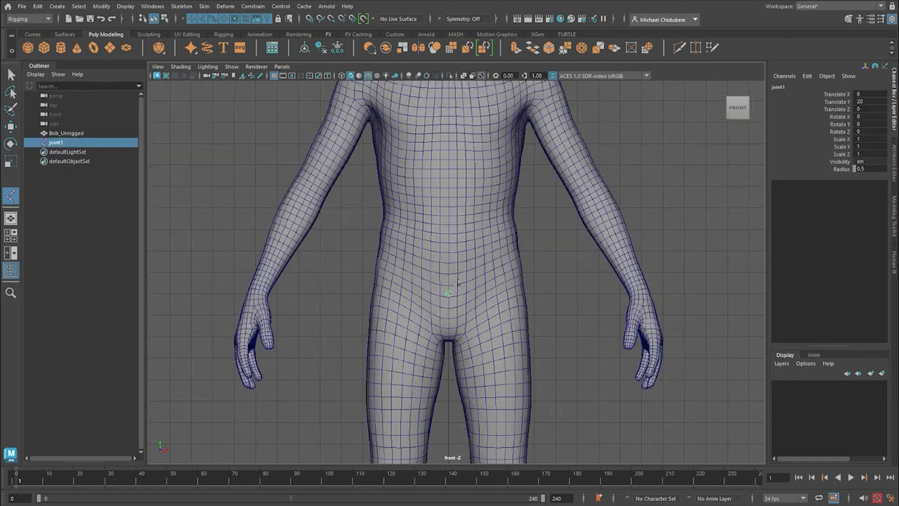
{"action": "scroll", "coordinate": [463, 280], "scroll_direction": "up", "scroll_amount": 2}
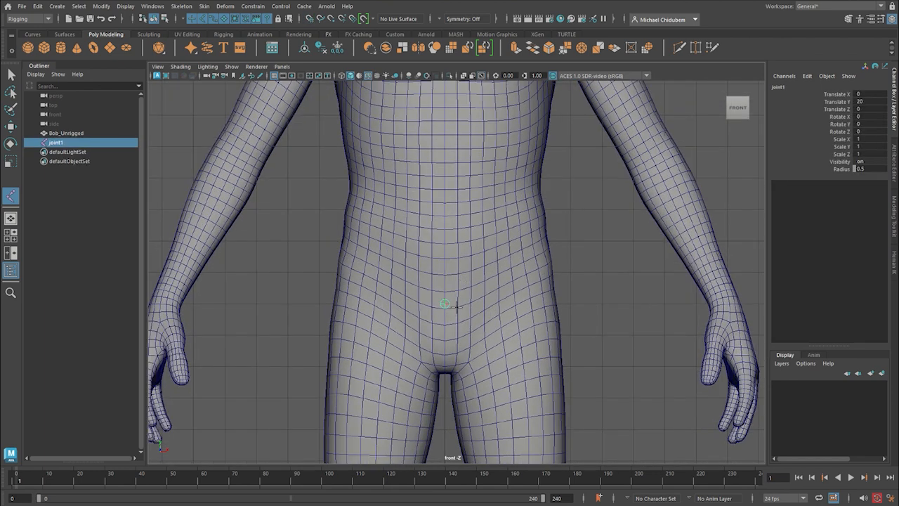
{"action": "scroll", "coordinate": [462, 303], "scroll_direction": "down", "scroll_amount": 3}
{"action": "scroll", "coordinate": [435, 344], "scroll_direction": "up", "scroll_amount": 6}
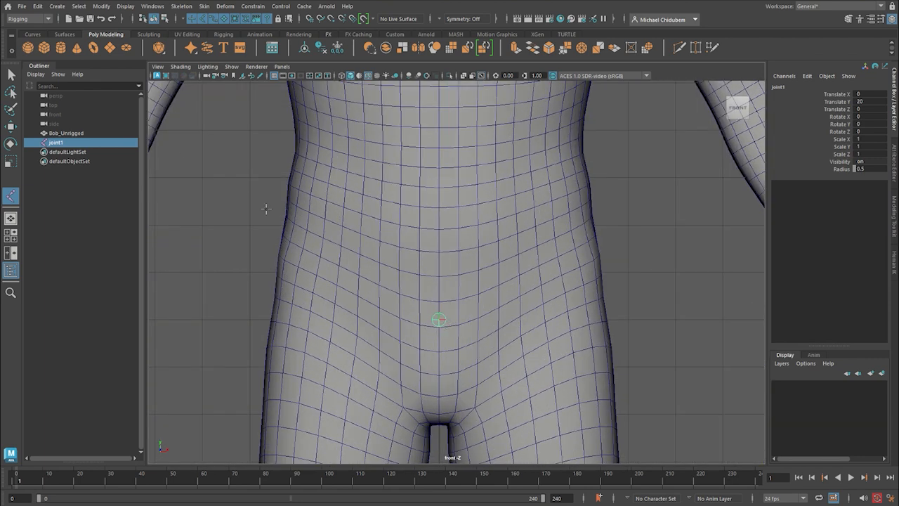
{"action": "key", "text": "w"}
{"action": "scroll", "coordinate": [525, 279], "scroll_direction": "down", "scroll_amount": 3}
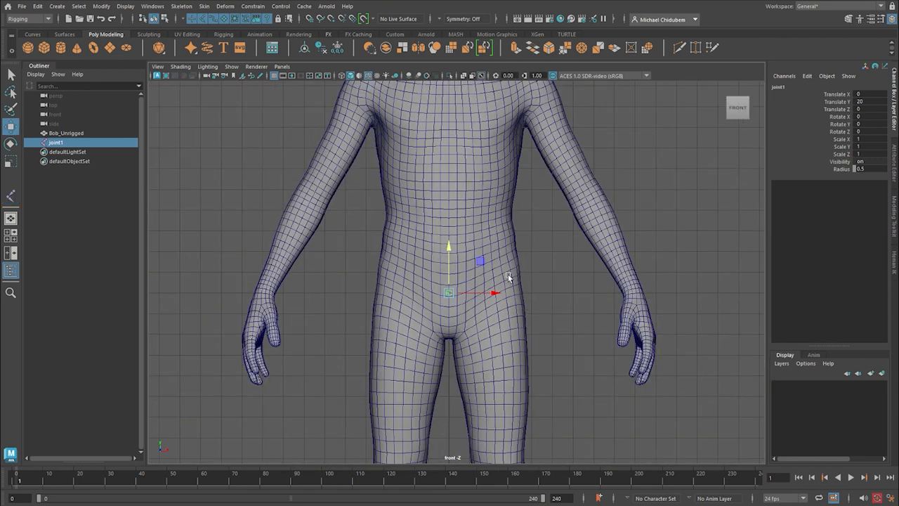
{"action": "left_click_drag", "start_coordinate": [450, 250], "coordinate": [449, 231]}
{"action": "key", "text": "ctrl+z"}
{"action": "scroll", "coordinate": [522, 272], "scroll_direction": "down", "scroll_amount": 1}
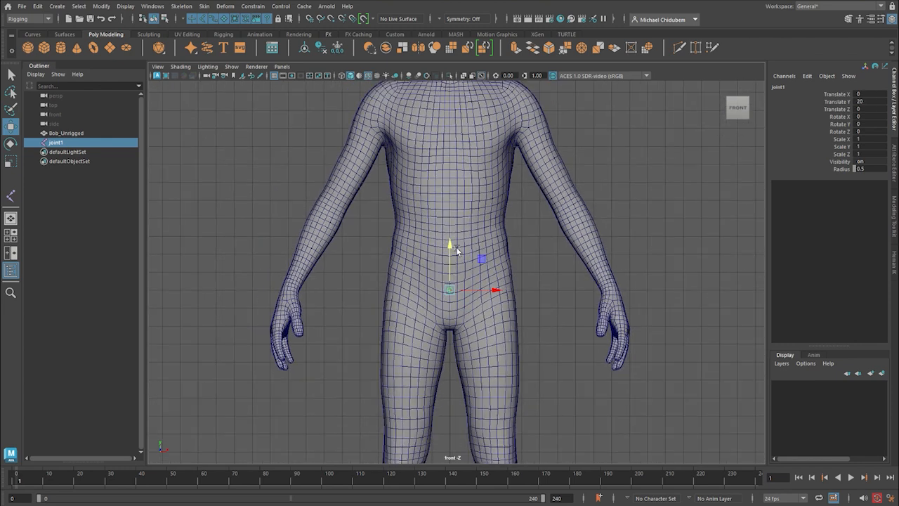
Switch the front view to wireframe display around the hip joint.
{"action": "scroll", "coordinate": [467, 256], "scroll_direction": "up", "scroll_amount": 2}
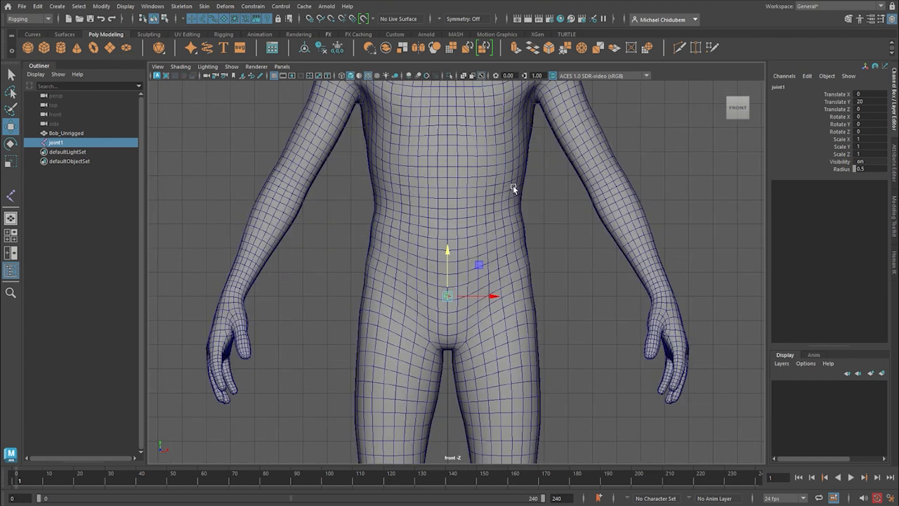
{"action": "key", "text": "4"}
{"action": "scroll", "coordinate": [545, 304], "scroll_direction": "down", "scroll_amount": 1}
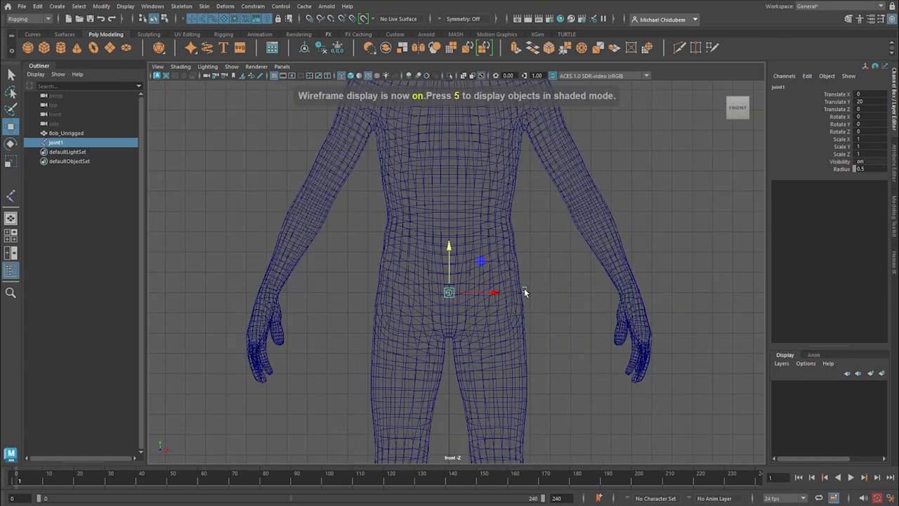
{"action": "scroll", "coordinate": [524, 289], "scroll_direction": "up", "scroll_amount": 3}
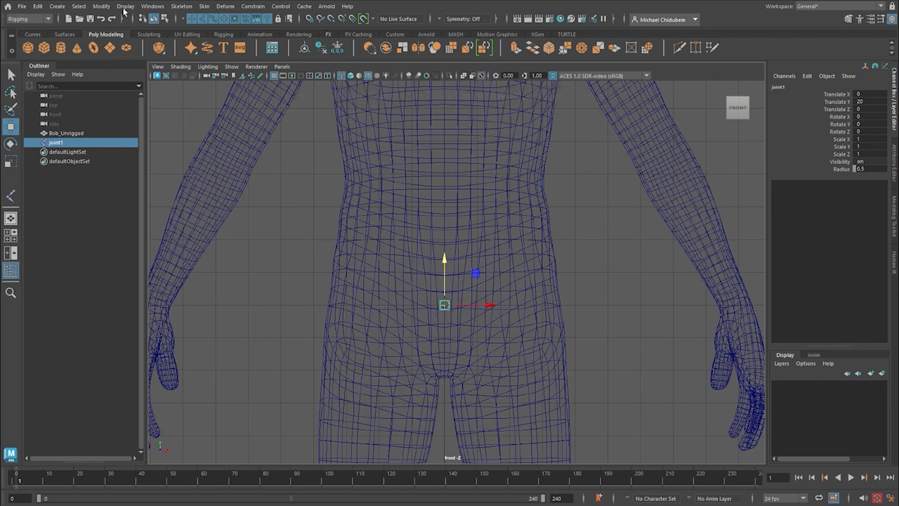
Increase the joint display size and select the hip joint's Radius attribute.
{"action": "left_click", "coordinate": [153, 7]}
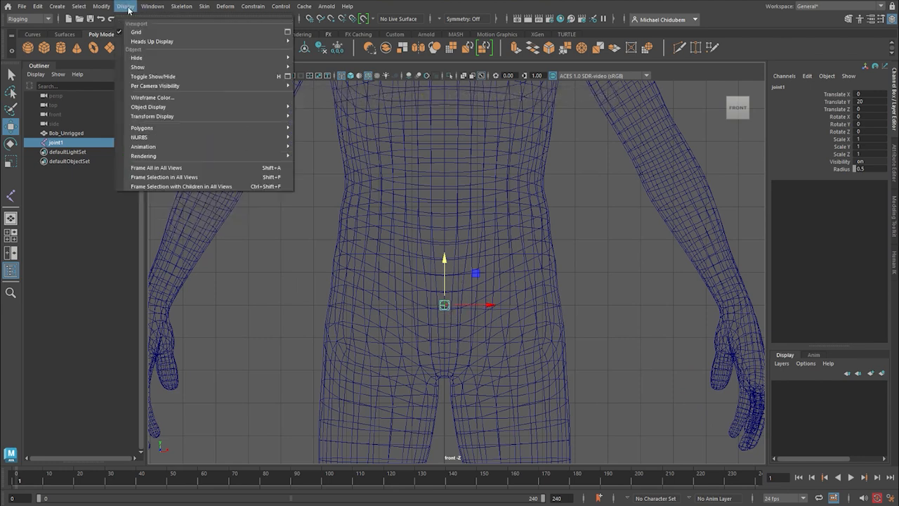
{"action": "mouse_move", "coordinate": [156, 148]}
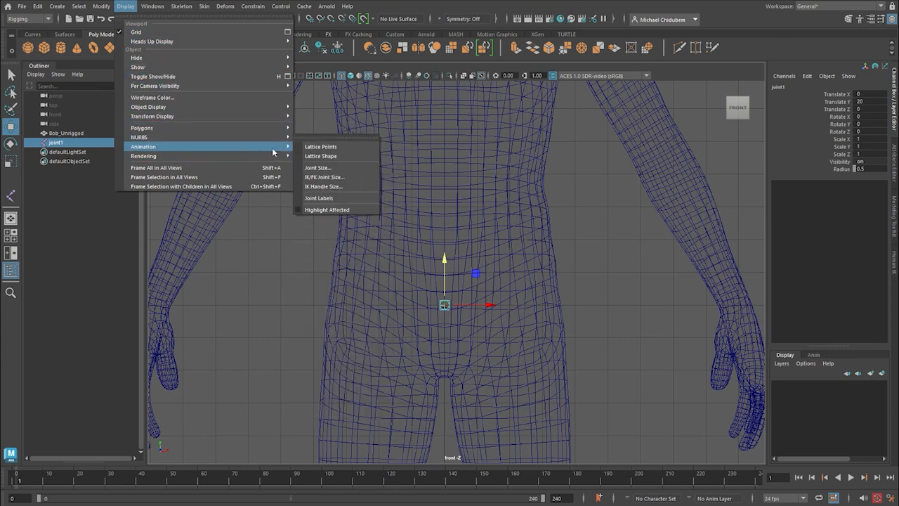
{"action": "left_click", "coordinate": [323, 171]}
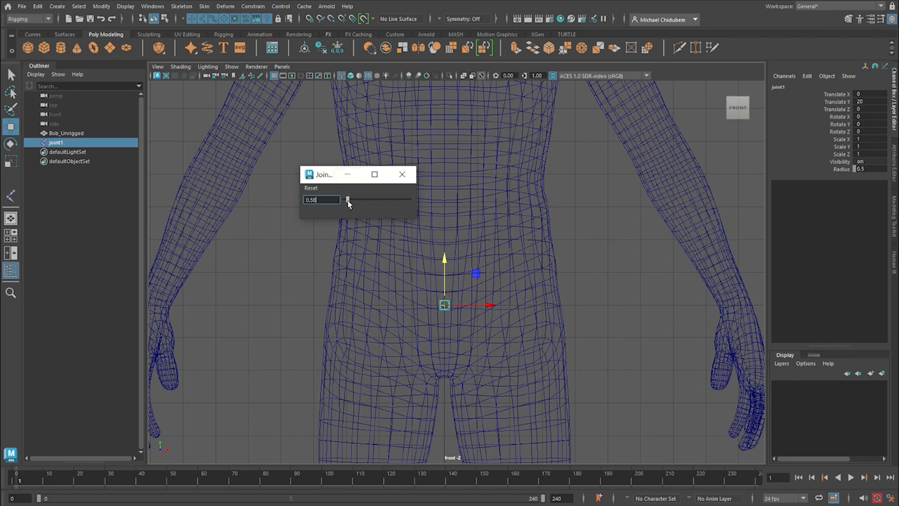
{"action": "left_click_drag", "start_coordinate": [348, 199], "coordinate": [352, 201]}
{"action": "left_click", "coordinate": [402, 174]}
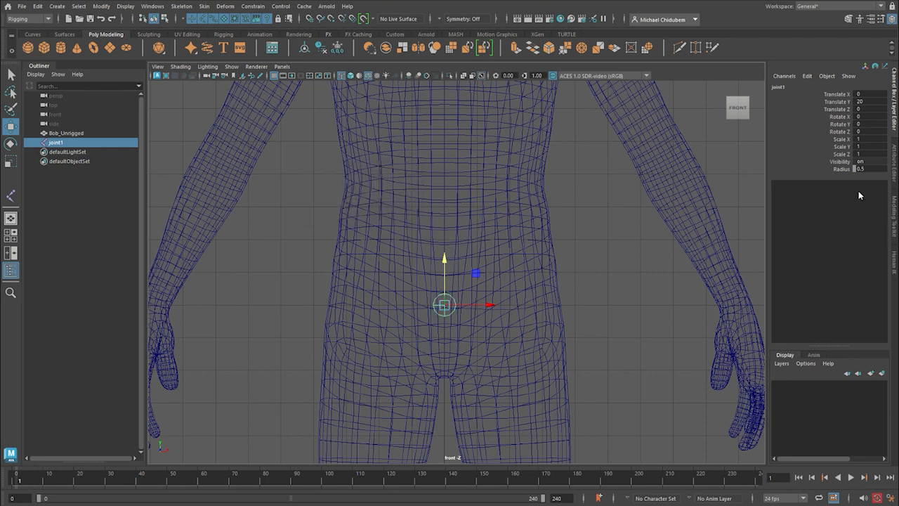
{"action": "left_click", "coordinate": [842, 169]}
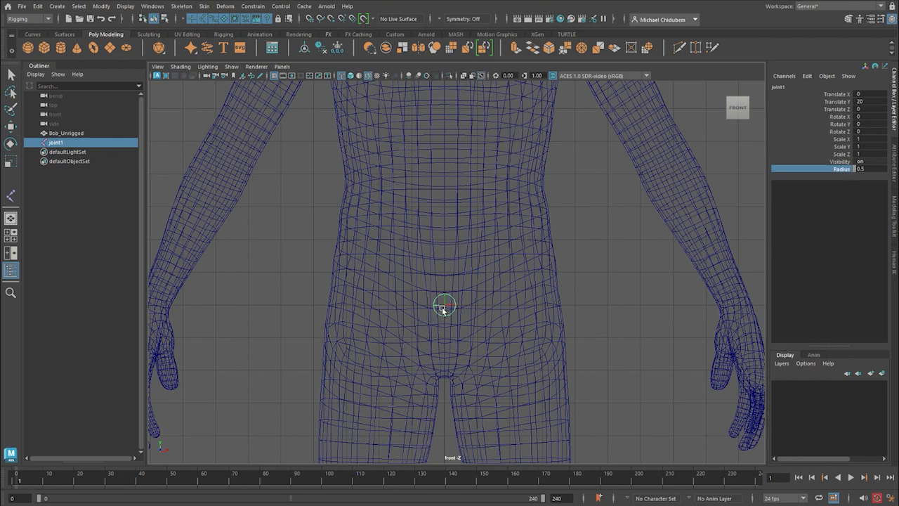
{"action": "key", "text": "w"}
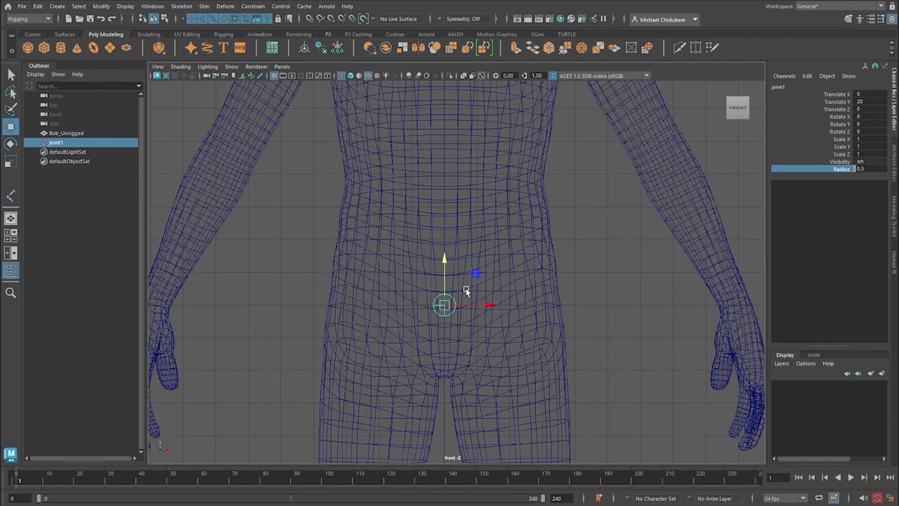
Frame the character's torso from the hip joint up to the neck in the front view.
{"action": "scroll", "coordinate": [477, 275], "scroll_direction": "up", "scroll_amount": 2}
{"action": "scroll", "coordinate": [485, 291], "scroll_direction": "down", "scroll_amount": 5}
{"action": "middle_click_drag", "start_coordinate": [514, 263], "coordinate": [517, 365], "text": "alt"}
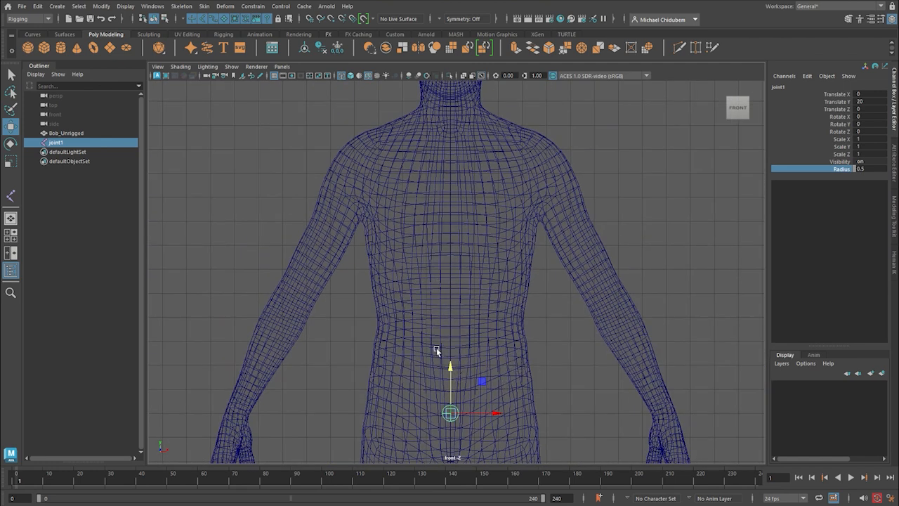
Duplicate the hip joint into three more joints up the body's centreline, placing the chest joint at about Y 28.13 and neck joint at about Y 32.34.
{"action": "key", "text": "ctrl+d"}
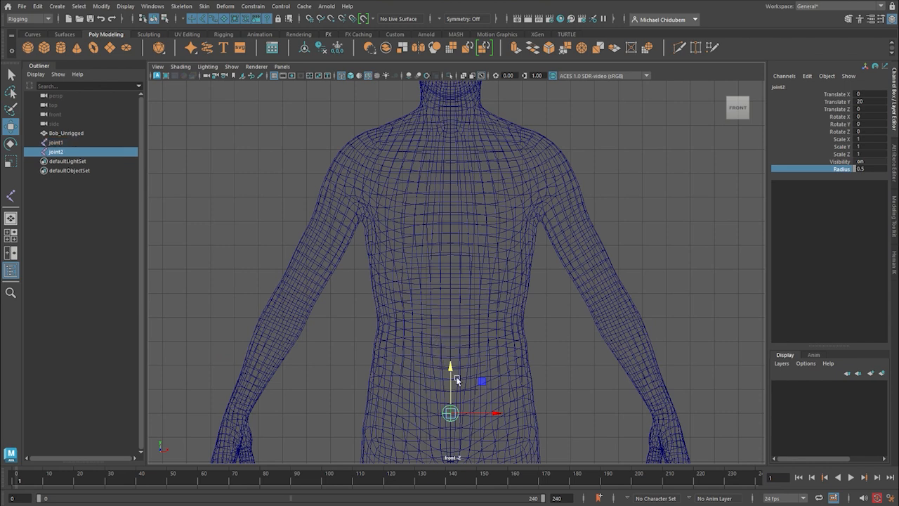
{"action": "left_click_drag", "start_coordinate": [453, 367], "coordinate": [467, 270]}
{"action": "key", "text": "ctrl+d"}
{"action": "left_click_drag", "start_coordinate": [449, 269], "coordinate": [469, 168]}
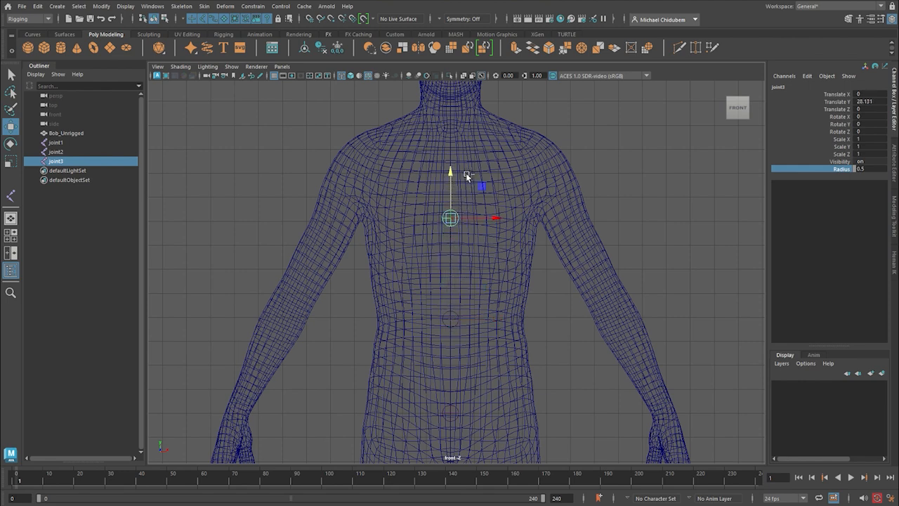
{"action": "key", "text": "ctrl+d"}
{"action": "left_click_drag", "start_coordinate": [450, 170], "coordinate": [452, 73]}
{"action": "scroll", "coordinate": [310, 161], "scroll_direction": "down", "scroll_amount": 1}
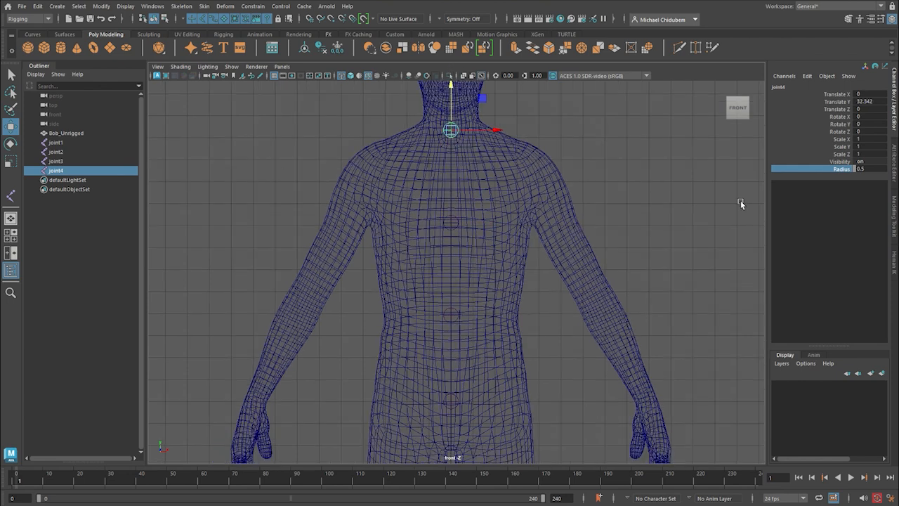
Add the Bob_Unrigged mesh to a new display layer named Mesh with yellow as its colour.
{"action": "left_click_drag", "start_coordinate": [614, 194], "coordinate": [571, 307]}
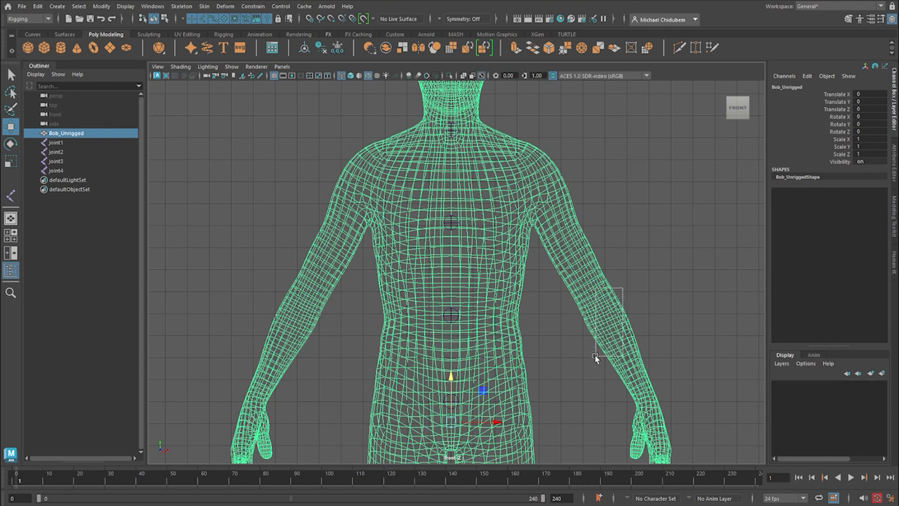
{"action": "left_click", "coordinate": [882, 374]}
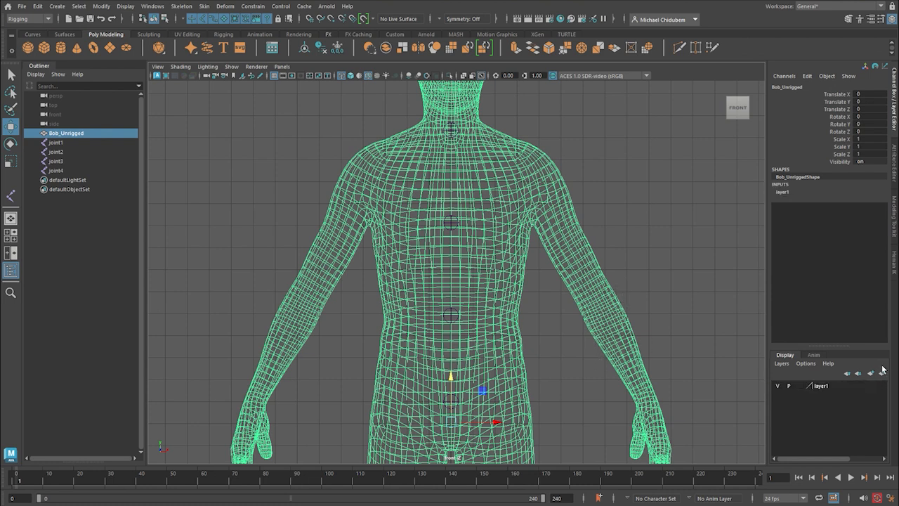
{"action": "double_click", "coordinate": [821, 385]}
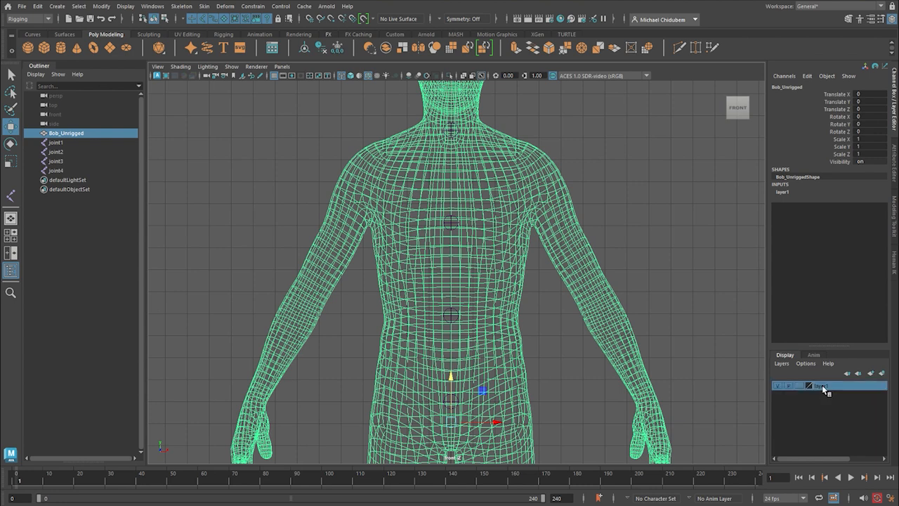
{"action": "left_click_drag", "start_coordinate": [357, 191], "coordinate": [321, 195]}
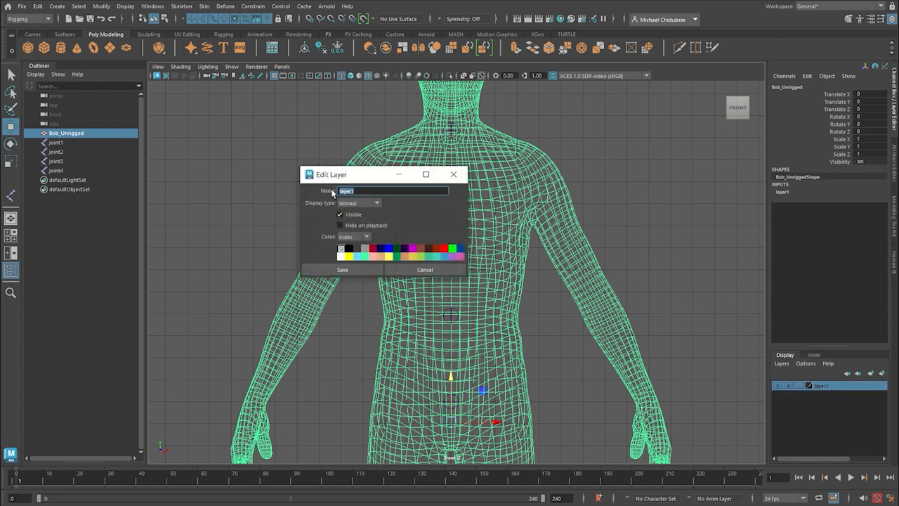
{"action": "type", "text": "M"}
{"action": "left_click", "coordinate": [348, 257]}
{"action": "left_click", "coordinate": [360, 270]}
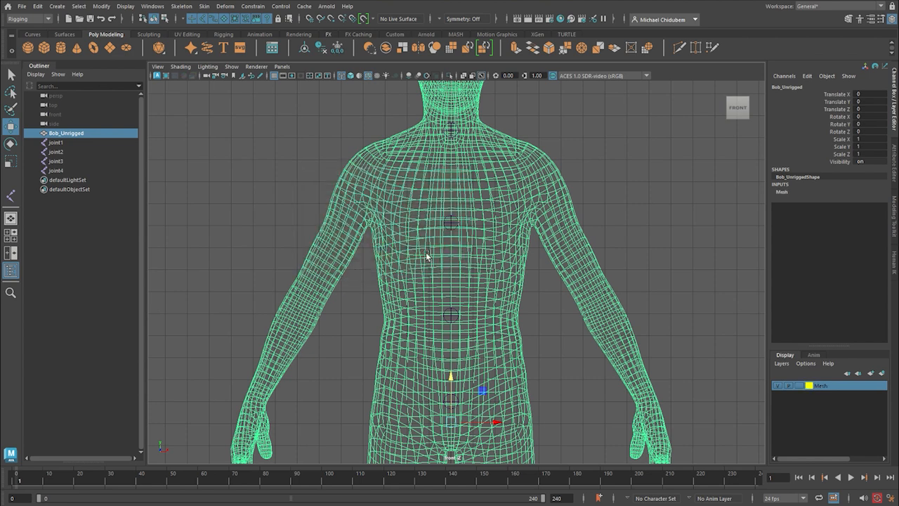
Change the Mesh display layer's colour to blue and clear the selection.
{"action": "left_click", "coordinate": [647, 210]}
{"action": "scroll", "coordinate": [607, 283], "scroll_direction": "down", "scroll_amount": 1}
{"action": "scroll", "coordinate": [602, 267], "scroll_direction": "up", "scroll_amount": 3}
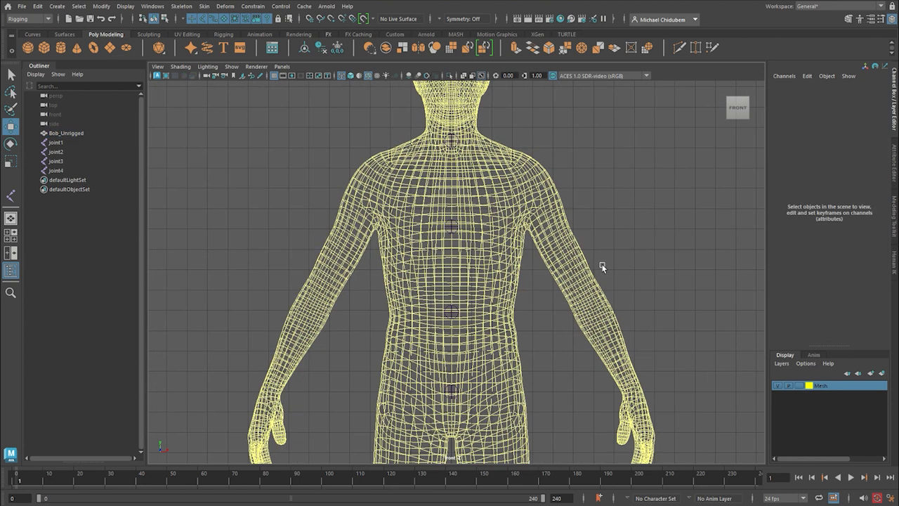
{"action": "scroll", "coordinate": [596, 257], "scroll_direction": "down", "scroll_amount": 5}
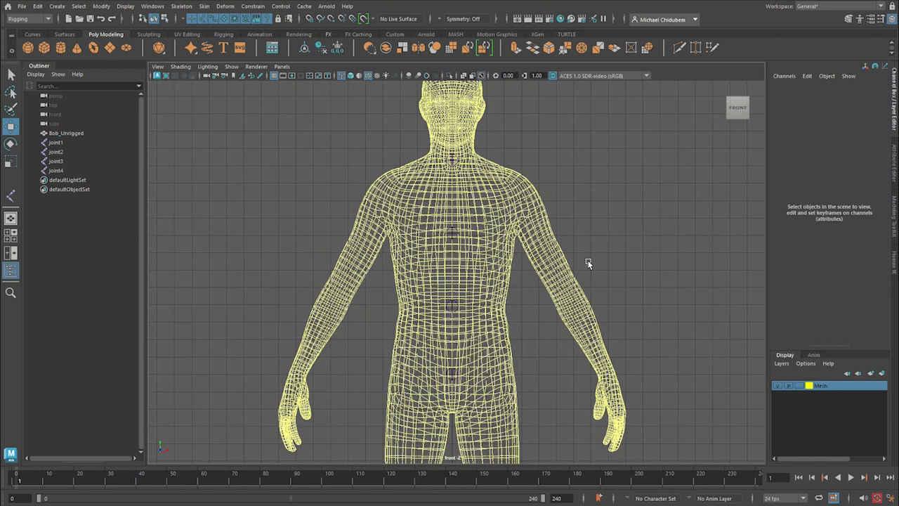
{"action": "left_click_drag", "start_coordinate": [562, 214], "coordinate": [521, 330]}
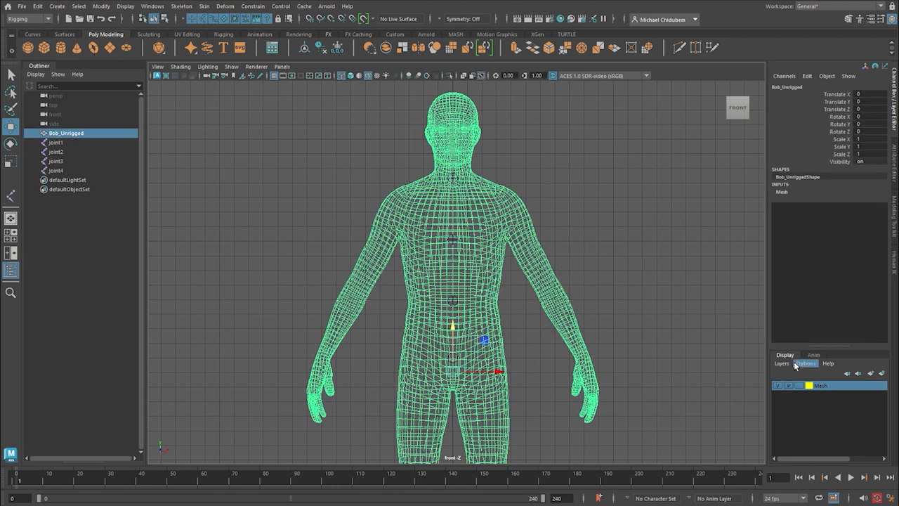
{"action": "double_click", "coordinate": [822, 386]}
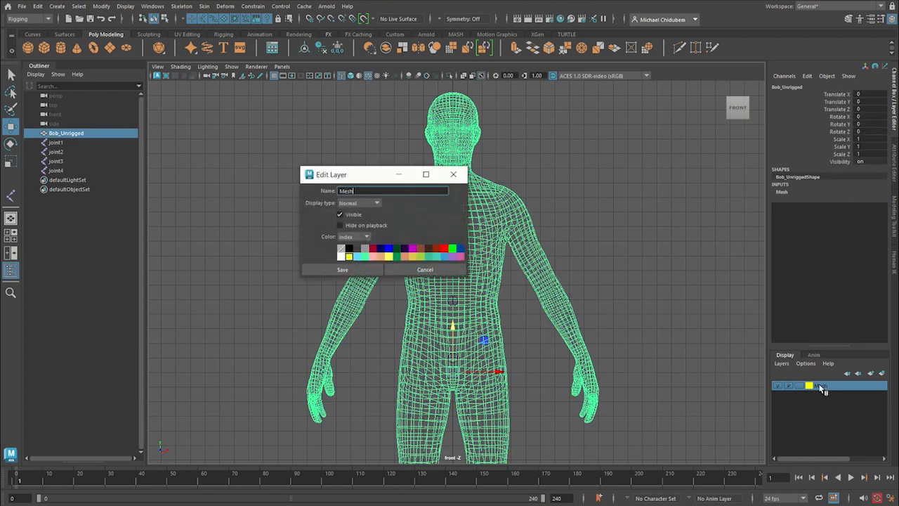
{"action": "left_click", "coordinate": [387, 249]}
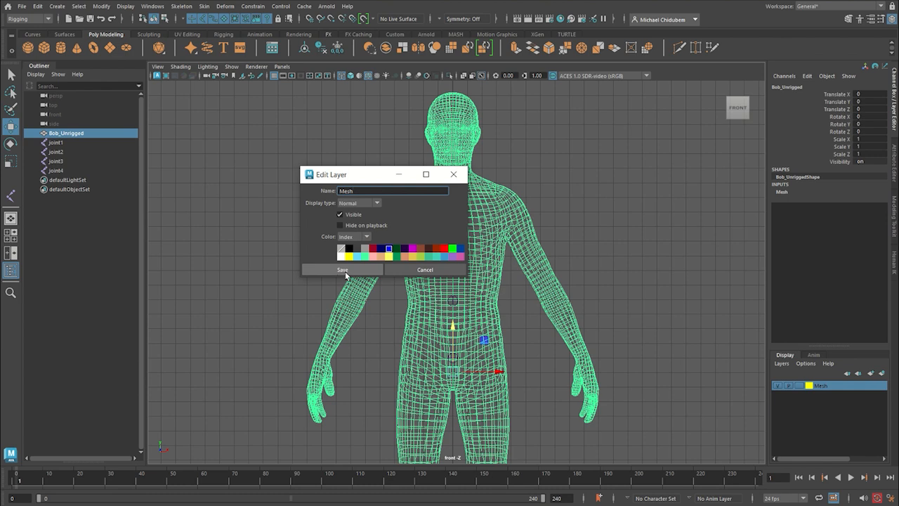
{"action": "left_click", "coordinate": [345, 271]}
{"action": "left_click", "coordinate": [623, 231]}
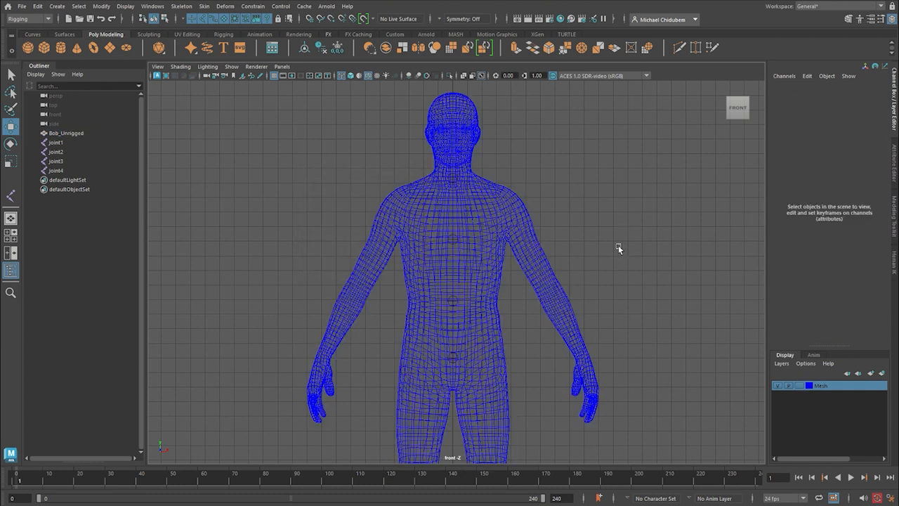
{"action": "scroll", "coordinate": [608, 249], "scroll_direction": "up", "scroll_amount": 3}
{"action": "scroll", "coordinate": [596, 257], "scroll_direction": "down", "scroll_amount": 2}
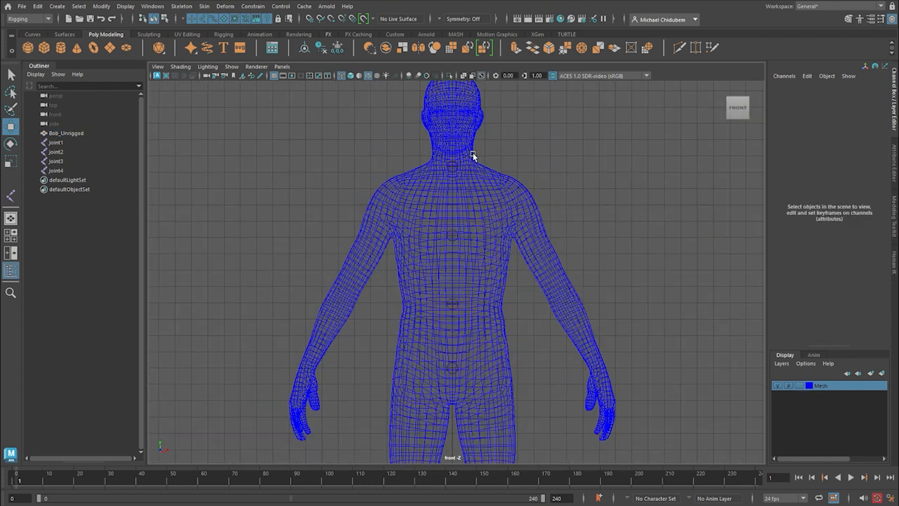
{"action": "left_click_drag", "start_coordinate": [577, 195], "coordinate": [535, 307]}
{"action": "left_click_drag", "start_coordinate": [599, 218], "coordinate": [528, 324]}
{"action": "left_click_drag", "start_coordinate": [556, 223], "coordinate": [508, 319]}
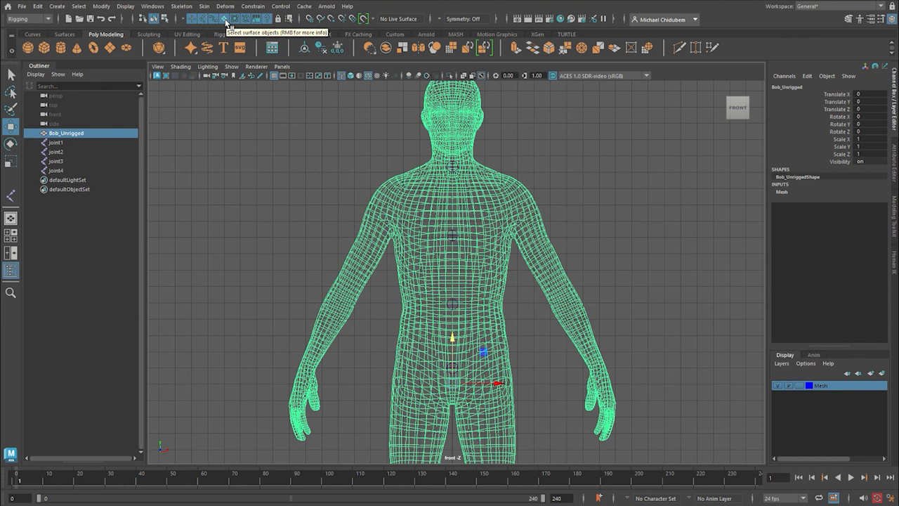
{"action": "left_click_drag", "start_coordinate": [599, 219], "coordinate": [558, 304]}
{"action": "left_click_drag", "start_coordinate": [588, 256], "coordinate": [516, 375]}
{"action": "left_click_drag", "start_coordinate": [599, 269], "coordinate": [546, 373]}
{"action": "left_click_drag", "start_coordinate": [604, 276], "coordinate": [530, 392]}
{"action": "left_click_drag", "start_coordinate": [603, 264], "coordinate": [548, 357]}
{"action": "left_click_drag", "start_coordinate": [607, 282], "coordinate": [551, 356]}
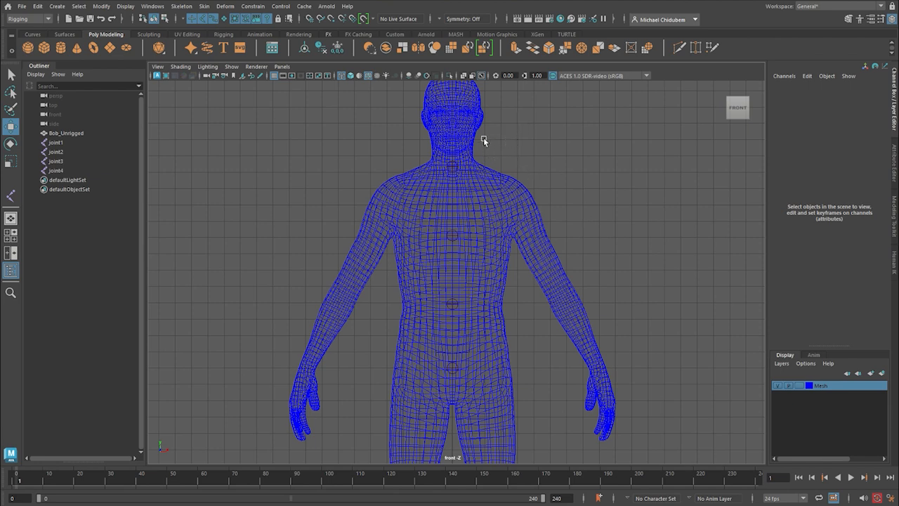
Duplicate the chest joint and move the copy toward the character's shoulder, to about X 1.95 and Y 29.89.
{"action": "left_click", "coordinate": [453, 167]}
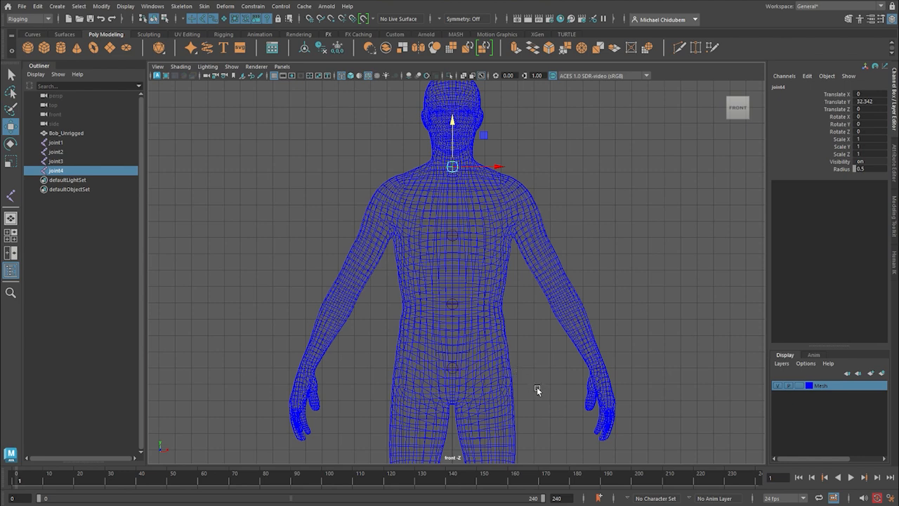
{"action": "scroll", "coordinate": [519, 370], "scroll_direction": "down", "scroll_amount": 2}
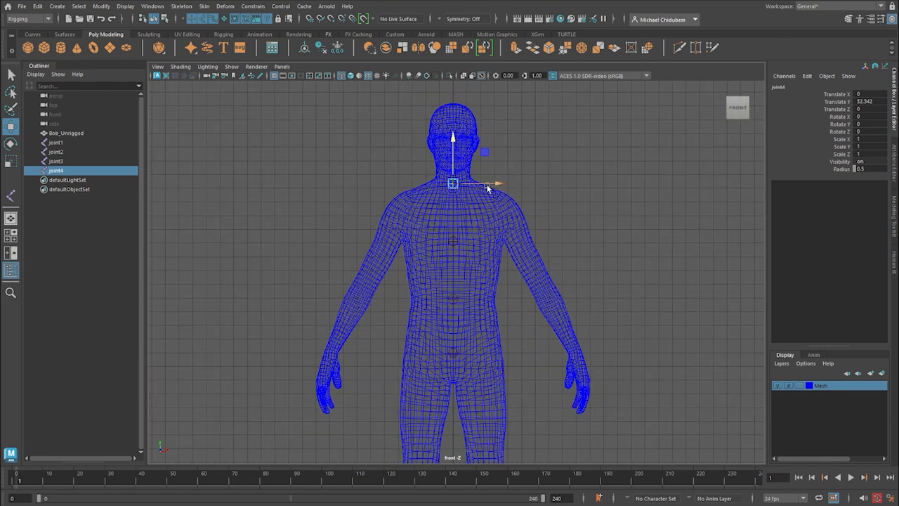
{"action": "left_click", "coordinate": [454, 243]}
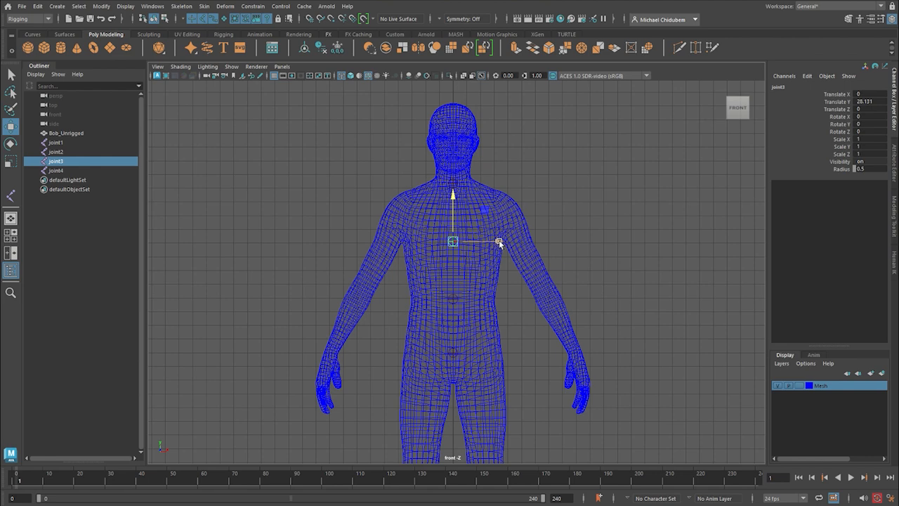
{"action": "left_click_drag", "start_coordinate": [498, 242], "coordinate": [527, 243]}
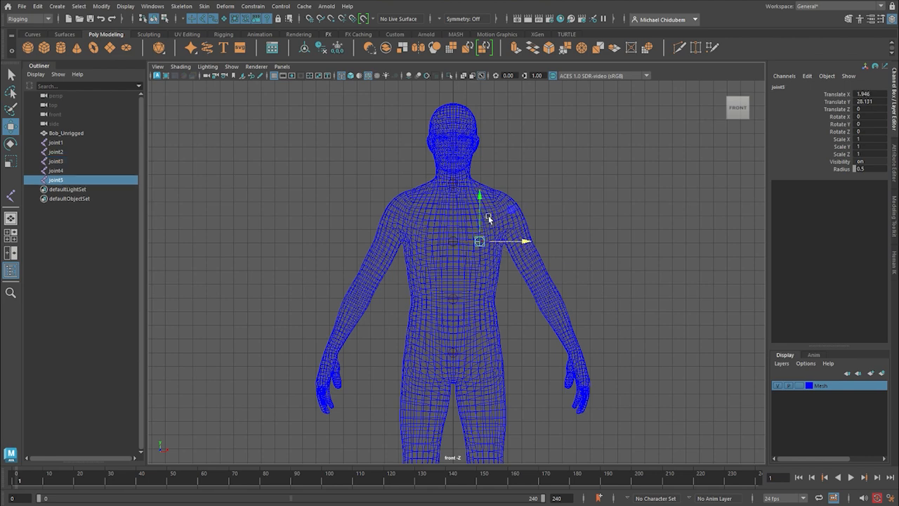
{"action": "scroll", "coordinate": [528, 209], "scroll_direction": "up", "scroll_amount": 5}
{"action": "middle_click_drag", "start_coordinate": [529, 210], "coordinate": [530, 346], "text": "alt"}
{"action": "left_click_drag", "start_coordinate": [525, 285], "coordinate": [520, 225]}
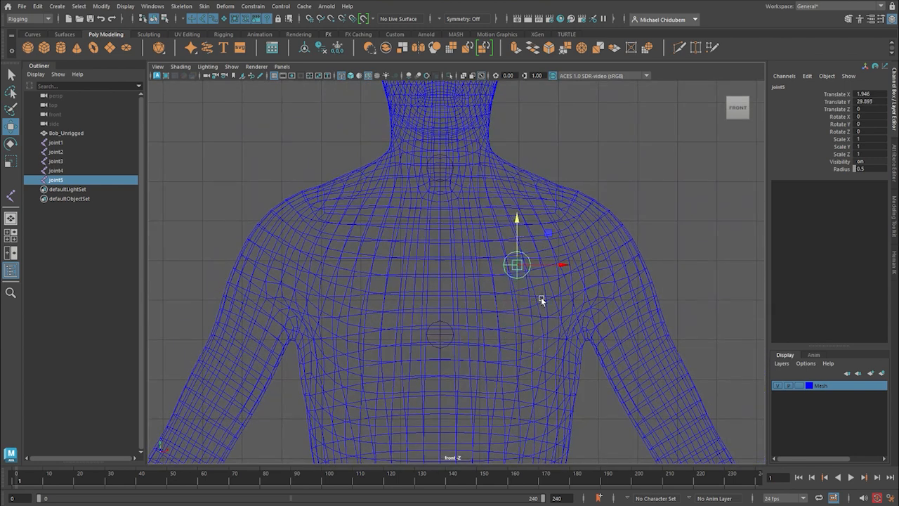
Cycle through the front view's background colours and set the background to black.
{"action": "key", "text": "alt+b"}
{"action": "key", "text": "alt+b"}
{"action": "key", "text": "alt+b"}
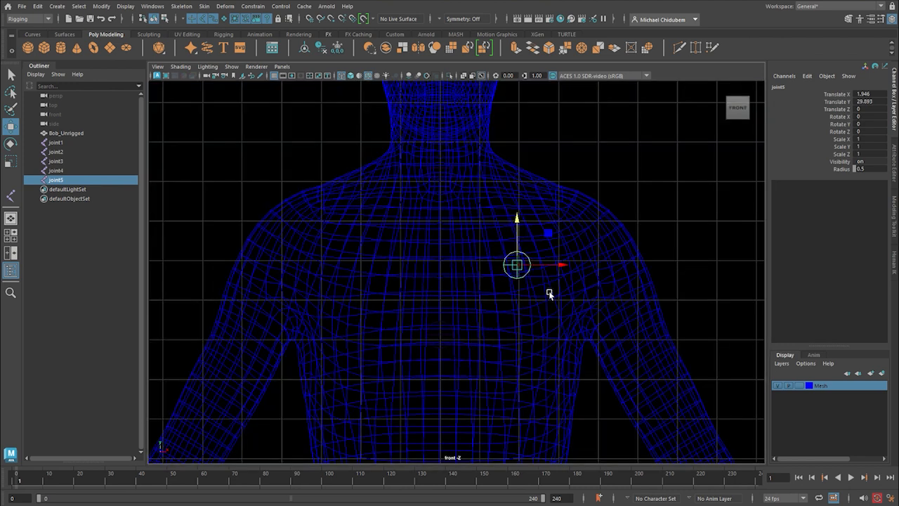
{"action": "key", "text": "alt+b"}
{"action": "key", "text": "alt+b"}
{"action": "key", "text": "alt+b"}
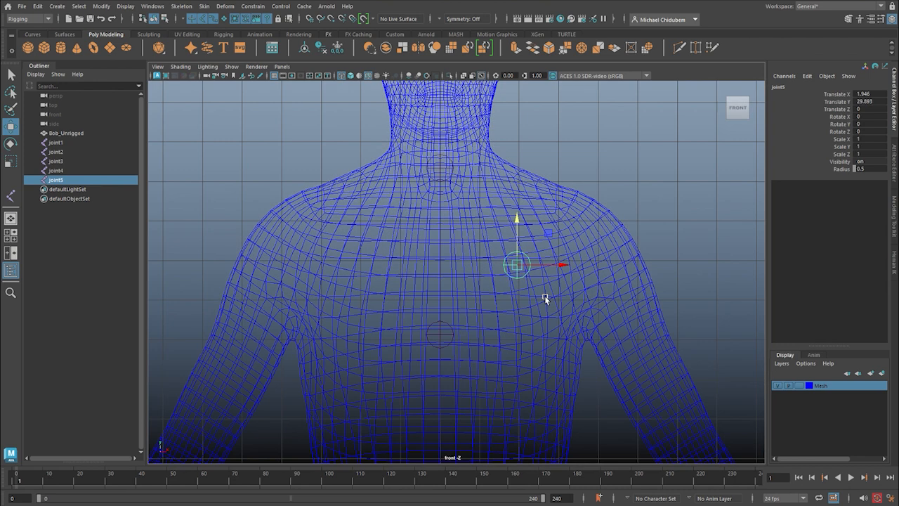
{"action": "scroll", "coordinate": [546, 320], "scroll_direction": "down", "scroll_amount": 3}
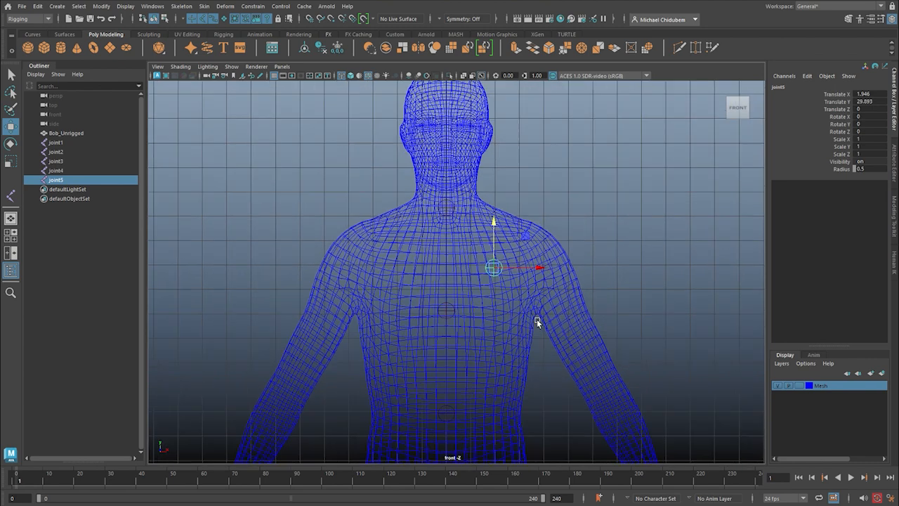
{"action": "scroll", "coordinate": [538, 318], "scroll_direction": "up", "scroll_amount": 3}
{"action": "scroll", "coordinate": [541, 323], "scroll_direction": "down", "scroll_amount": 1}
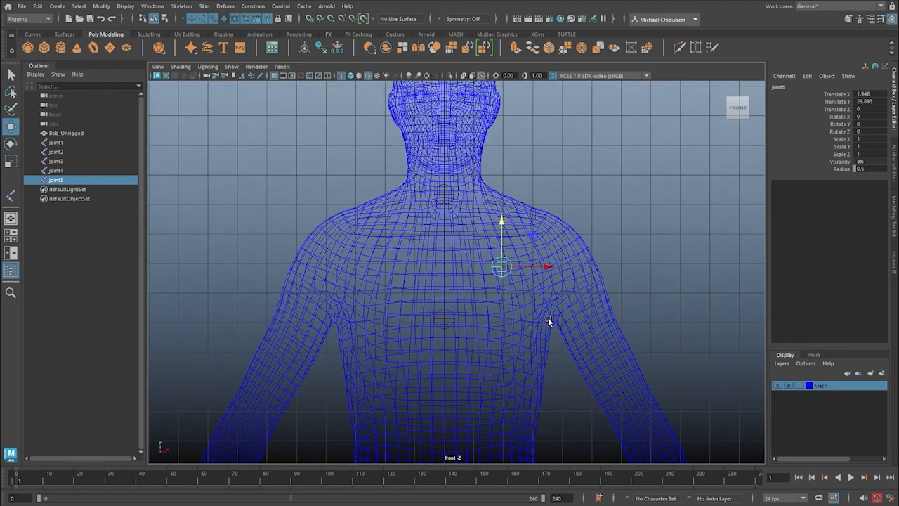
{"action": "key", "text": "alt+b"}
{"action": "scroll", "coordinate": [555, 329], "scroll_direction": "down", "scroll_amount": 5}
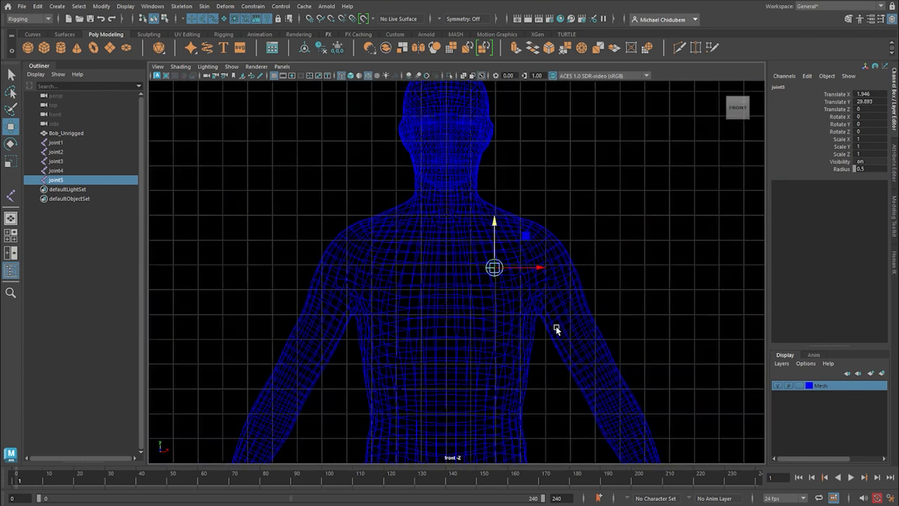
Select all five joints and add them to a new display layer.
{"action": "left_click_drag", "start_coordinate": [380, 214], "coordinate": [621, 455]}
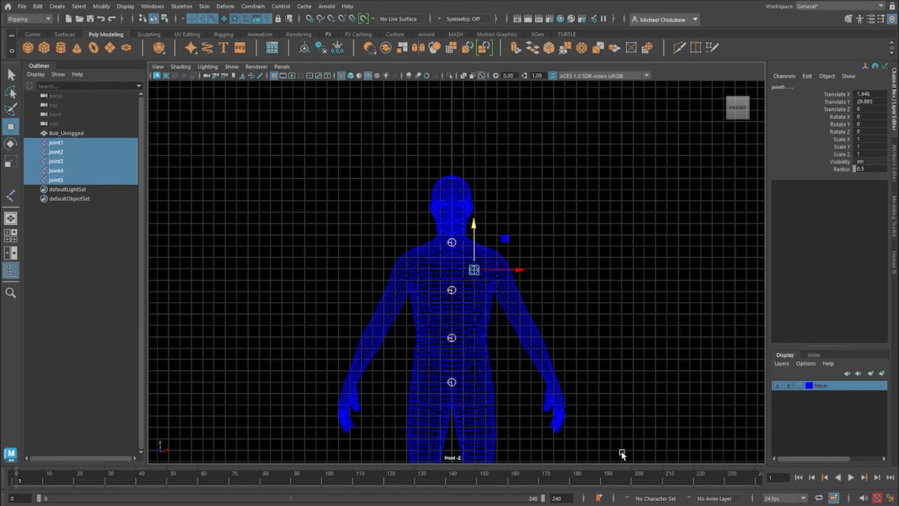
{"action": "left_click", "coordinate": [883, 373]}
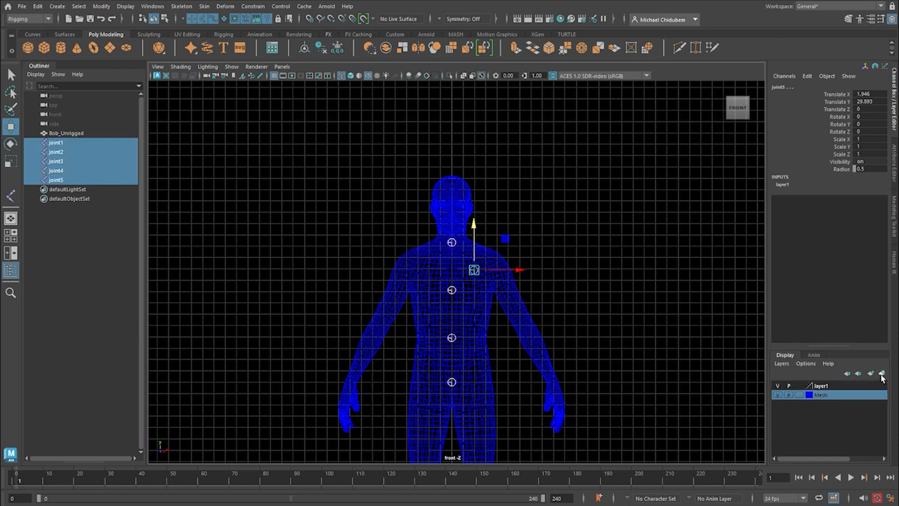
{"action": "double_click", "coordinate": [819, 387]}
{"action": "double_click", "coordinate": [343, 188]}
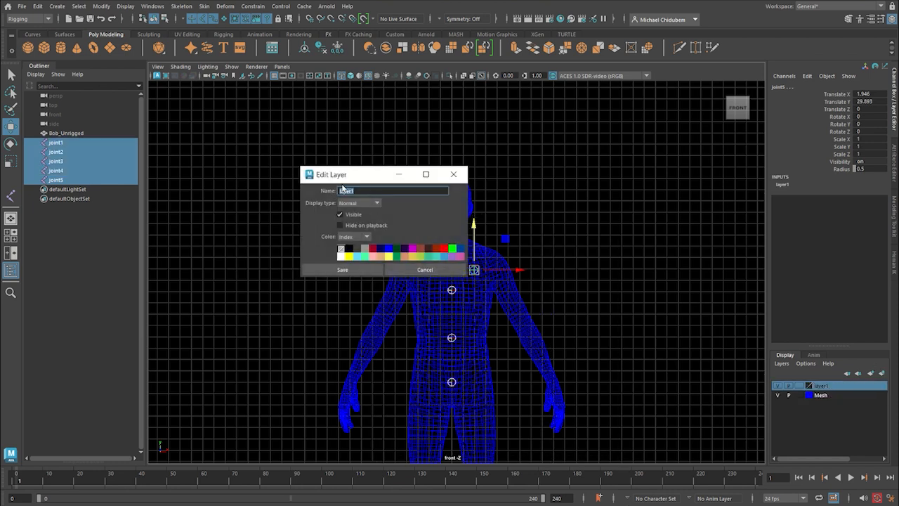
{"action": "type", "text": "Joints"}
{"action": "left_click", "coordinate": [349, 256]}
{"action": "left_click", "coordinate": [425, 270]}
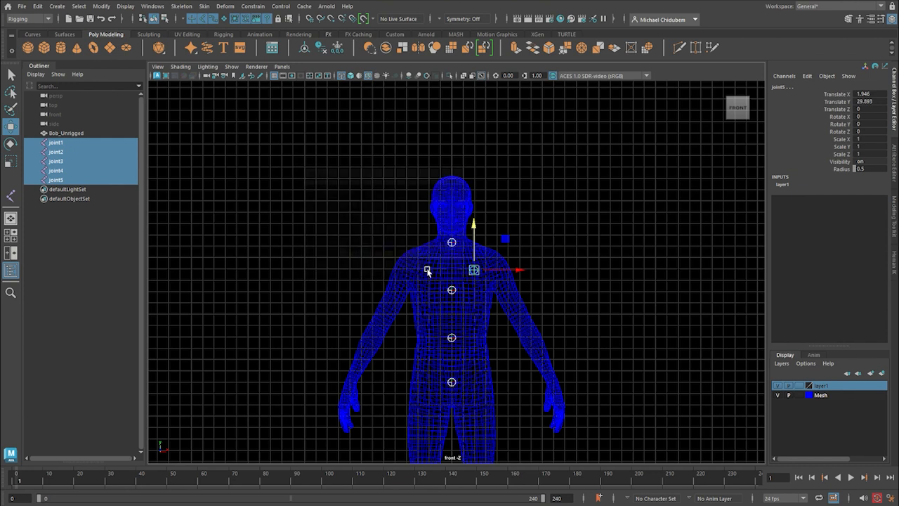
Name the joints' display layer Joints, set its colour to yellow, and clear the selection.
{"action": "double_click", "coordinate": [872, 386]}
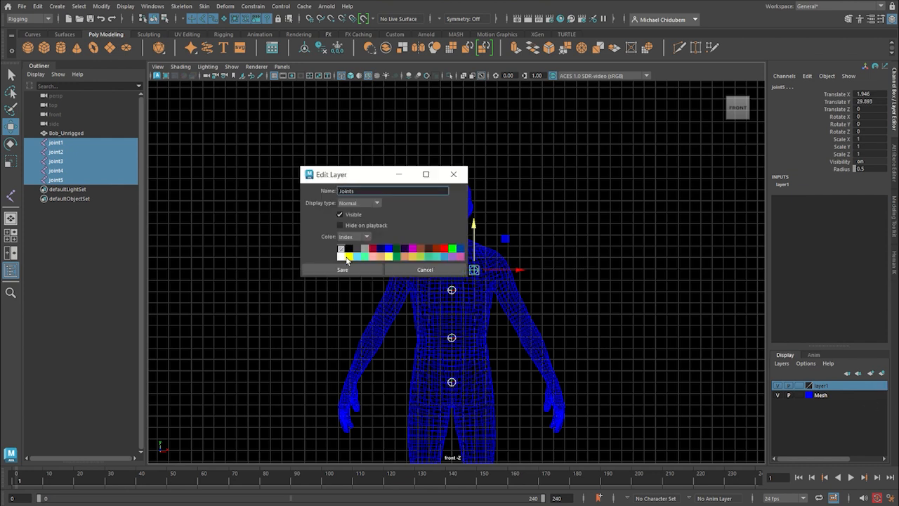
{"action": "left_click", "coordinate": [349, 257]}
{"action": "left_click", "coordinate": [342, 270]}
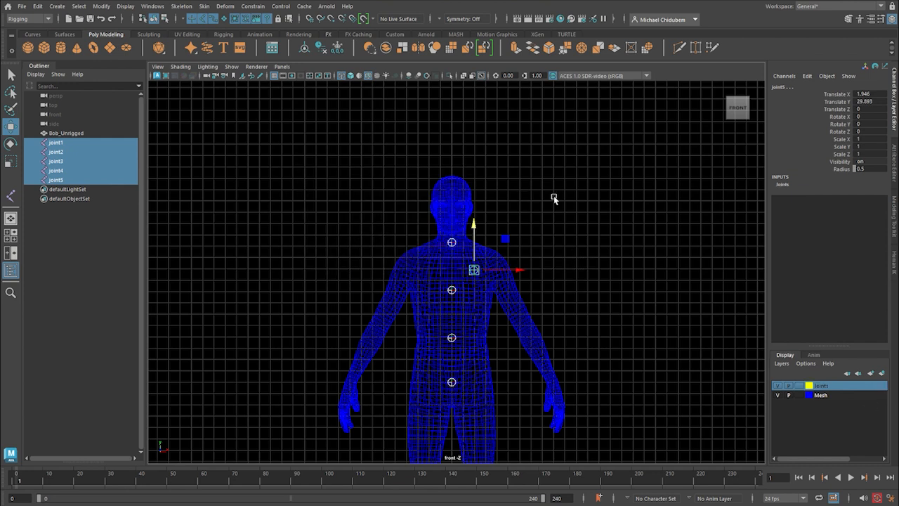
{"action": "scroll", "coordinate": [582, 307], "scroll_direction": "up", "scroll_amount": 6}
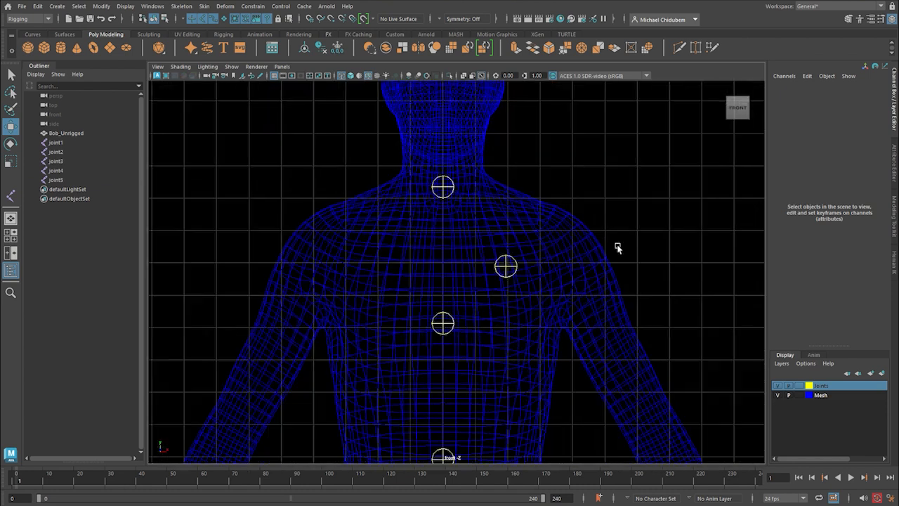
Duplicate the clavicle joint and move the copy up and outward to the shoulder, to about X 3.45 and Y 31.14.
{"action": "scroll", "coordinate": [615, 262], "scroll_direction": "down", "scroll_amount": 4}
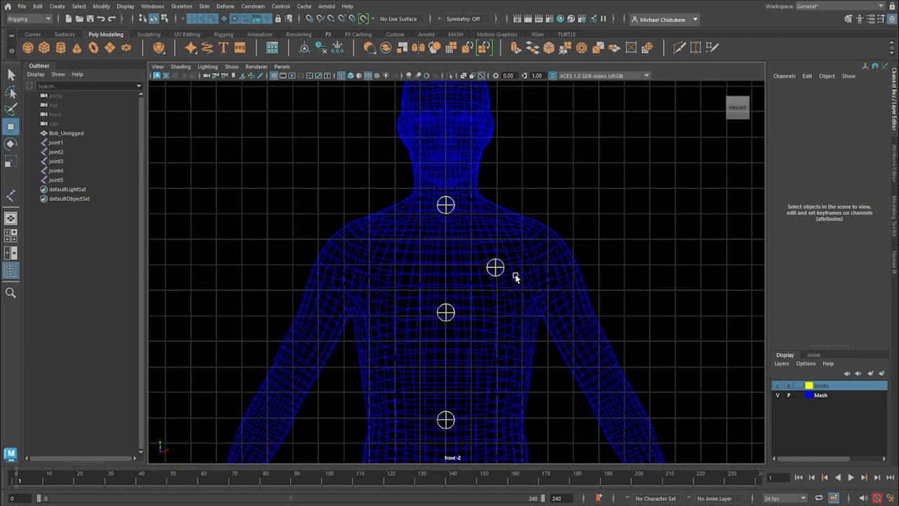
{"action": "left_click", "coordinate": [500, 274]}
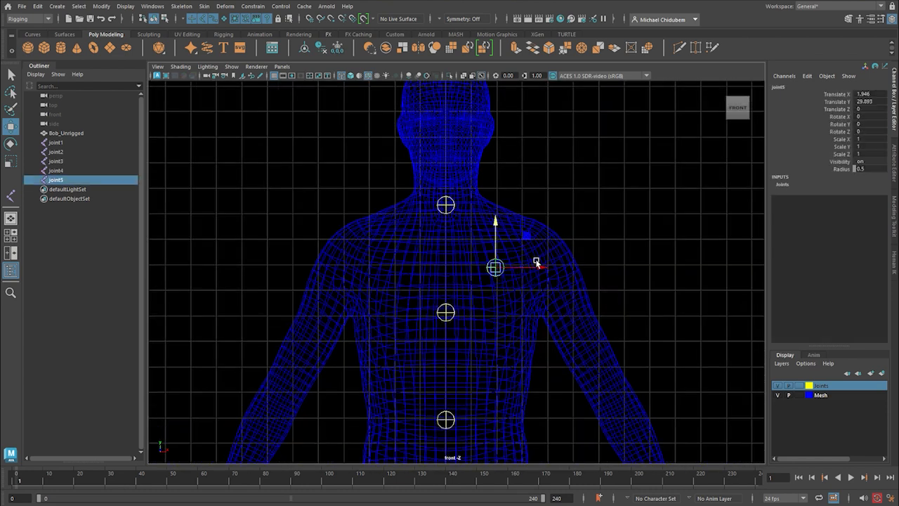
{"action": "left_click_drag", "start_coordinate": [537, 271], "coordinate": [580, 270]}
{"action": "left_click_drag", "start_coordinate": [535, 231], "coordinate": [534, 195]}
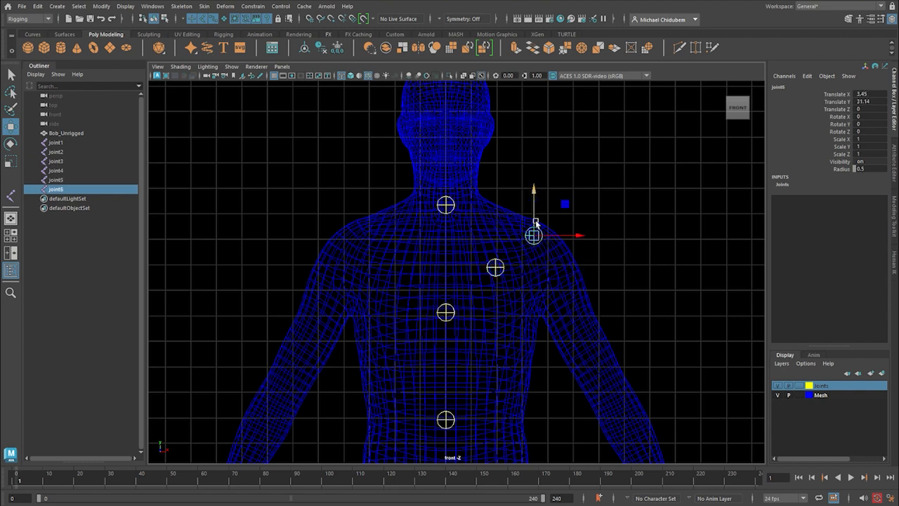
Examine how the joints line up inside the body in the side view.
{"action": "scroll", "coordinate": [555, 251], "scroll_direction": "down", "scroll_amount": 3}
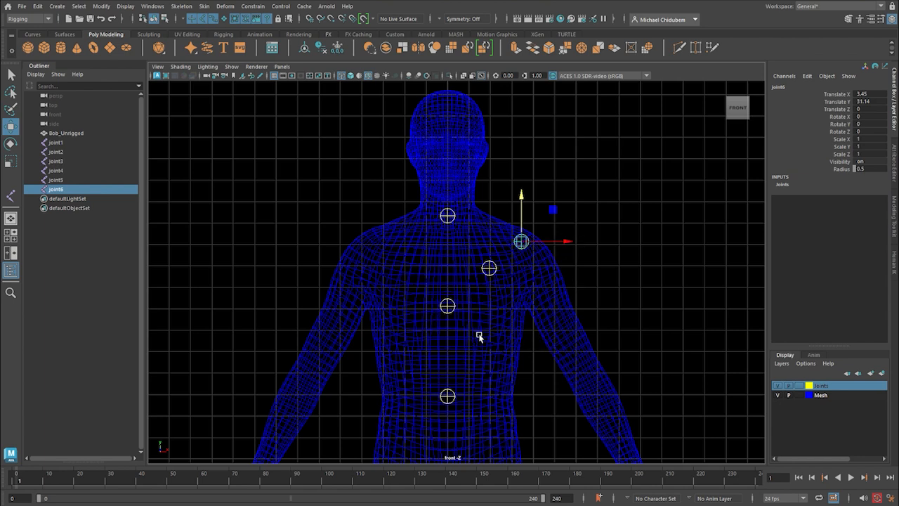
{"action": "scroll", "coordinate": [474, 351], "scroll_direction": "down", "scroll_amount": 3}
{"action": "scroll", "coordinate": [480, 368], "scroll_direction": "up", "scroll_amount": 2}
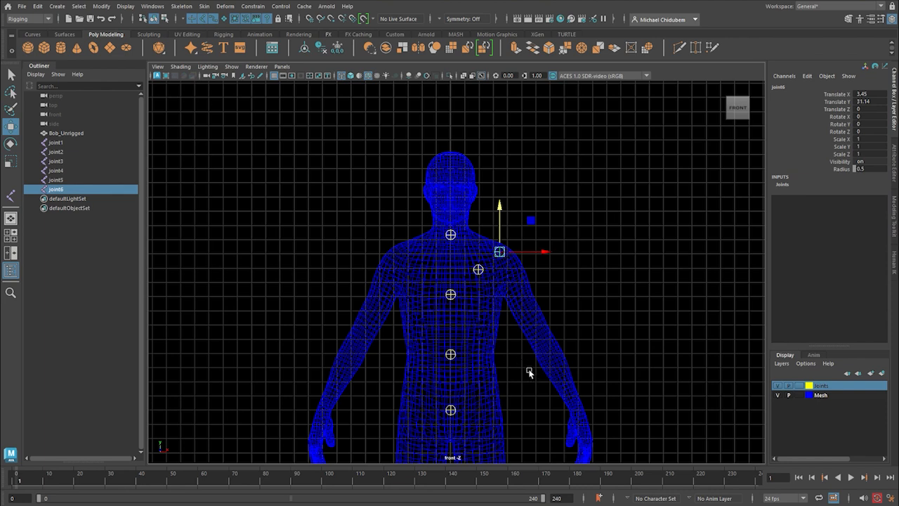
{"action": "key", "text": "space"}
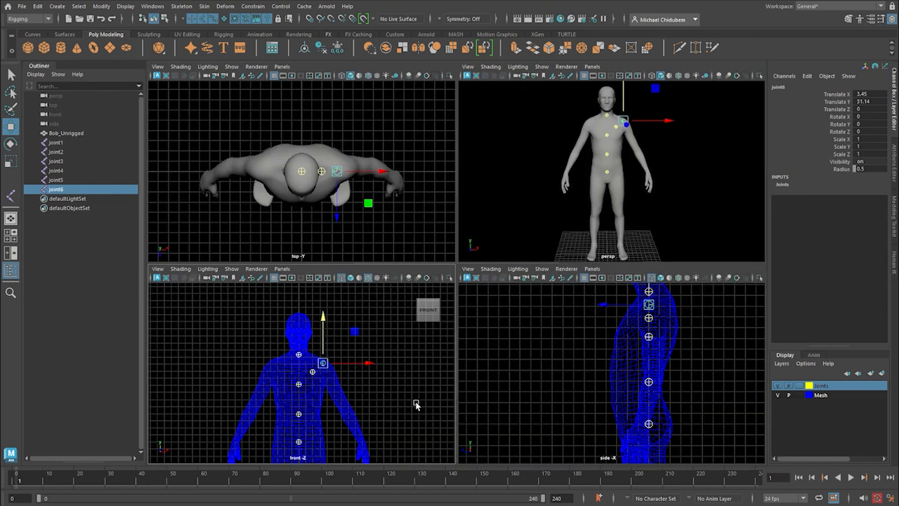
{"action": "key", "text": "space"}
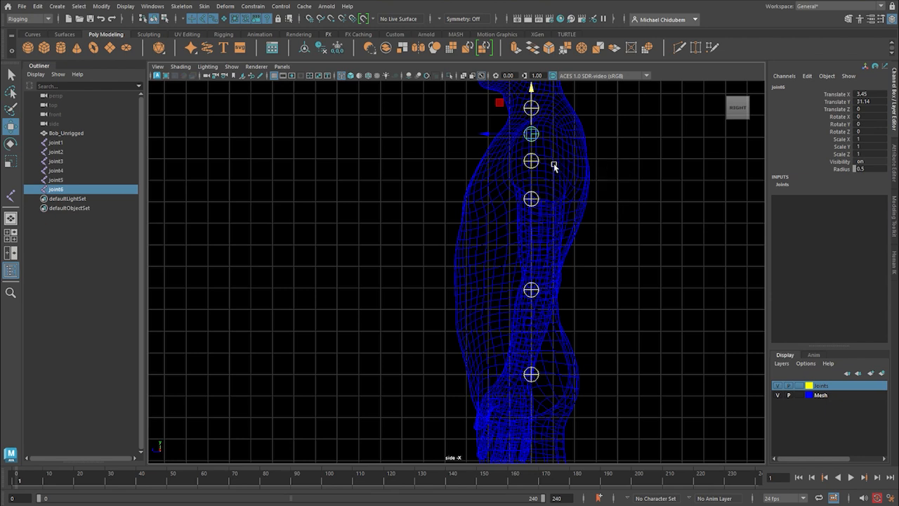
{"action": "key", "text": "space"}
{"action": "key", "text": "space"}
Duplicate the pelvis joint in the front view and move the copy sideways to the hip, to about X 2.23.
{"action": "scroll", "coordinate": [469, 355], "scroll_direction": "down", "scroll_amount": 4}
{"action": "scroll", "coordinate": [478, 279], "scroll_direction": "up", "scroll_amount": 3}
{"action": "scroll", "coordinate": [478, 279], "scroll_direction": "up", "scroll_amount": 5}
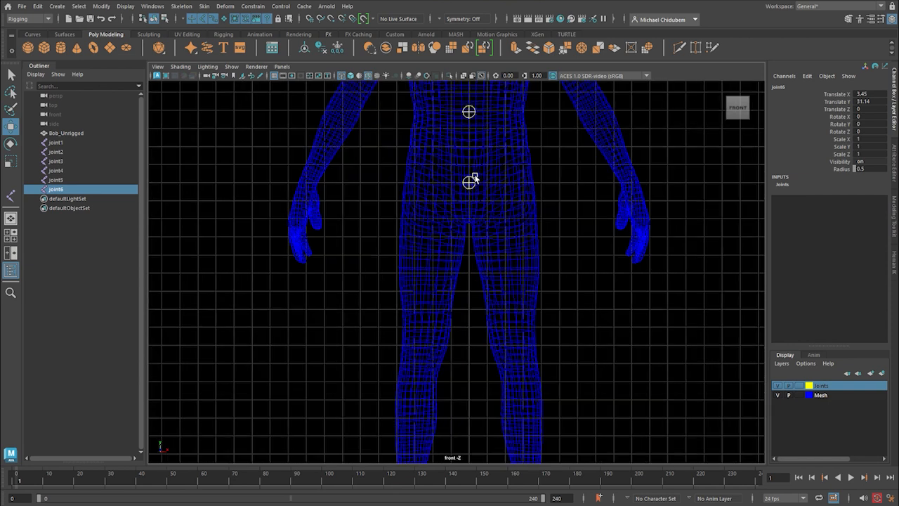
{"action": "left_click", "coordinate": [469, 184]}
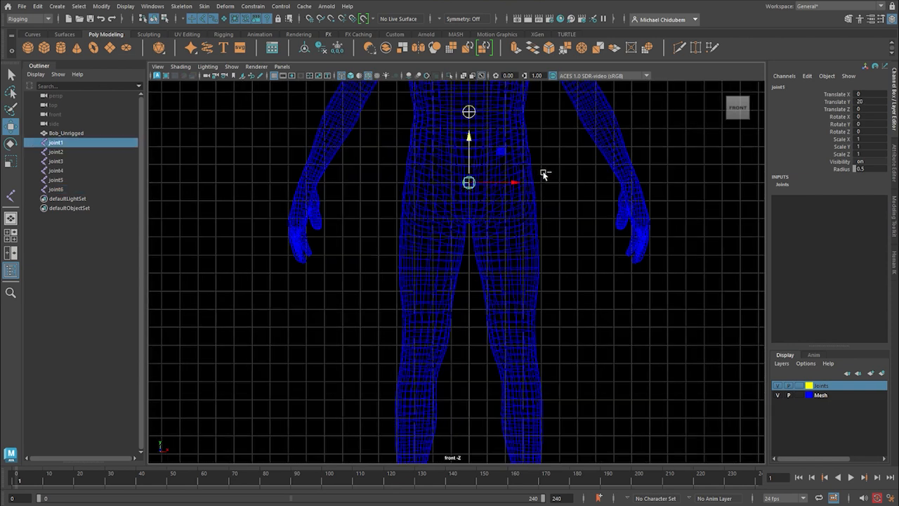
{"action": "key", "text": "ctrl+d"}
{"action": "left_click_drag", "start_coordinate": [512, 185], "coordinate": [554, 189]}
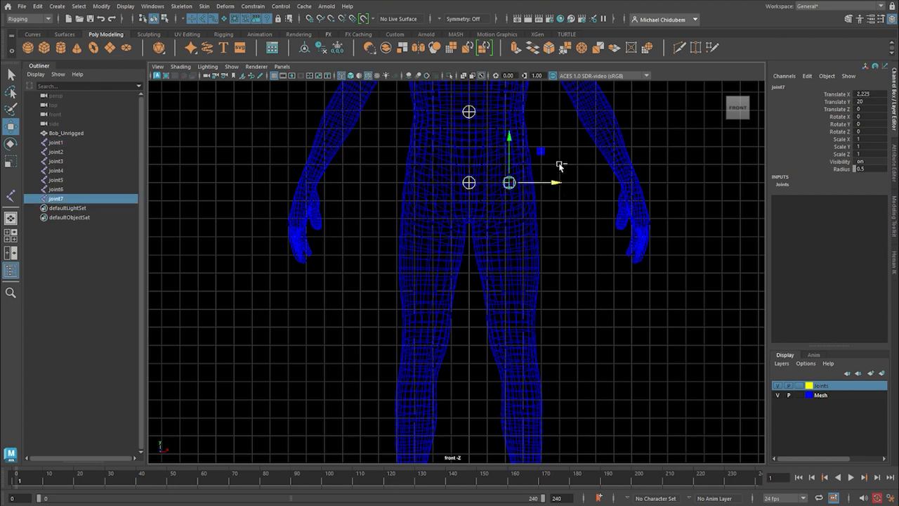
Duplicate the hip joint and move the copy down to the knee, to about X 2.6 and Y 11.31.
{"action": "key", "text": "ctrl+d"}
{"action": "left_click_drag", "start_coordinate": [507, 138], "coordinate": [510, 292]}
{"action": "scroll", "coordinate": [536, 286], "scroll_direction": "down", "scroll_amount": 2}
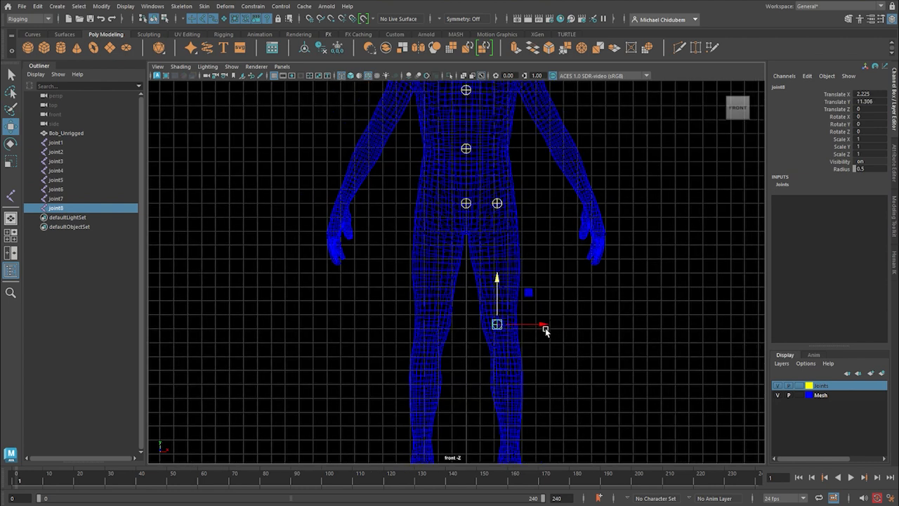
{"action": "left_click_drag", "start_coordinate": [545, 327], "coordinate": [550, 325]}
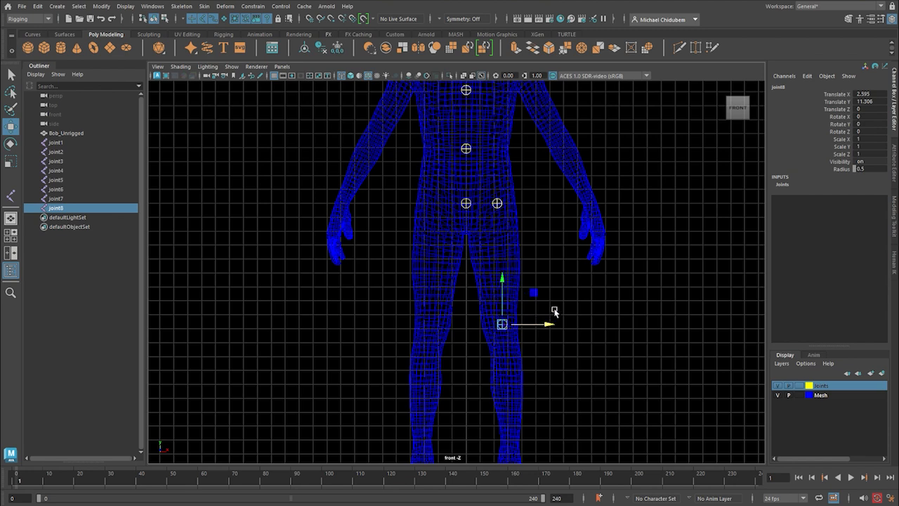
Duplicate the knee joint and move the copy down to the ankle, to about X 3.27 and Y 2.32.
{"action": "scroll", "coordinate": [554, 312], "scroll_direction": "down", "scroll_amount": 2}
{"action": "key", "text": "ctrl+d"}
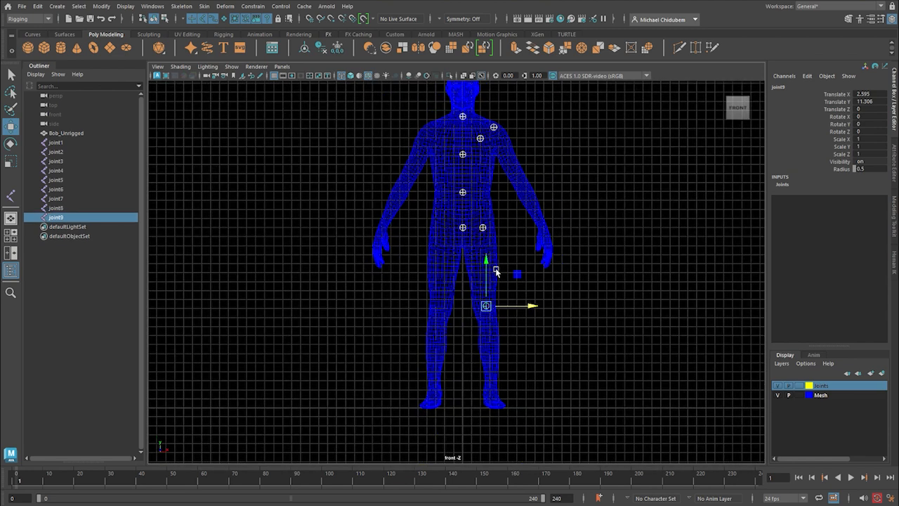
{"action": "left_click_drag", "start_coordinate": [486, 257], "coordinate": [482, 341]}
{"action": "left_click_drag", "start_coordinate": [527, 385], "coordinate": [533, 384]}
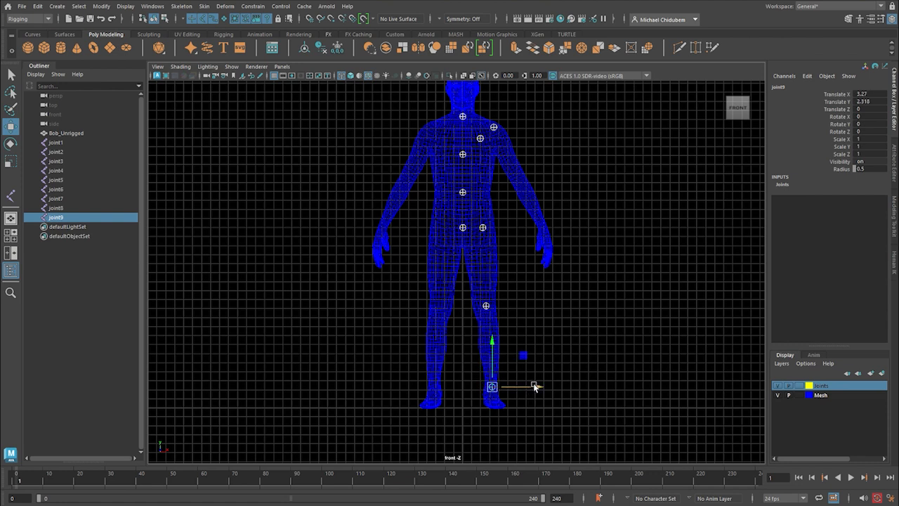
Reposition the ankle joint inside the ankle in the side view, to about Y 1.49 and Z -1.03.
{"action": "key", "text": "space"}
{"action": "key", "text": "space"}
{"action": "right_click_drag", "start_coordinate": [615, 391], "coordinate": [515, 372], "text": "alt"}
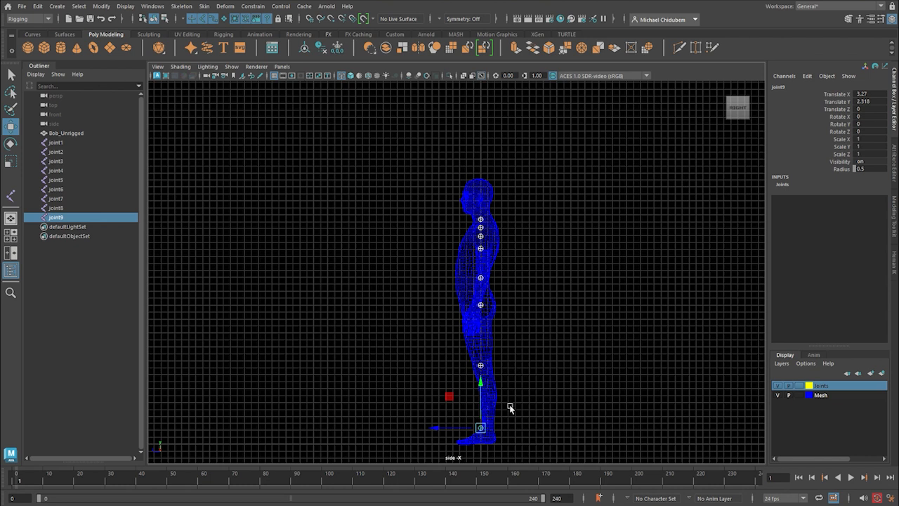
{"action": "key", "text": "f"}
{"action": "scroll", "coordinate": [517, 375], "scroll_direction": "down", "scroll_amount": 5}
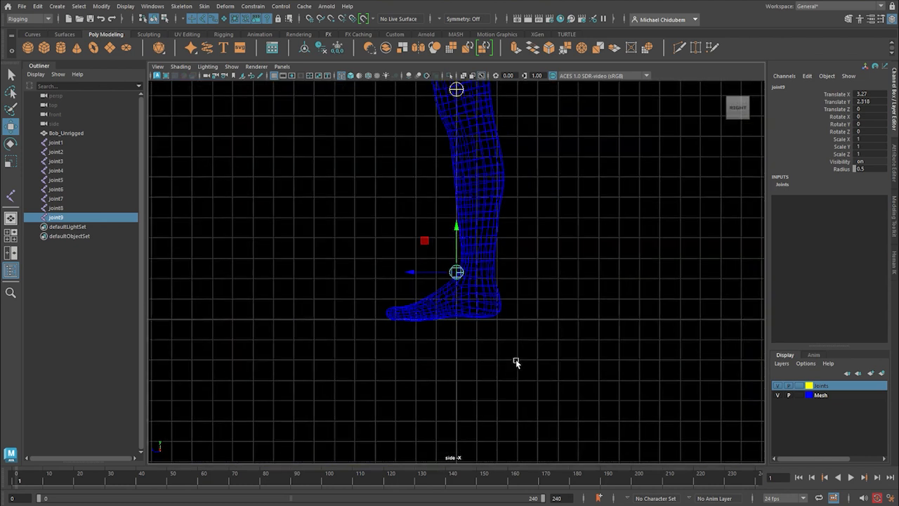
{"action": "scroll", "coordinate": [516, 362], "scroll_direction": "down", "scroll_amount": 1}
{"action": "left_click_drag", "start_coordinate": [458, 227], "coordinate": [460, 254]}
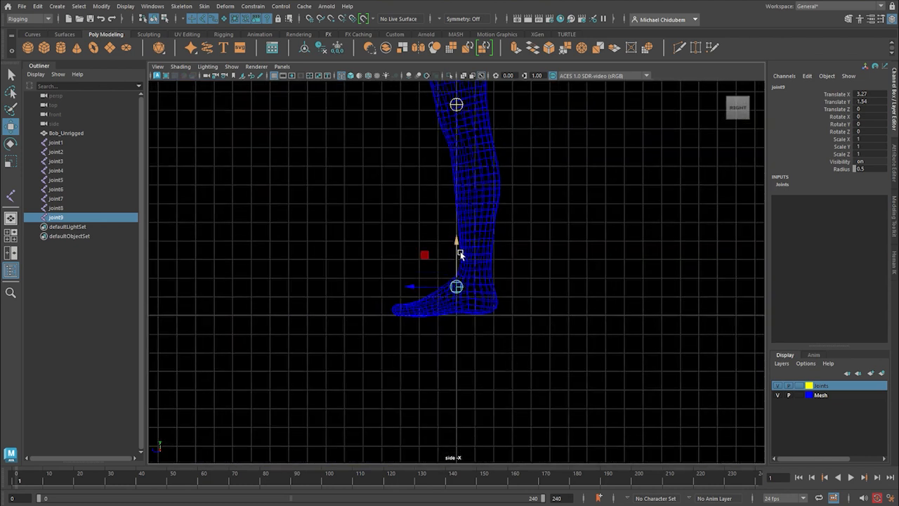
{"action": "left_click_drag", "start_coordinate": [412, 288], "coordinate": [429, 287]}
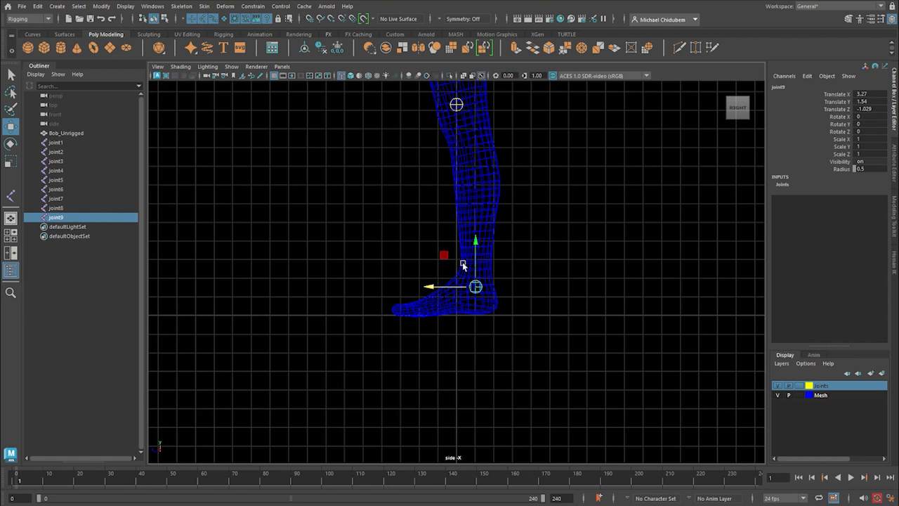
{"action": "left_click_drag", "start_coordinate": [475, 241], "coordinate": [475, 243]}
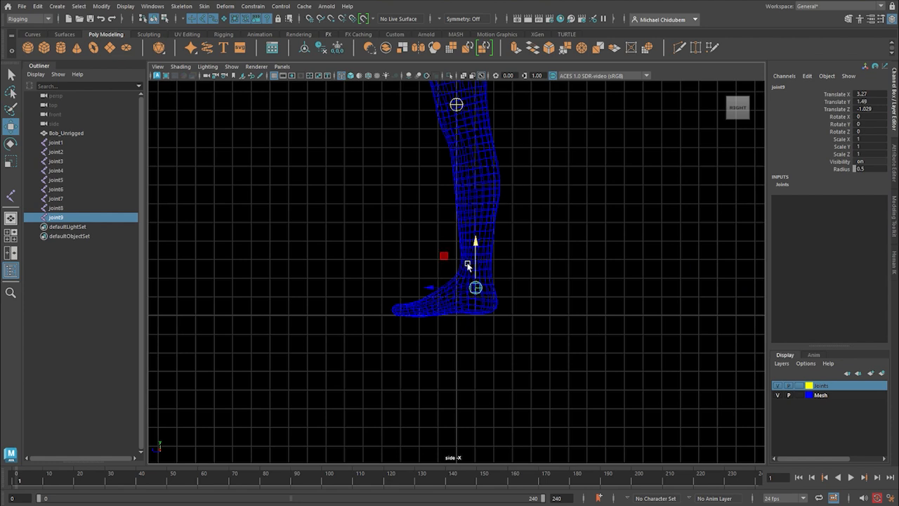
Duplicate the ankle joint to the ball of the foot, then duplicate that joint to the toe tip at about Y 0.39 and Z 3.26.
{"action": "key", "text": "ctrl+d"}
{"action": "left_click_drag", "start_coordinate": [477, 241], "coordinate": [476, 261]}
{"action": "left_click_drag", "start_coordinate": [431, 309], "coordinate": [349, 320]}
{"action": "key", "text": "ctrl+d"}
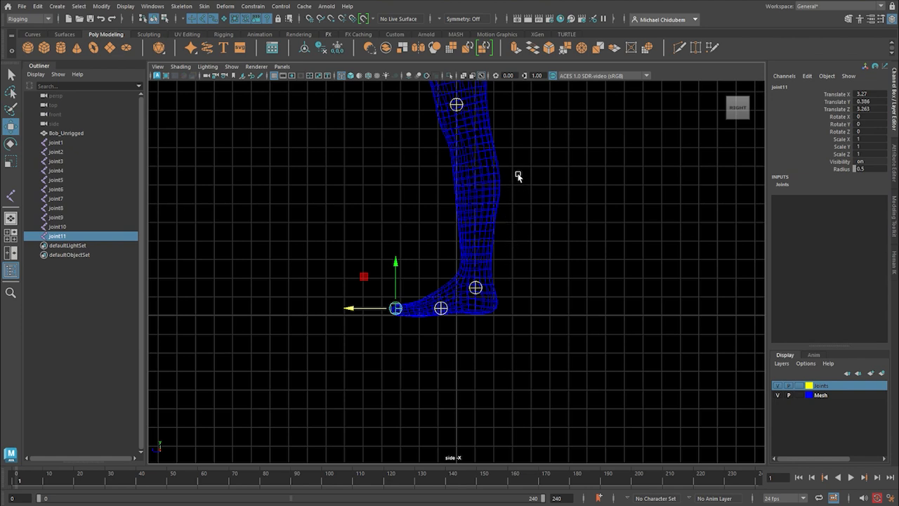
Move the knee joint down and forward in the side view, to about Y 10.65 and Z 0.48.
{"action": "middle_click_drag", "start_coordinate": [521, 171], "coordinate": [550, 347], "text": "alt"}
{"action": "left_click_drag", "start_coordinate": [481, 250], "coordinate": [470, 276]}
{"action": "left_click_drag", "start_coordinate": [470, 206], "coordinate": [471, 227]}
{"action": "left_click_drag", "start_coordinate": [425, 266], "coordinate": [418, 277]}
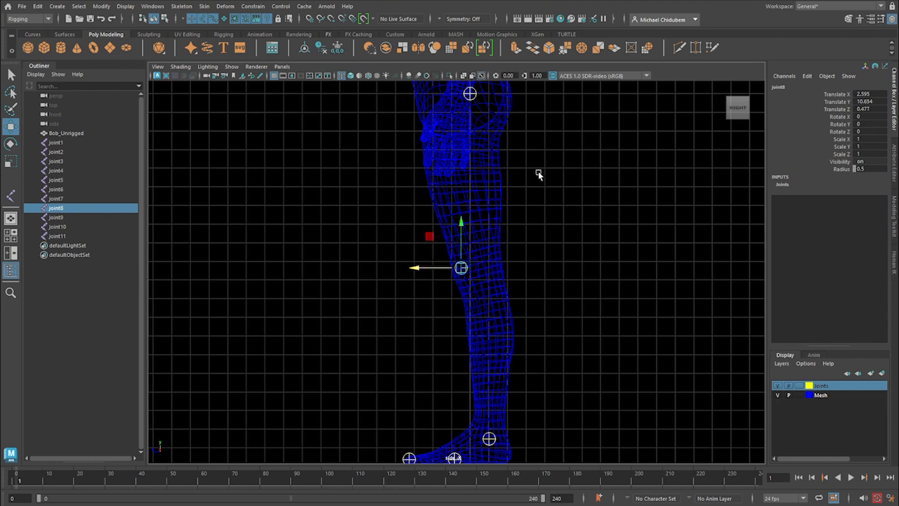
{"action": "scroll", "coordinate": [538, 171], "scroll_direction": "up", "scroll_amount": 1}
{"action": "scroll", "coordinate": [538, 184], "scroll_direction": "down", "scroll_amount": 2}
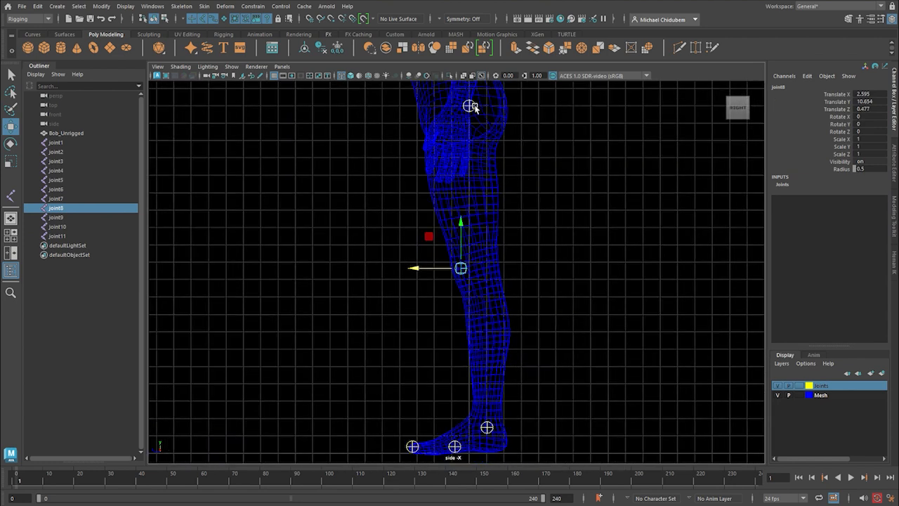
{"action": "left_click", "coordinate": [469, 105]}
{"action": "left_click_drag", "start_coordinate": [467, 89], "coordinate": [465, 104]}
{"action": "left_click", "coordinate": [493, 137]}
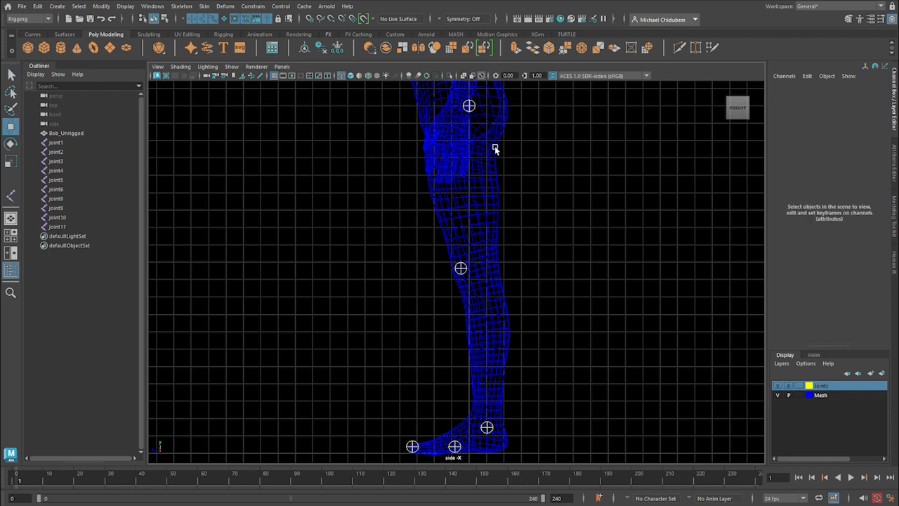
{"action": "key", "text": "ctrl+z"}
{"action": "key", "text": "ctrl+z"}
Lower the hip joint slightly in the front view, to about Y 19.64.
{"action": "key", "text": "space"}
{"action": "key", "text": "space"}
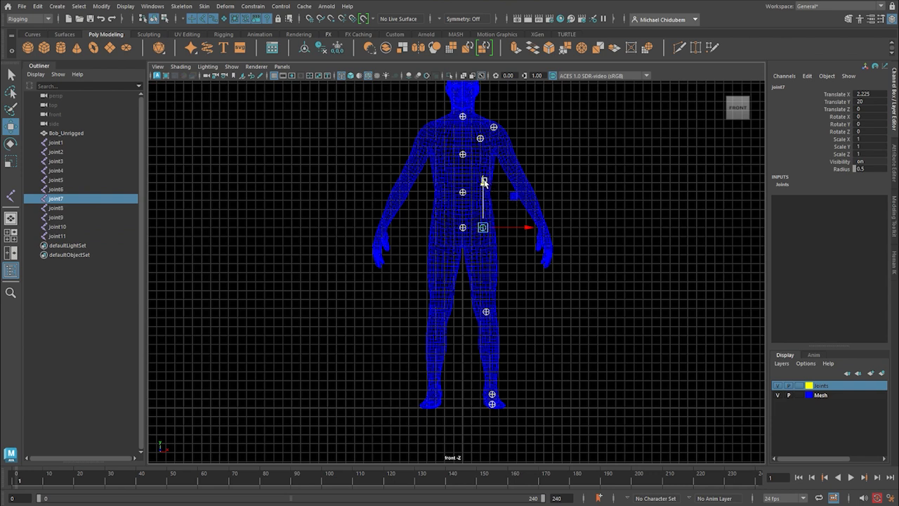
{"action": "left_click_drag", "start_coordinate": [483, 182], "coordinate": [489, 203]}
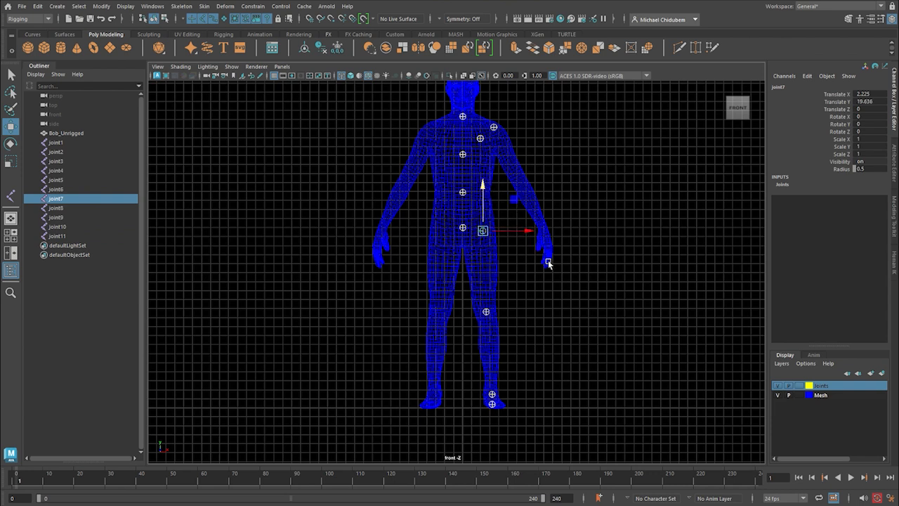
Duplicate the neck joint and move the copy up to the top of the head, to about Y 37.9.
{"action": "scroll", "coordinate": [526, 251], "scroll_direction": "up", "scroll_amount": 2}
{"action": "scroll", "coordinate": [527, 250], "scroll_direction": "up", "scroll_amount": 1}
{"action": "scroll", "coordinate": [567, 227], "scroll_direction": "down", "scroll_amount": 1}
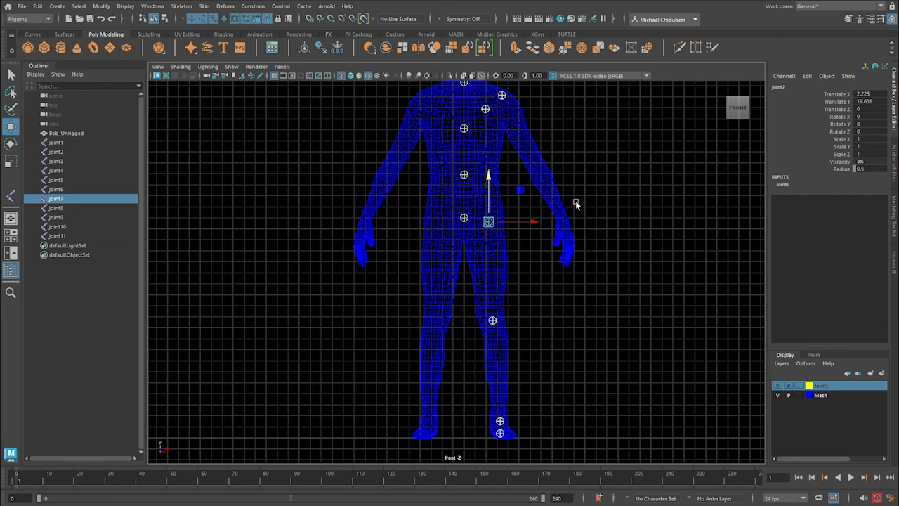
{"action": "scroll", "coordinate": [562, 213], "scroll_direction": "down", "scroll_amount": 4}
{"action": "scroll", "coordinate": [536, 231], "scroll_direction": "up", "scroll_amount": 5}
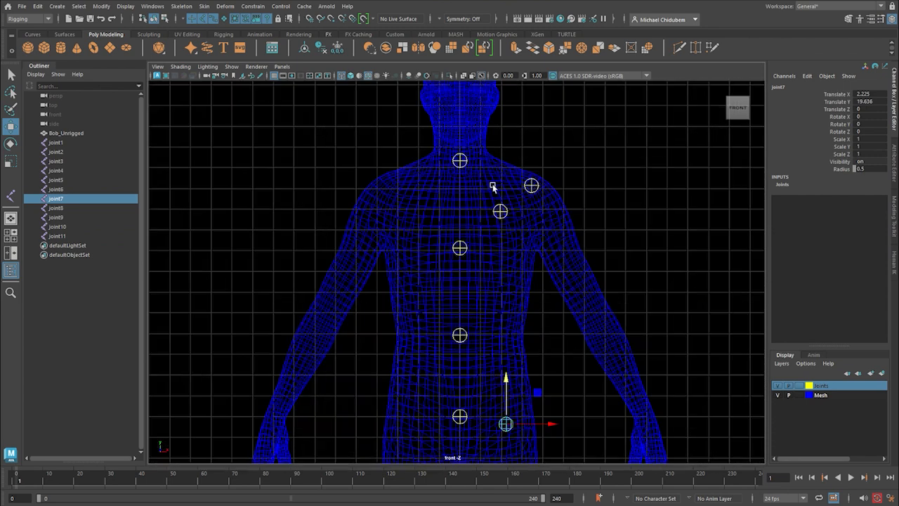
{"action": "scroll", "coordinate": [493, 187], "scroll_direction": "up", "scroll_amount": 2}
{"action": "middle_click_drag", "start_coordinate": [489, 166], "coordinate": [466, 394], "text": "alt"}
{"action": "scroll", "coordinate": [457, 366], "scroll_direction": "up", "scroll_amount": 1}
{"action": "left_click", "coordinate": [438, 339]}
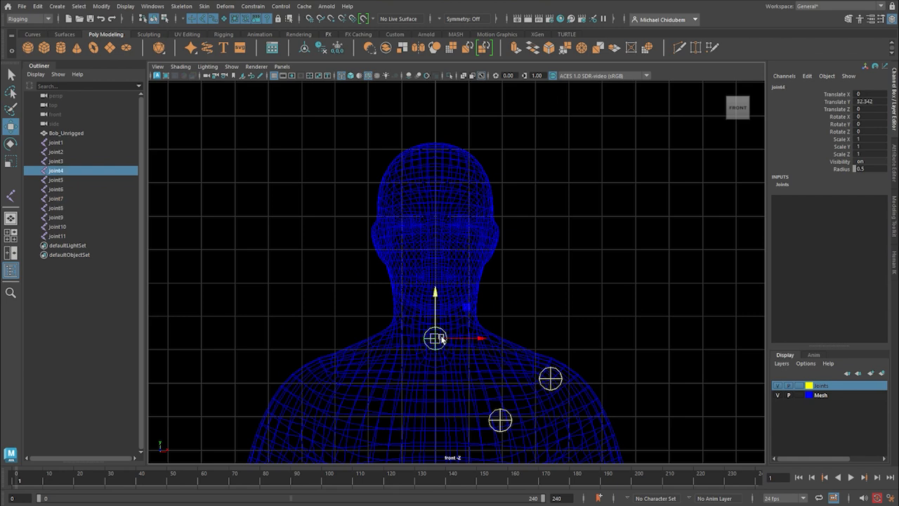
{"action": "key", "text": "ctrl+d"}
{"action": "left_click_drag", "start_coordinate": [435, 295], "coordinate": [436, 109]}
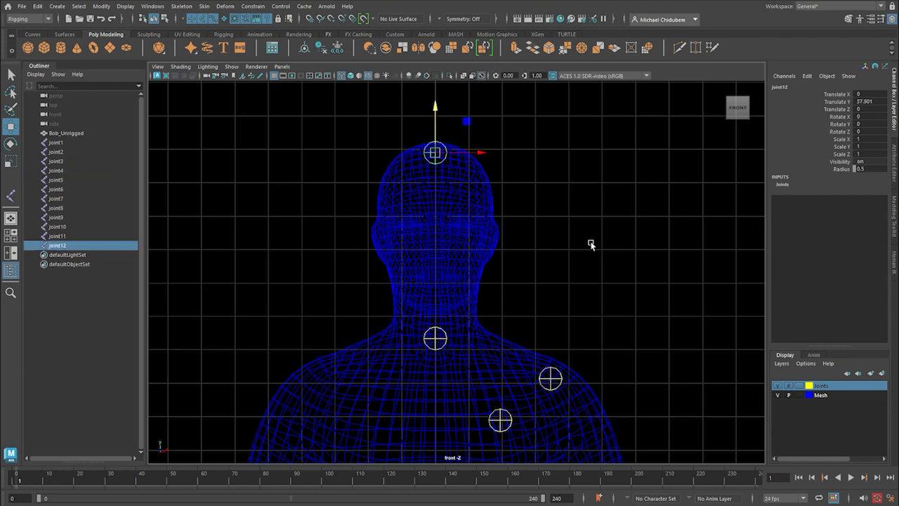
Examine the joint placement along the body in the side and front views.
{"action": "scroll", "coordinate": [590, 244], "scroll_direction": "down", "scroll_amount": 3}
{"action": "key", "text": "space"}
{"action": "key", "text": "space"}
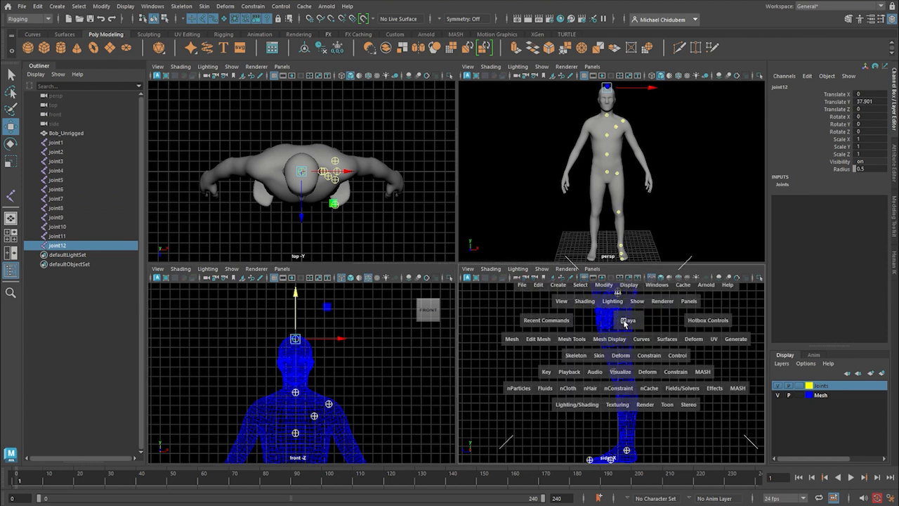
{"action": "scroll", "coordinate": [498, 272], "scroll_direction": "down", "scroll_amount": 4}
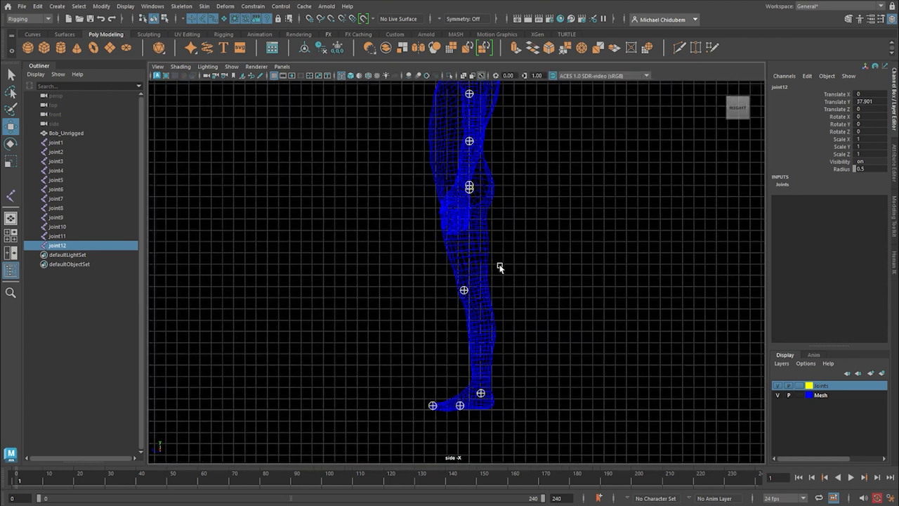
{"action": "middle_click_drag", "start_coordinate": [499, 268], "coordinate": [496, 391], "text": "alt"}
{"action": "key", "text": "space"}
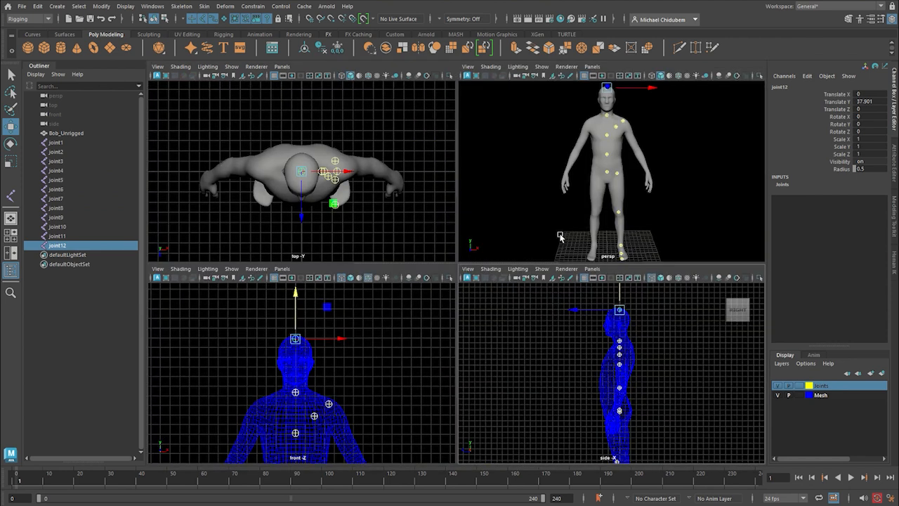
{"action": "key", "text": "space"}
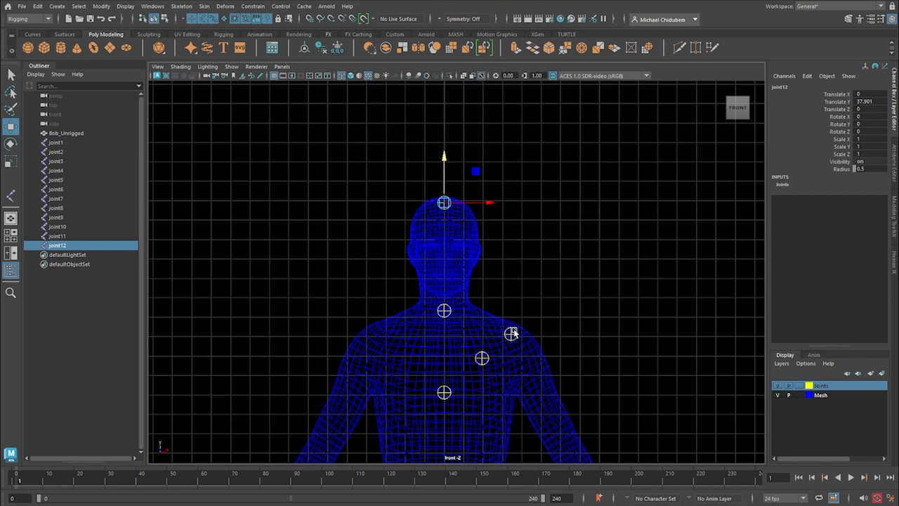
Move the shoulder joint slightly outward to about X 3.68, using the top view as a guide.
{"action": "key", "text": "space"}
{"action": "key", "text": "space"}
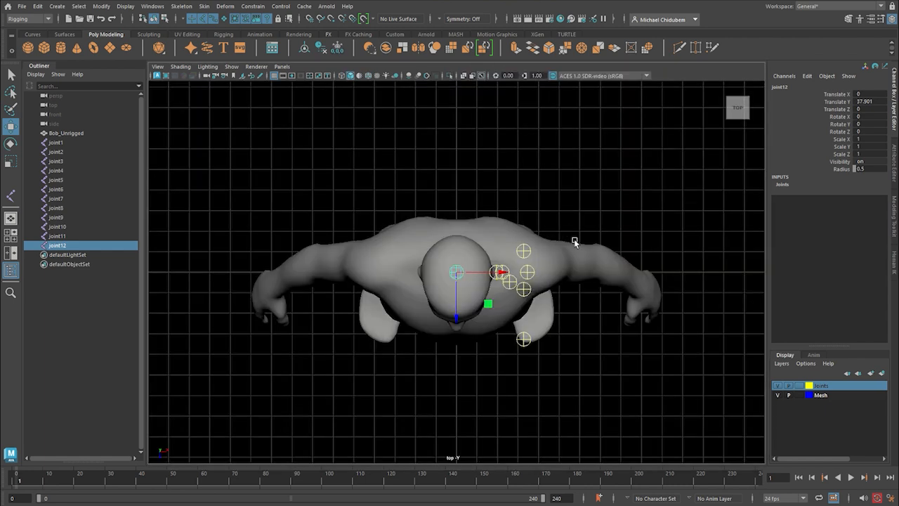
{"action": "left_click", "coordinate": [528, 273]}
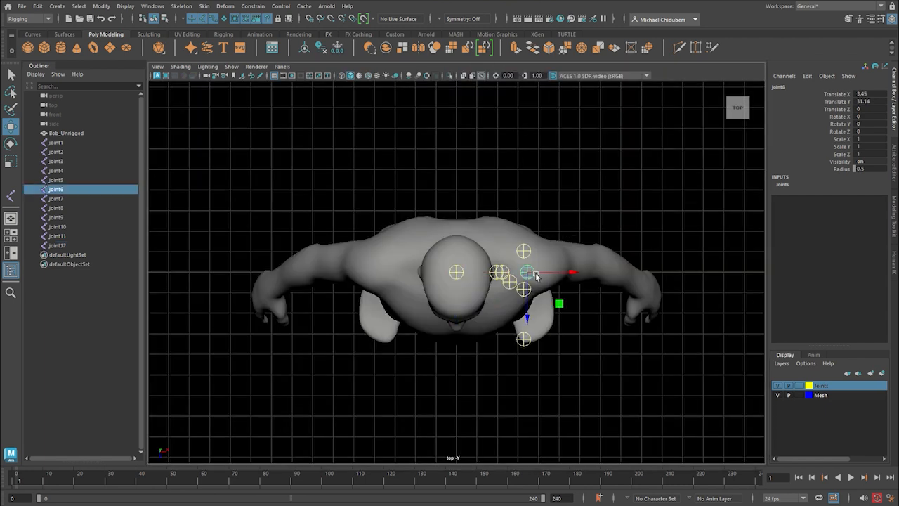
{"action": "key", "text": "space"}
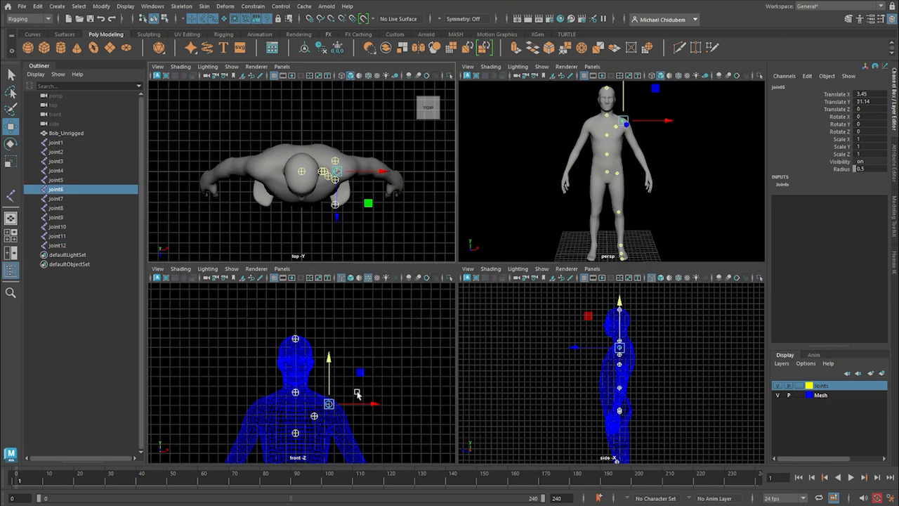
{"action": "left_click_drag", "start_coordinate": [376, 172], "coordinate": [385, 172]}
{"action": "scroll", "coordinate": [361, 400], "scroll_direction": "down", "scroll_amount": 4}
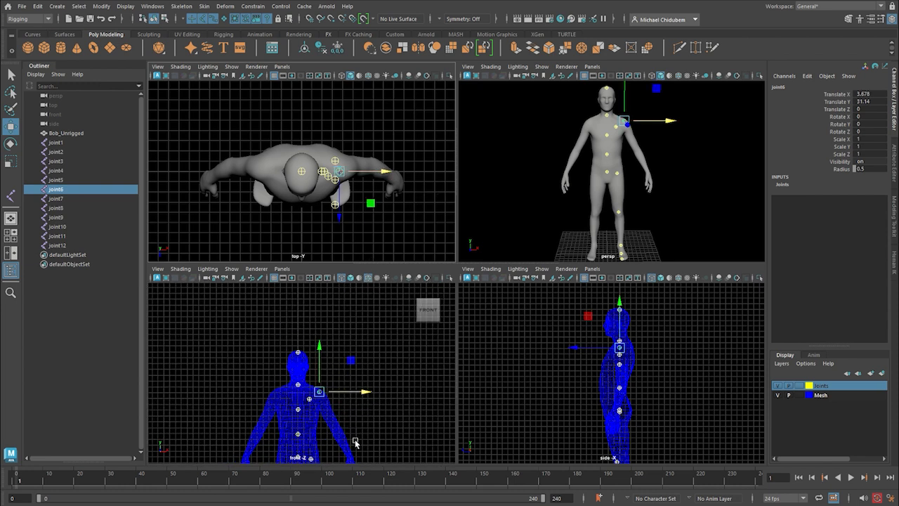
{"action": "left_click_drag", "start_coordinate": [349, 417], "coordinate": [331, 445]}
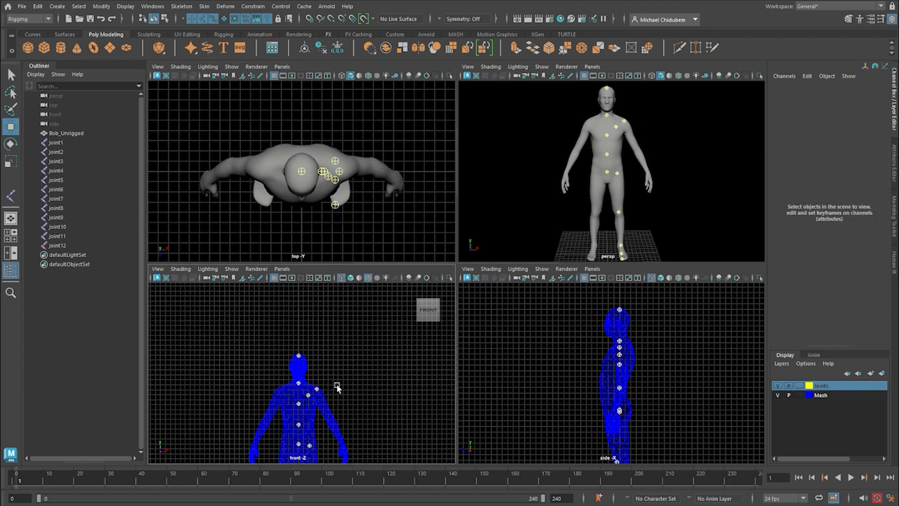
Duplicate the shoulder joint and move the copy to the elbow in the front view, to about X 6.04 and Y 25.43.
{"action": "key", "text": "space"}
{"action": "left_click", "coordinate": [488, 304]}
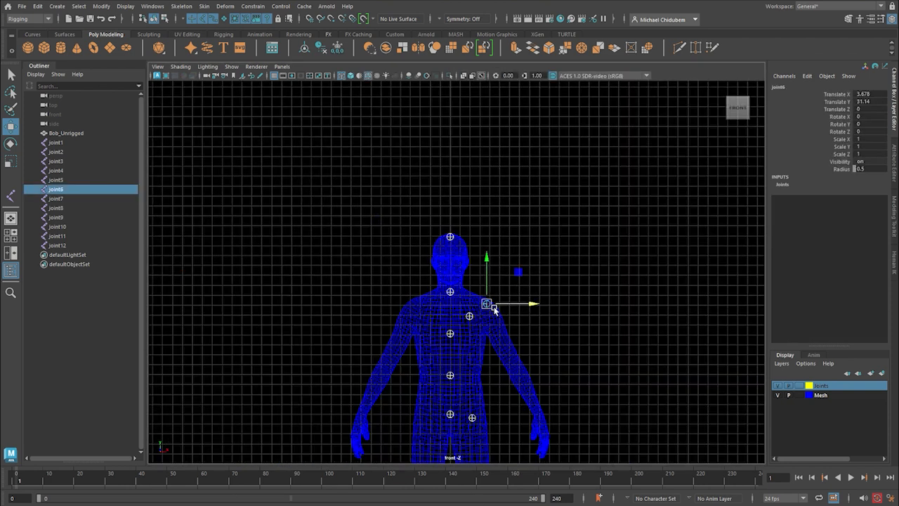
{"action": "key", "text": "ctrl+d"}
{"action": "left_click_drag", "start_coordinate": [484, 261], "coordinate": [486, 334]}
{"action": "left_click_drag", "start_coordinate": [530, 380], "coordinate": [560, 371]}
{"action": "left_click_drag", "start_coordinate": [517, 331], "coordinate": [518, 313]}
{"action": "left_click_drag", "start_coordinate": [562, 363], "coordinate": [555, 358]}
Move the elbow joint outward and back in the top view, to about X 7.11 and Z -0.71.
{"action": "key", "text": "space"}
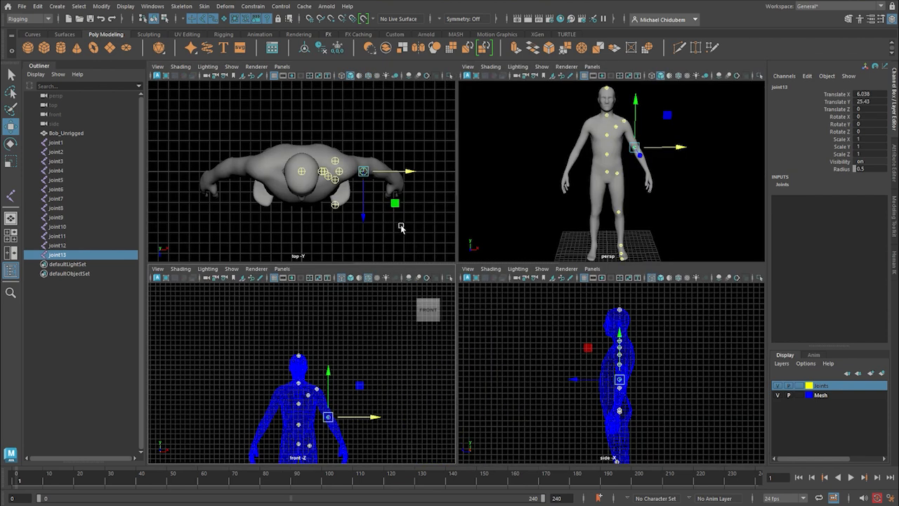
{"action": "key", "text": "space"}
{"action": "left_click_drag", "start_coordinate": [626, 273], "coordinate": [647, 273]}
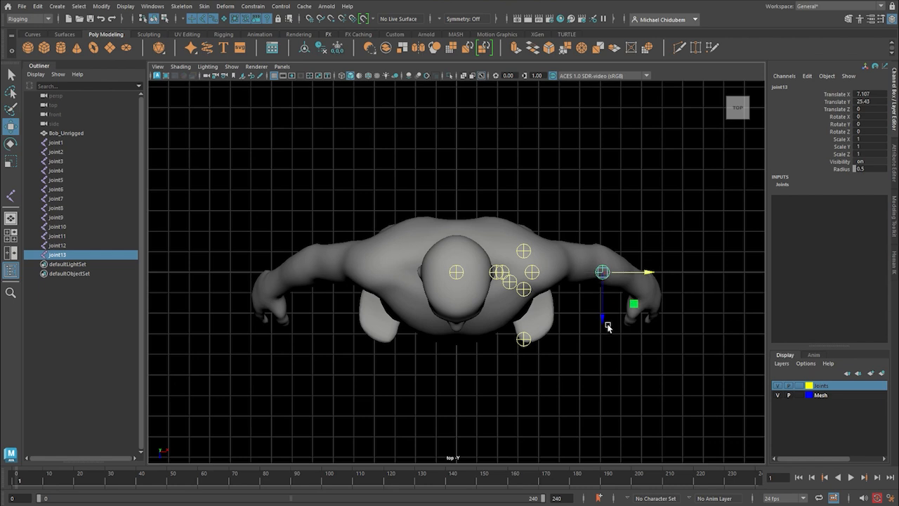
{"action": "left_click_drag", "start_coordinate": [608, 326], "coordinate": [606, 313]}
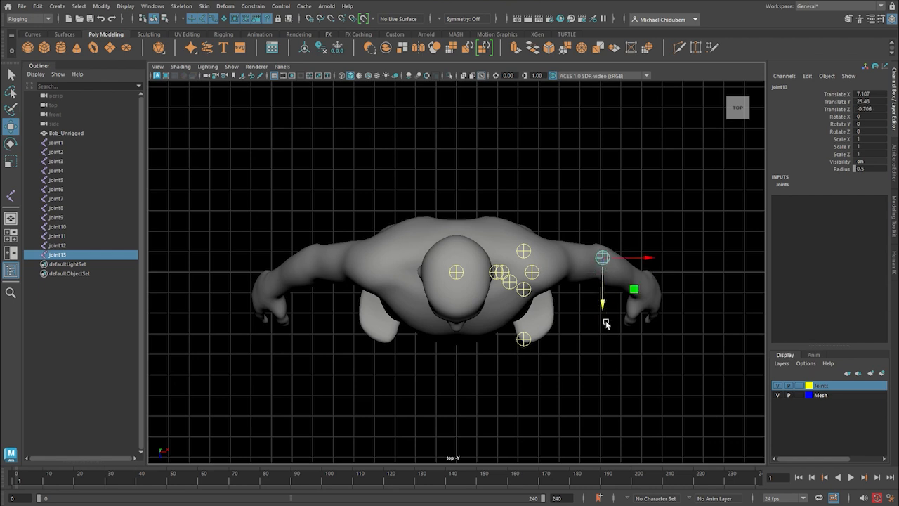
Lower the elbow joint slightly in the side view, to about Y 25.06.
{"action": "key", "text": "space"}
{"action": "key", "text": "space"}
{"action": "scroll", "coordinate": [518, 297], "scroll_direction": "up", "scroll_amount": 5}
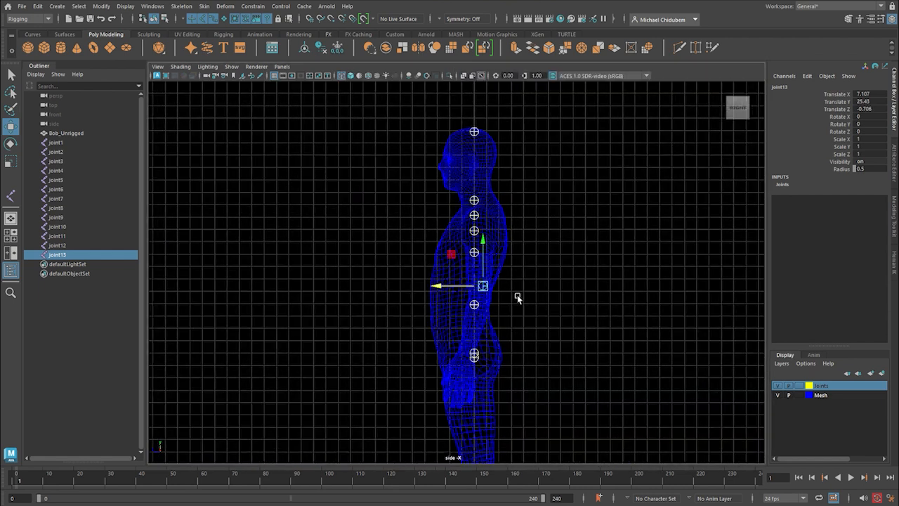
{"action": "left_click_drag", "start_coordinate": [490, 244], "coordinate": [492, 255]}
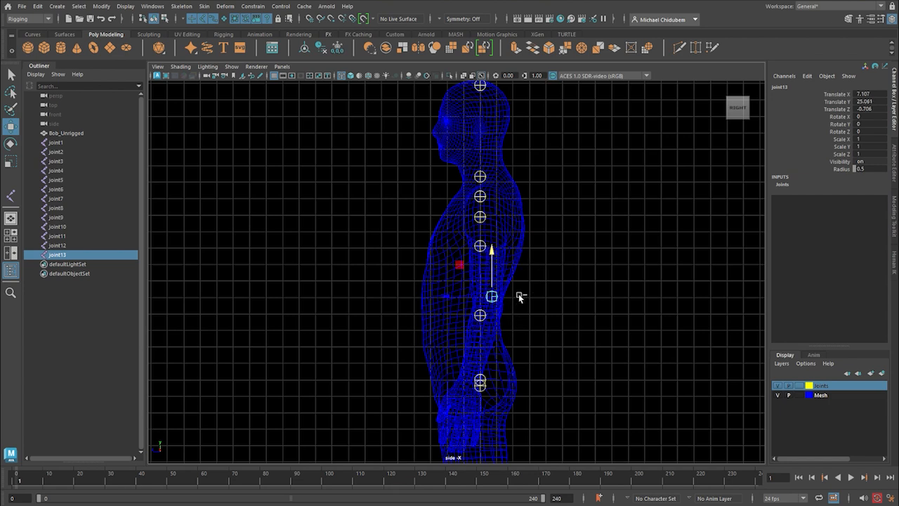
Duplicate the elbow joint and move the copy to the wrist in the side view, to about Y 19.75 and Z 0.72.
{"action": "key", "text": "ctrl+d"}
{"action": "left_click_drag", "start_coordinate": [491, 257], "coordinate": [484, 341]}
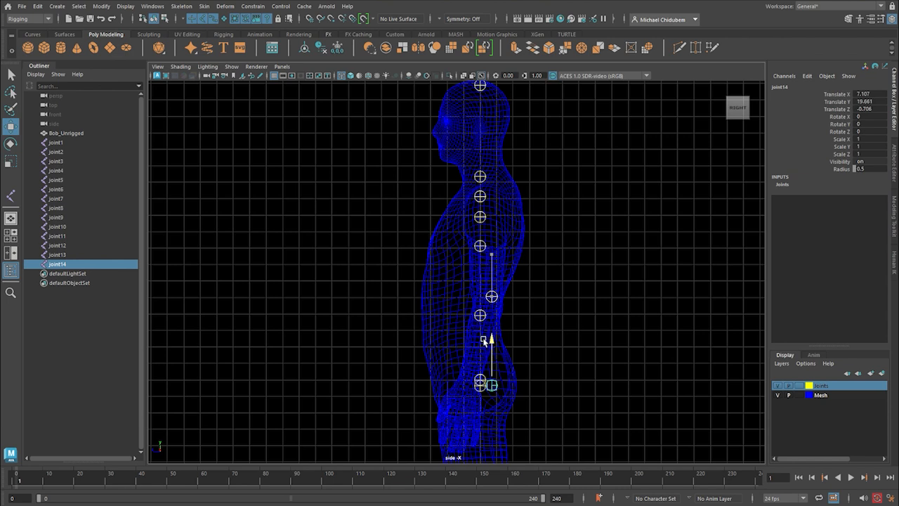
{"action": "left_click_drag", "start_coordinate": [445, 384], "coordinate": [429, 390]}
{"action": "left_click_drag", "start_coordinate": [469, 344], "coordinate": [469, 342]}
Move the elbow joint inward to the middle of the arm in the front view, to about X 6.38.
{"action": "key", "text": "space"}
{"action": "key", "text": "space"}
{"action": "scroll", "coordinate": [536, 359], "scroll_direction": "up", "scroll_amount": 3}
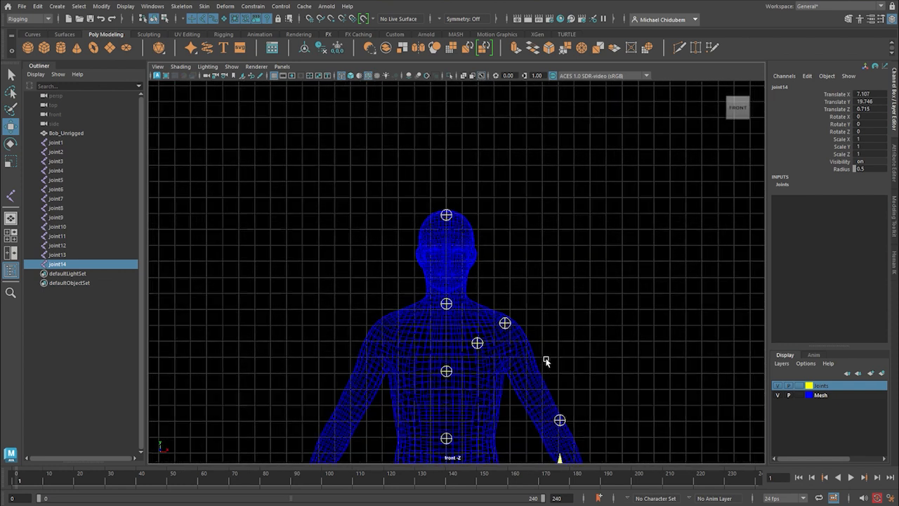
{"action": "left_click", "coordinate": [561, 420]}
{"action": "left_click_drag", "start_coordinate": [607, 421], "coordinate": [594, 420]}
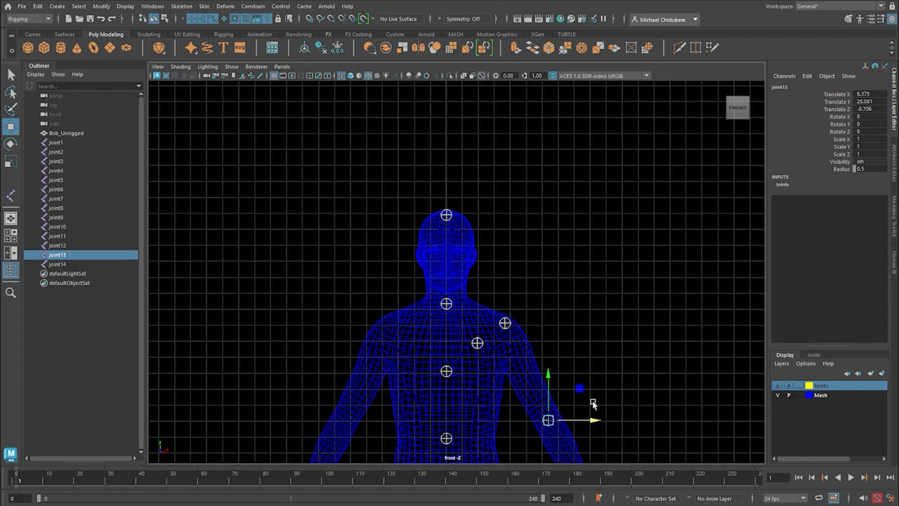
Move the wrist joint outward and up into the wrist in the front view, to about X 8.64 and Y 20.41.
{"action": "scroll", "coordinate": [588, 411], "scroll_direction": "down", "scroll_amount": 3}
{"action": "left_click", "coordinate": [524, 423]}
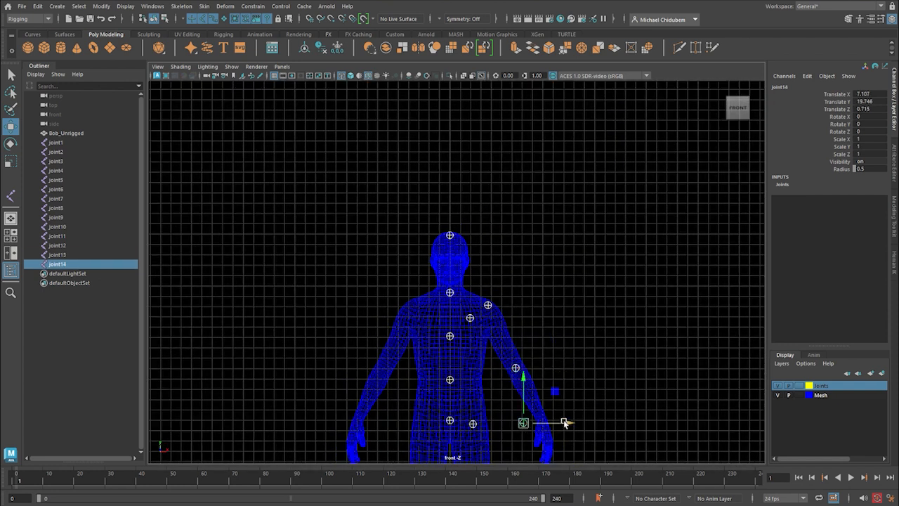
{"action": "left_click_drag", "start_coordinate": [568, 423], "coordinate": [590, 423]}
{"action": "key", "text": "f"}
{"action": "scroll", "coordinate": [562, 425], "scroll_direction": "down", "scroll_amount": 6}
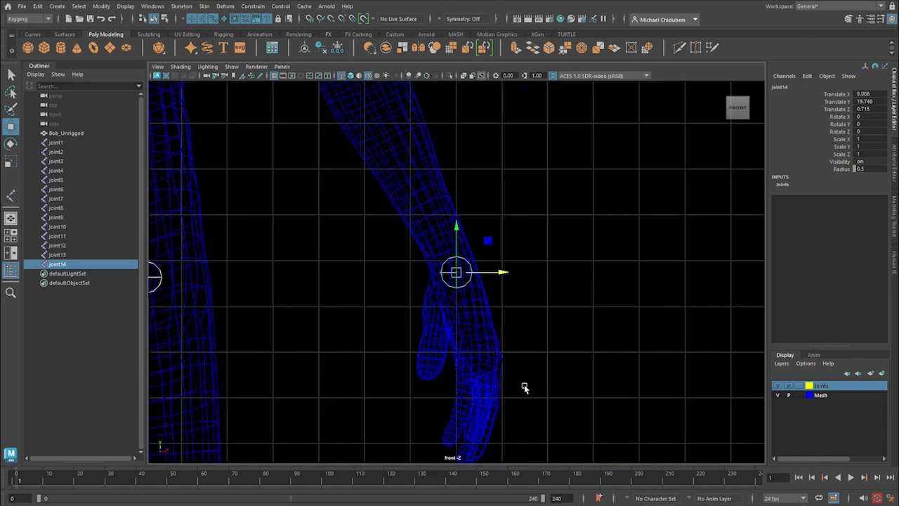
{"action": "left_click_drag", "start_coordinate": [457, 231], "coordinate": [457, 212]}
{"action": "left_click_drag", "start_coordinate": [492, 261], "coordinate": [486, 261]}
{"action": "scroll", "coordinate": [525, 301], "scroll_direction": "down", "scroll_amount": 5}
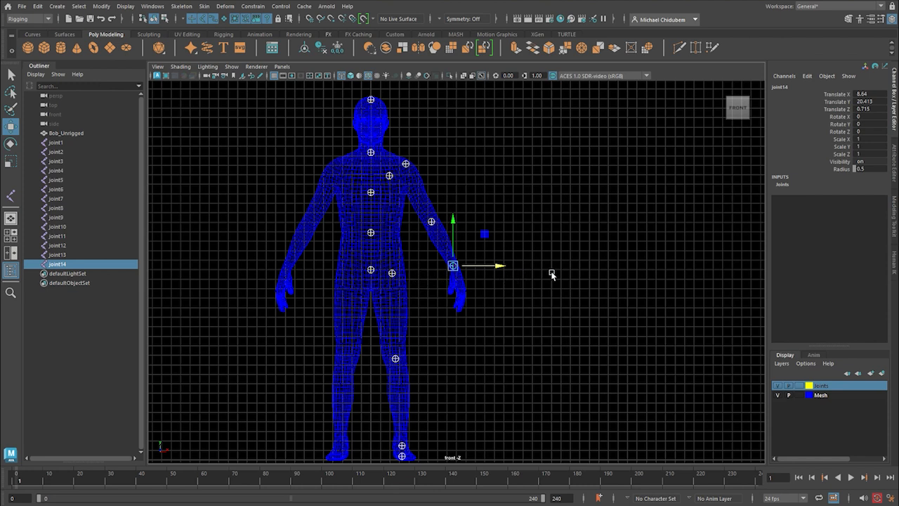
Examine the placement of all joints on the body in the perspective and front views.
{"action": "key", "text": "space"}
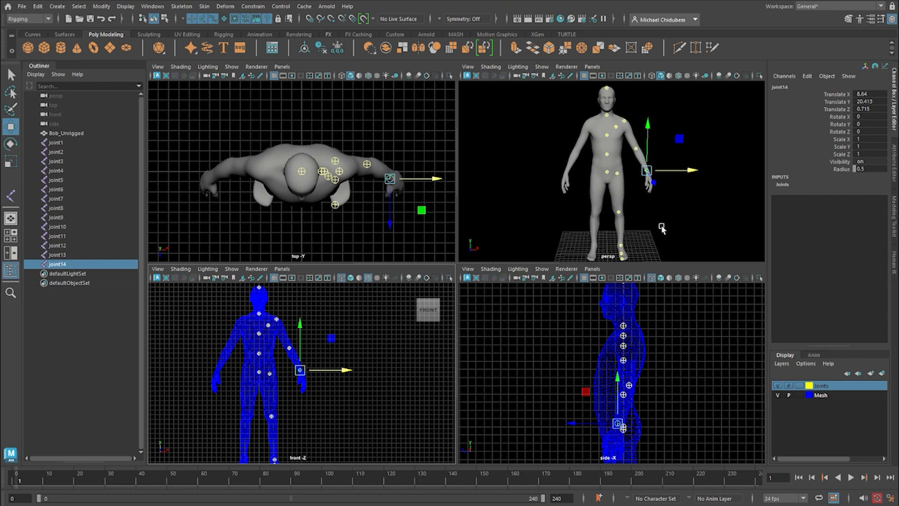
{"action": "key", "text": "space"}
{"action": "mouse_move", "coordinate": [617, 357]}
{"action": "left_mouse_down", "text": "alt"}
{"action": "mouse_move", "coordinate": [512, 361]}
{"action": "mouse_move", "coordinate": [658, 345]}
{"action": "mouse_move", "coordinate": [604, 353]}
{"action": "left_mouse_up", "text": "alt"}
{"action": "key", "text": "space"}
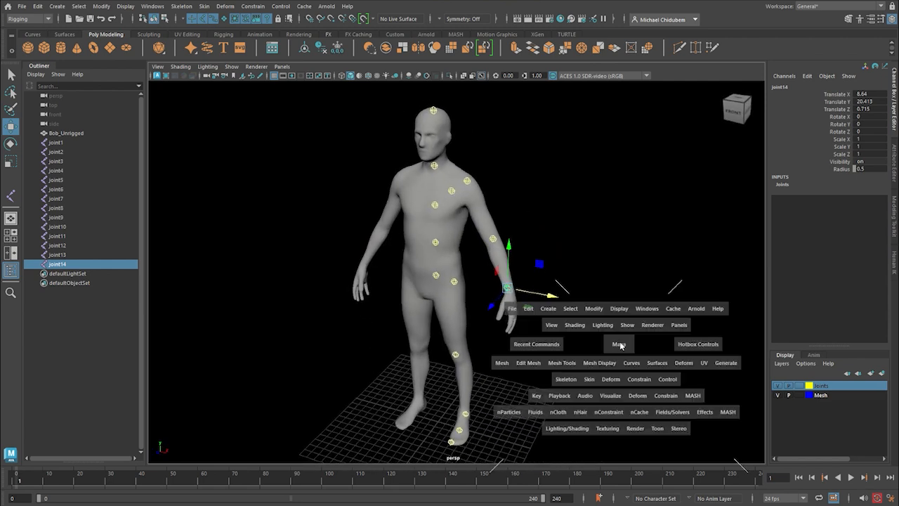
{"action": "key", "text": "space"}
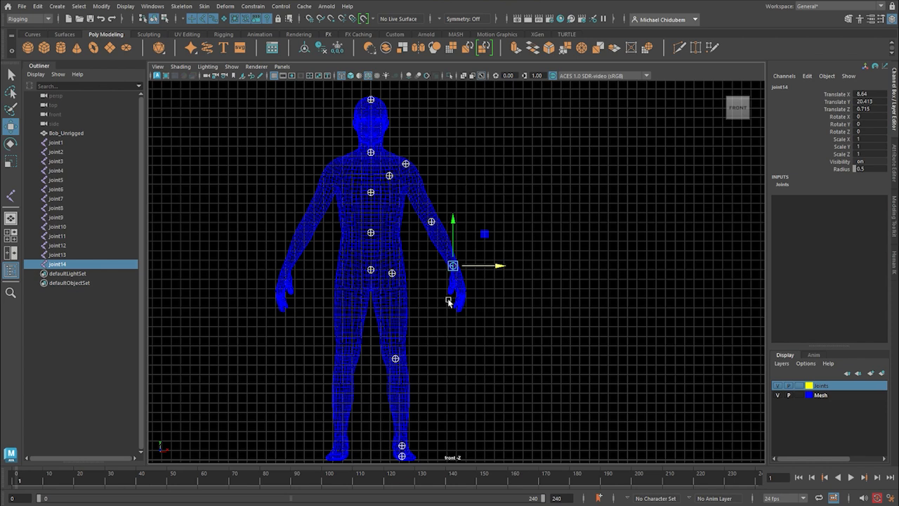
{"action": "scroll", "coordinate": [457, 346], "scroll_direction": "down", "scroll_amount": 4}
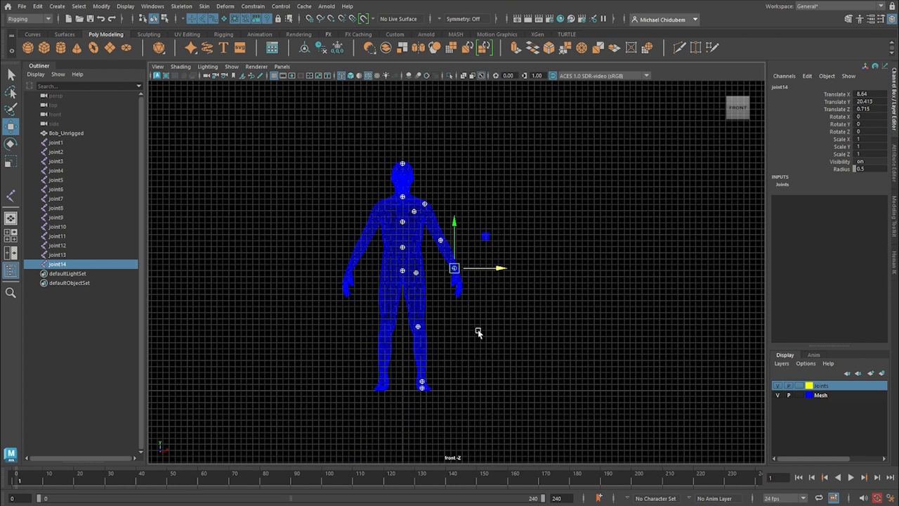
{"action": "key", "text": "a"}
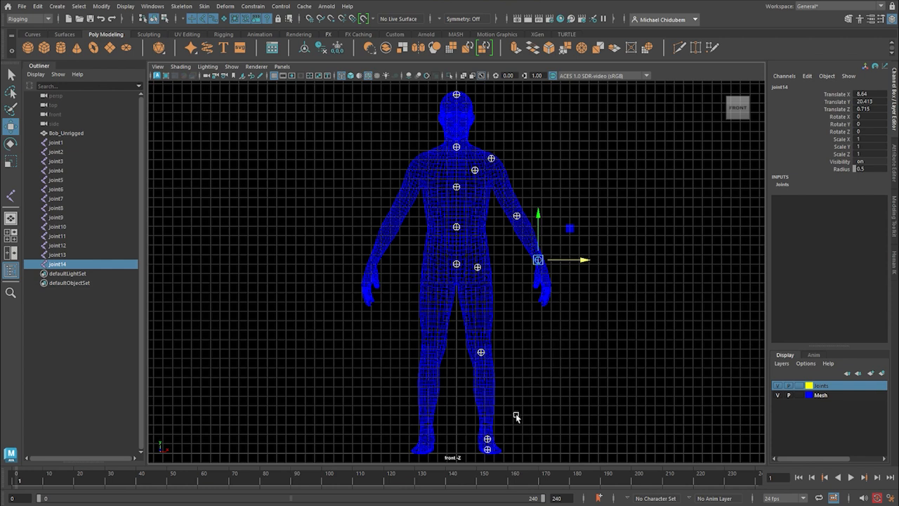
Move the toe joint slightly outward in the front view, to about X 3.92.
{"action": "left_click", "coordinate": [488, 449]}
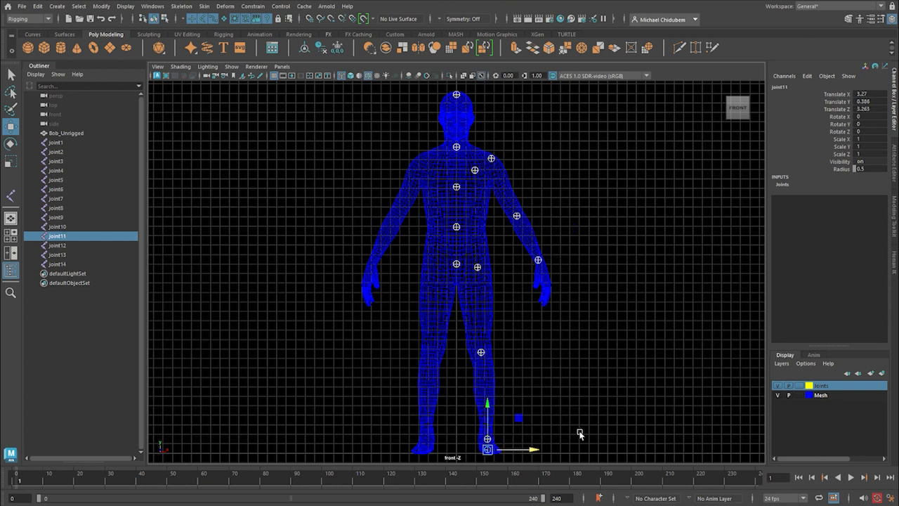
{"action": "key", "text": "space"}
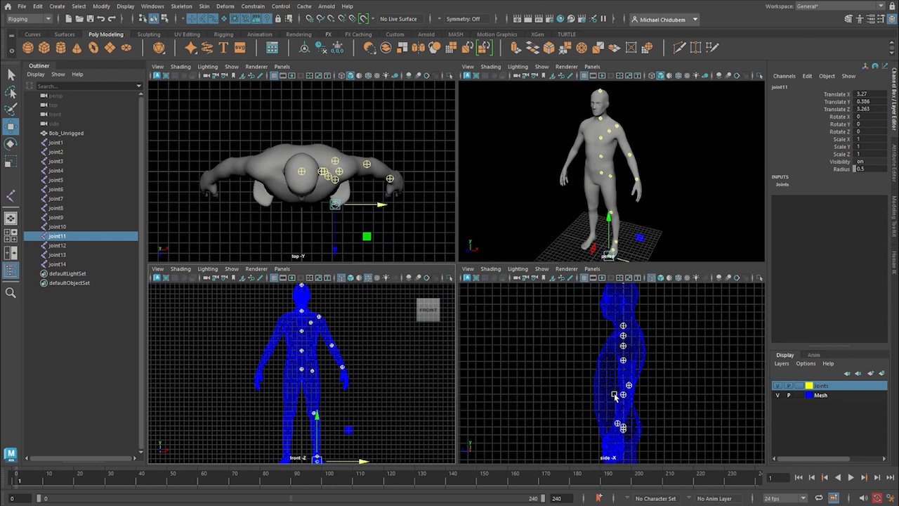
{"action": "key", "text": "space"}
{"action": "scroll", "coordinate": [515, 392], "scroll_direction": "down", "scroll_amount": 5}
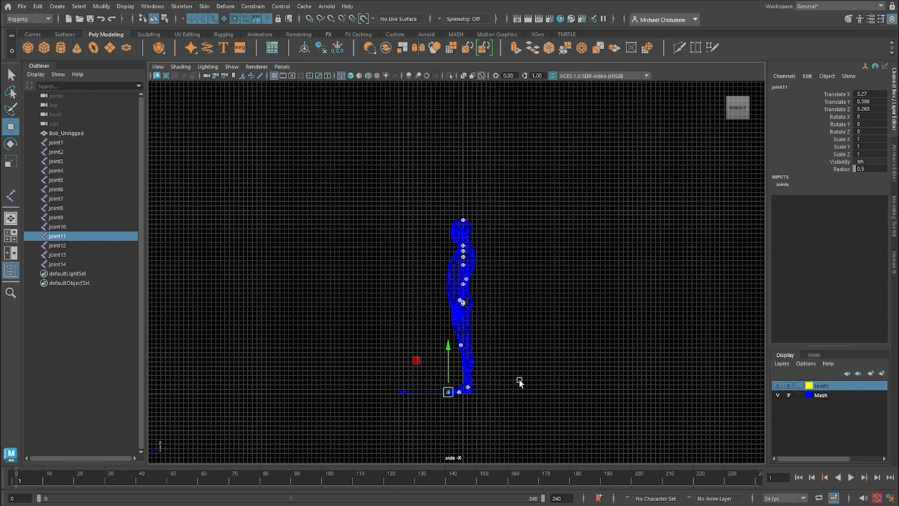
{"action": "key", "text": "space"}
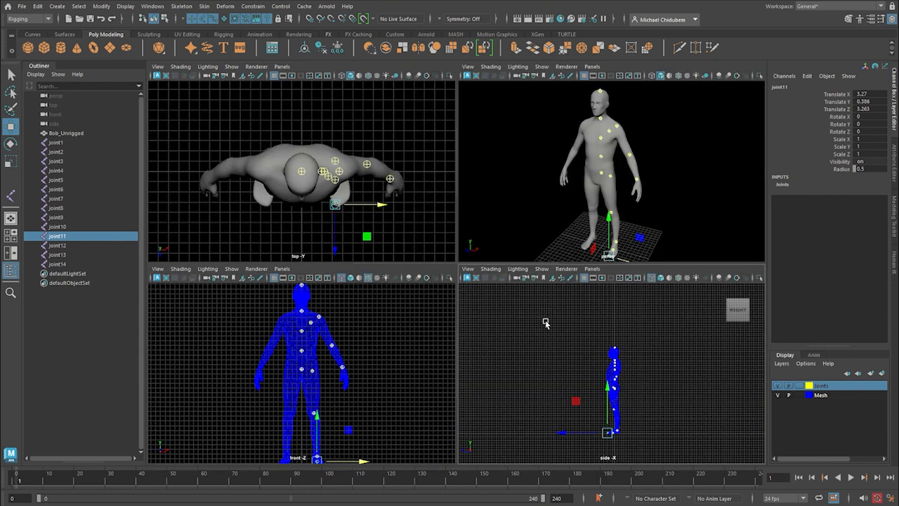
{"action": "key", "text": "space"}
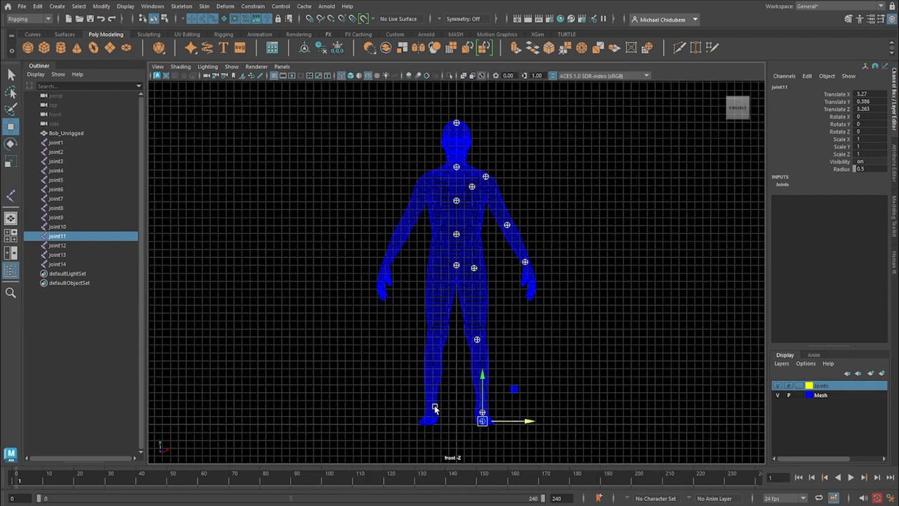
{"action": "left_click_drag", "start_coordinate": [527, 424], "coordinate": [536, 425]}
{"action": "key", "text": "space"}
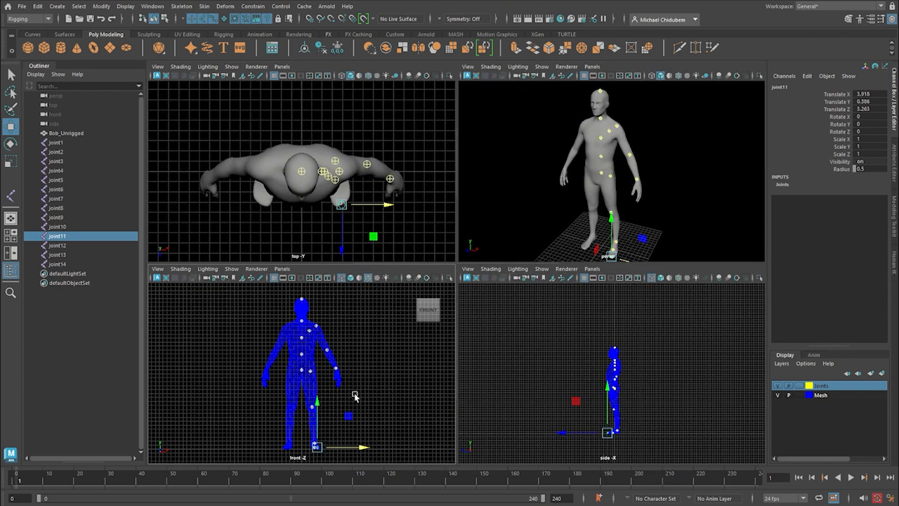
Parent the wrist joint to the elbow joint.
{"action": "key", "text": "space"}
{"action": "scroll", "coordinate": [475, 331], "scroll_direction": "up", "scroll_amount": 3}
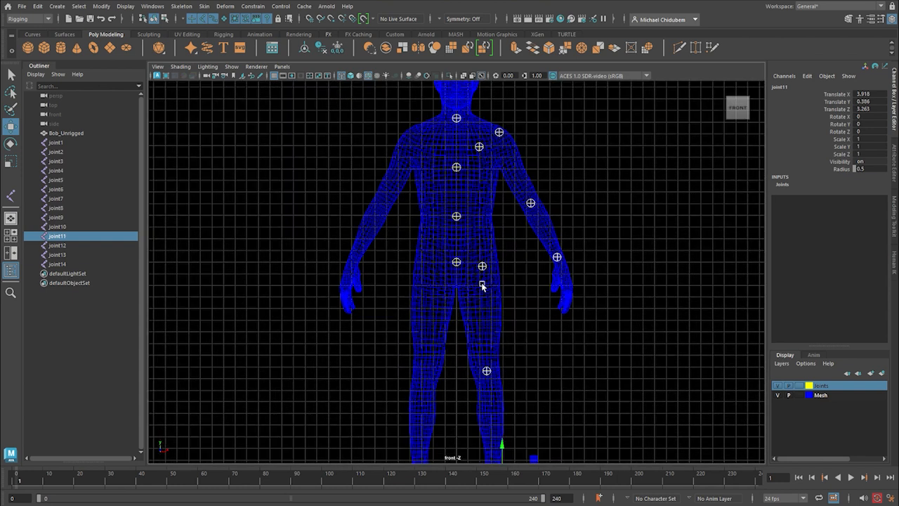
{"action": "middle_click_drag", "start_coordinate": [481, 257], "coordinate": [477, 314], "text": "alt"}
{"action": "scroll", "coordinate": [478, 314], "scroll_direction": "up", "scroll_amount": 1}
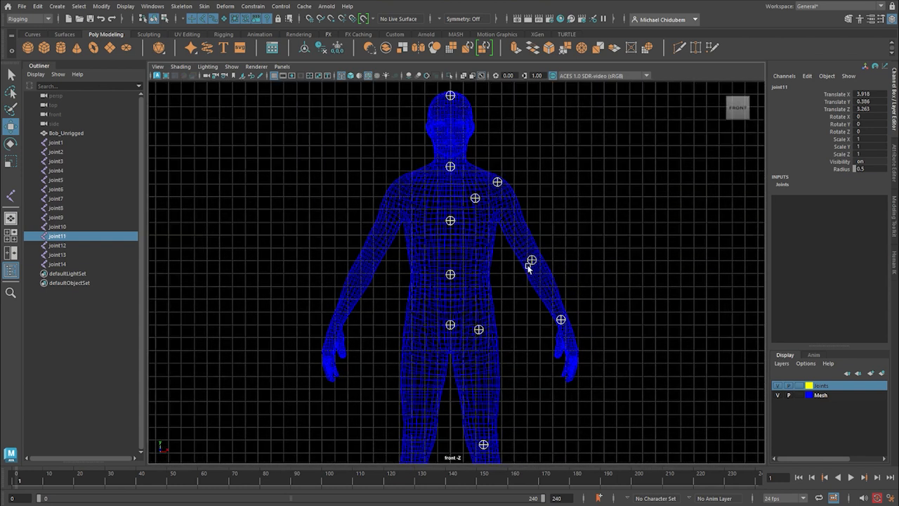
{"action": "left_click", "coordinate": [562, 321]}
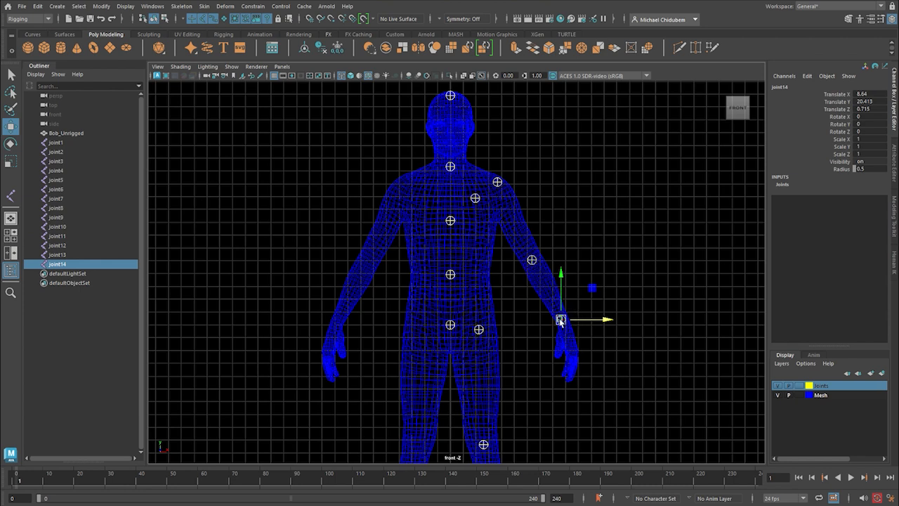
{"action": "left_click", "coordinate": [532, 260], "text": "shift"}
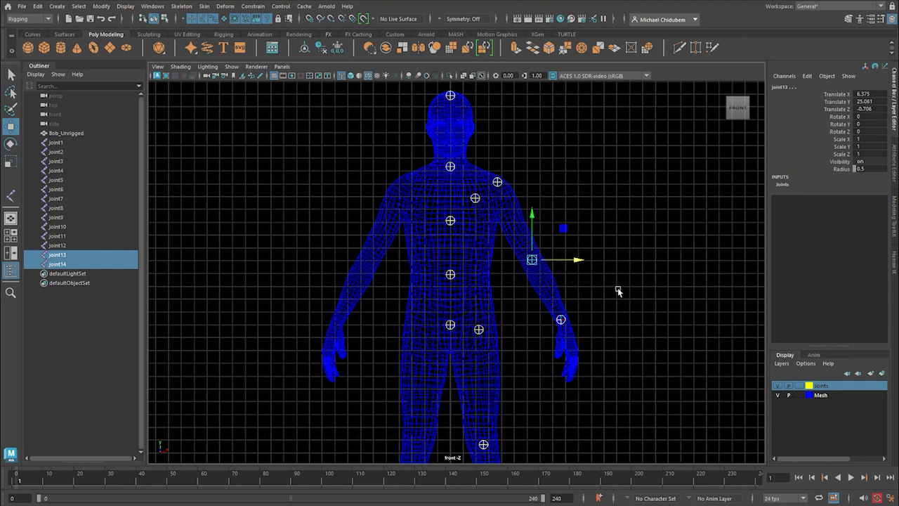
{"action": "key", "text": "p"}
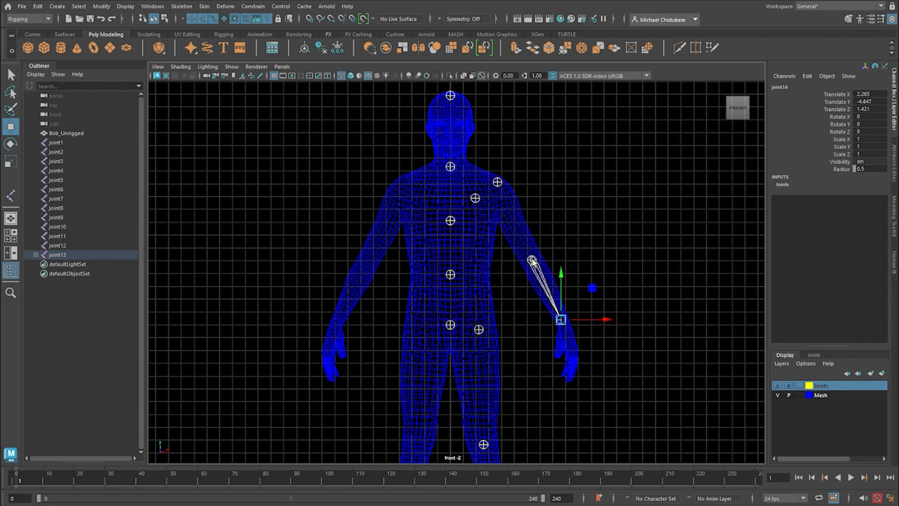
Parent the elbow joint to the shoulder joint.
{"action": "left_click", "coordinate": [533, 260]}
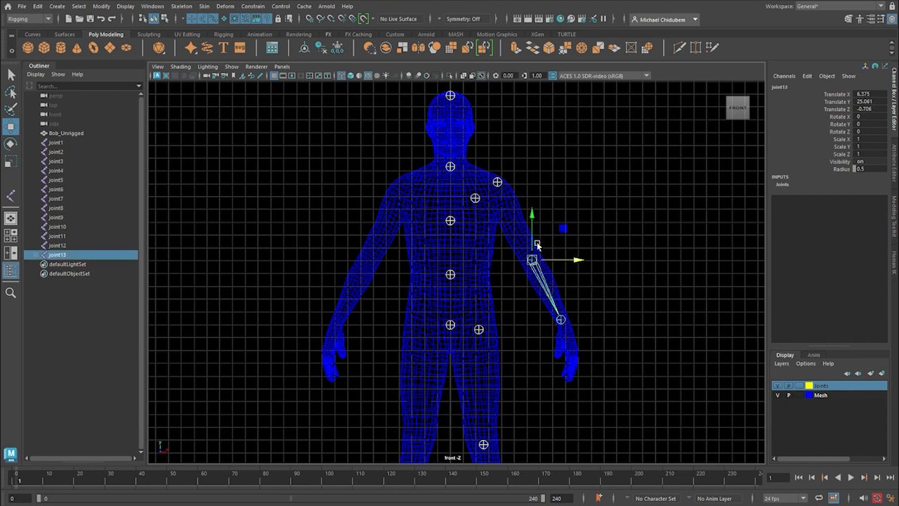
{"action": "left_click", "coordinate": [498, 183], "text": "shift"}
{"action": "key", "text": "p"}
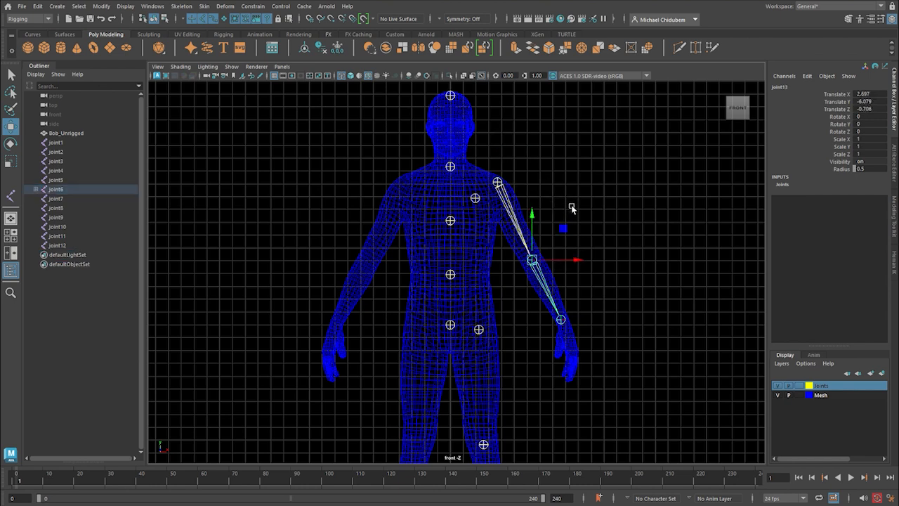
Parent the shoulder joint to the clavicle joint, and the clavicle joint to the chest joint on the spine.
{"action": "left_click", "coordinate": [497, 182]}
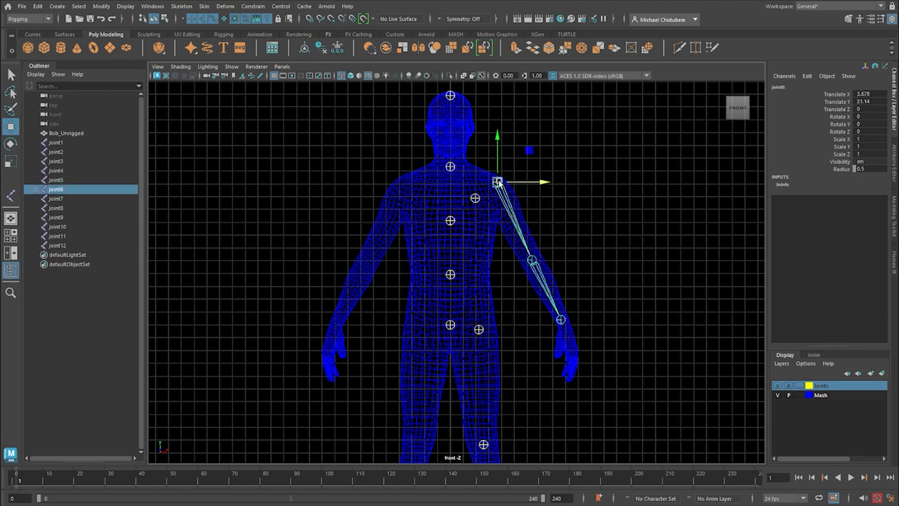
{"action": "left_click", "coordinate": [475, 199], "text": "shift"}
{"action": "key", "text": "p"}
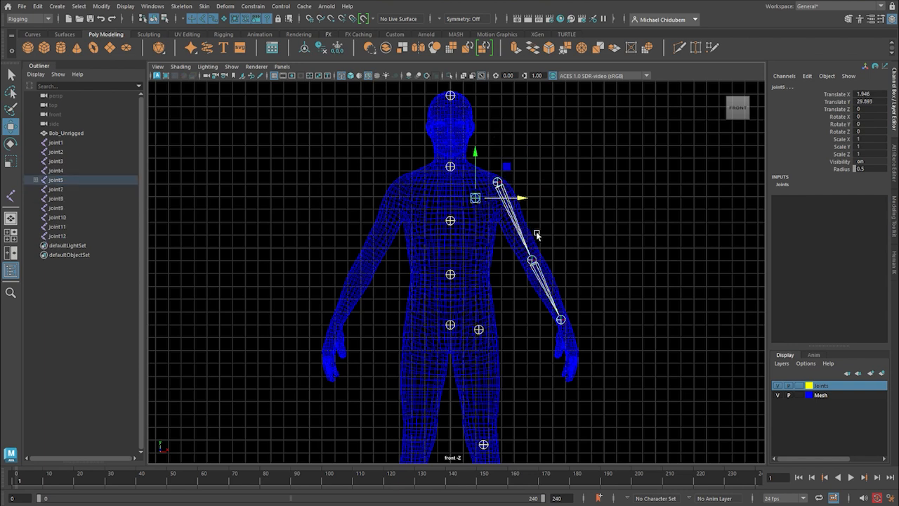
{"action": "left_click", "coordinate": [476, 199]}
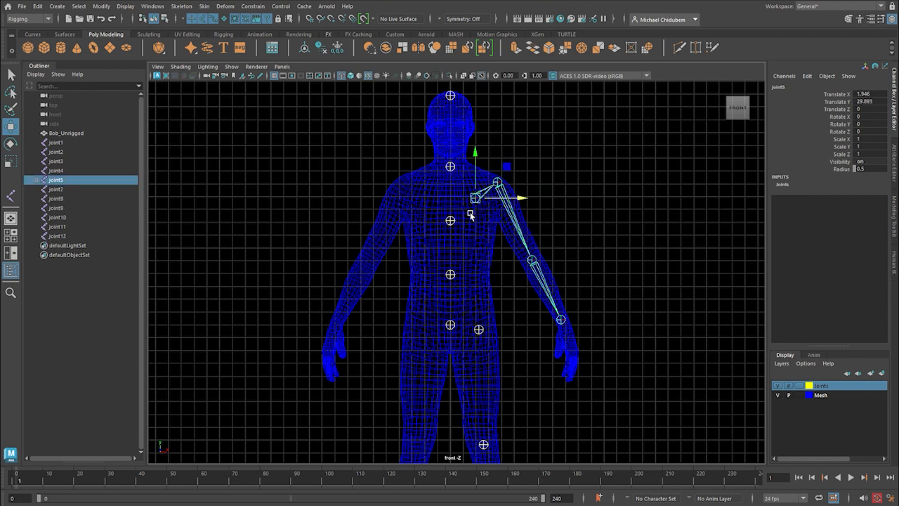
{"action": "left_click", "coordinate": [450, 220], "text": "shift"}
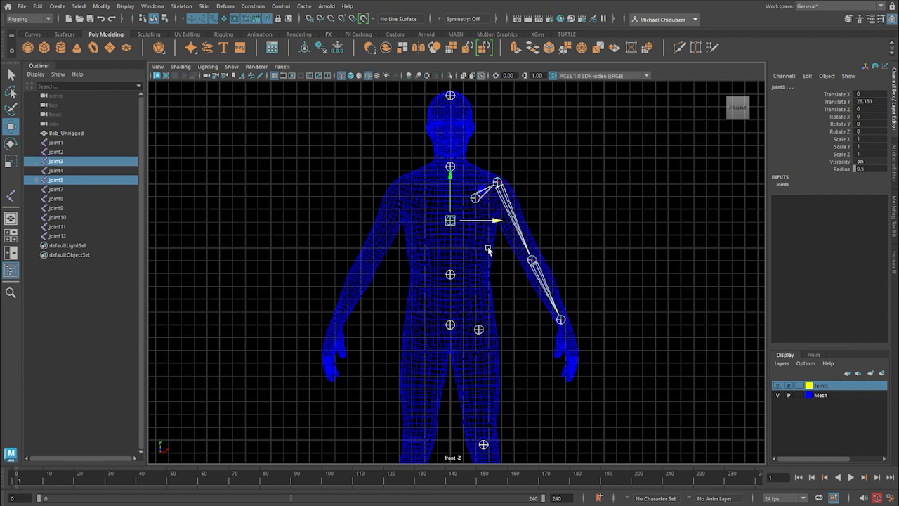
{"action": "key", "text": "p"}
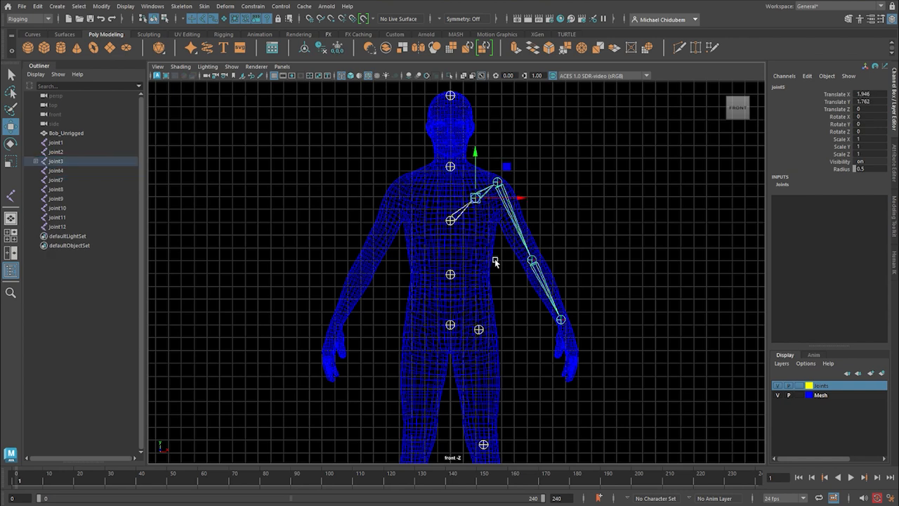
Move the mid-spine joint at the waist forward in the side view, to about Z 1.27.
{"action": "left_click", "coordinate": [450, 222]}
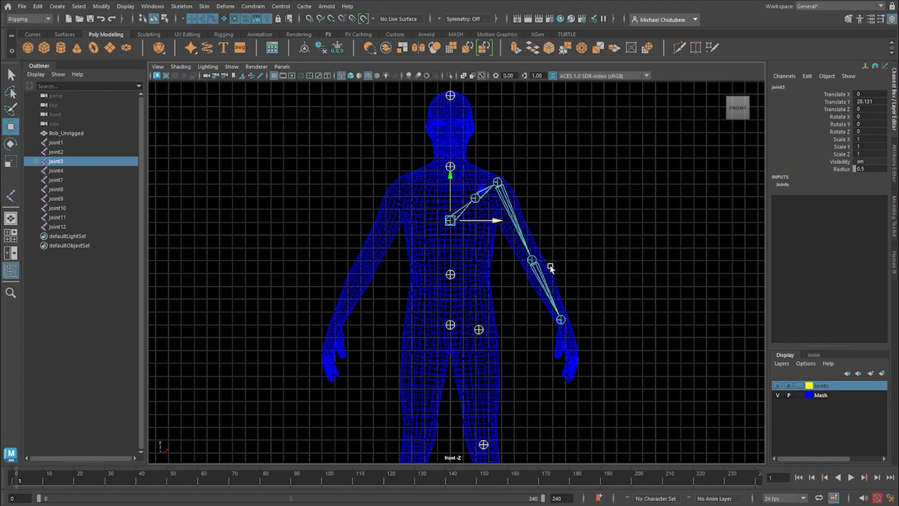
{"action": "key", "text": "space"}
{"action": "key", "text": "space"}
{"action": "scroll", "coordinate": [481, 344], "scroll_direction": "up", "scroll_amount": 3}
{"action": "left_click", "coordinate": [460, 290]}
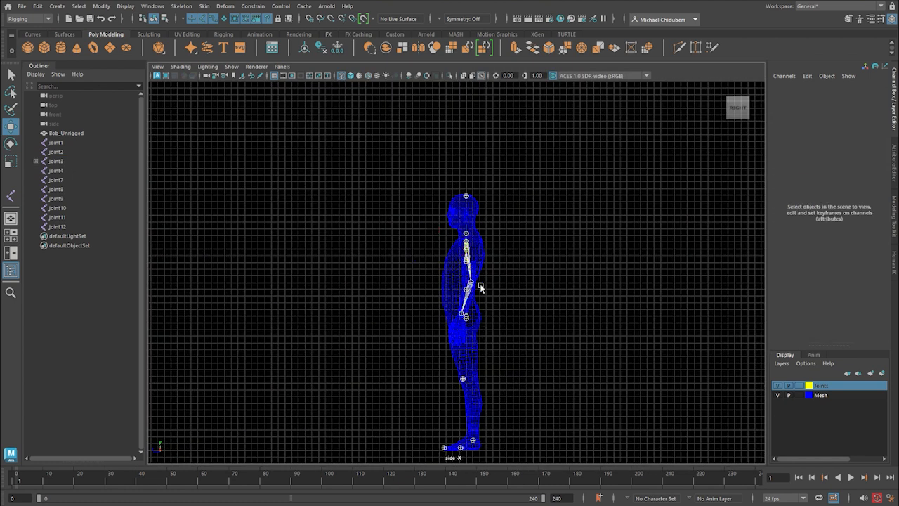
{"action": "key", "text": "space"}
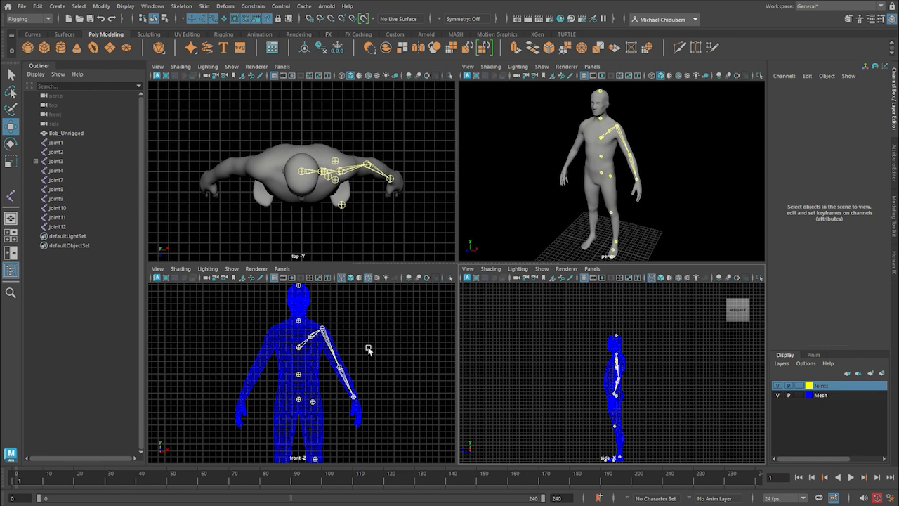
{"action": "left_click", "coordinate": [299, 376]}
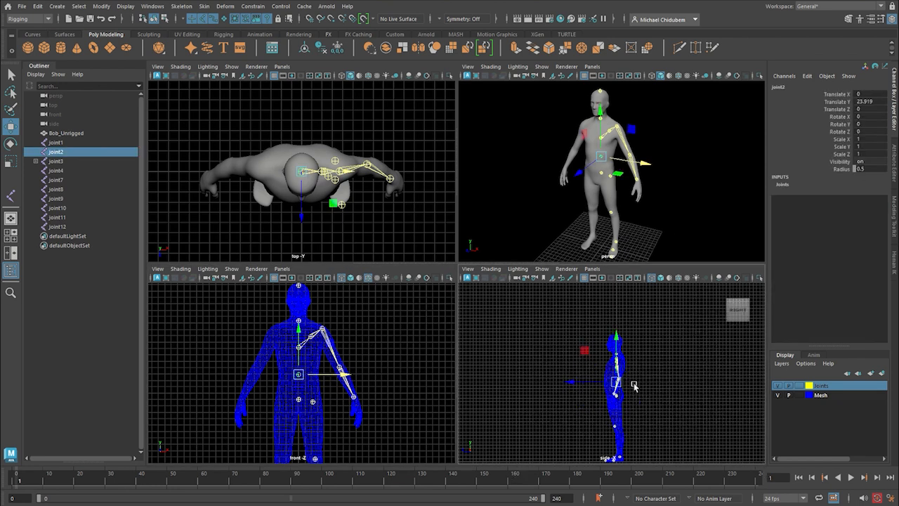
{"action": "key", "text": "space"}
{"action": "scroll", "coordinate": [492, 375], "scroll_direction": "up", "scroll_amount": 3}
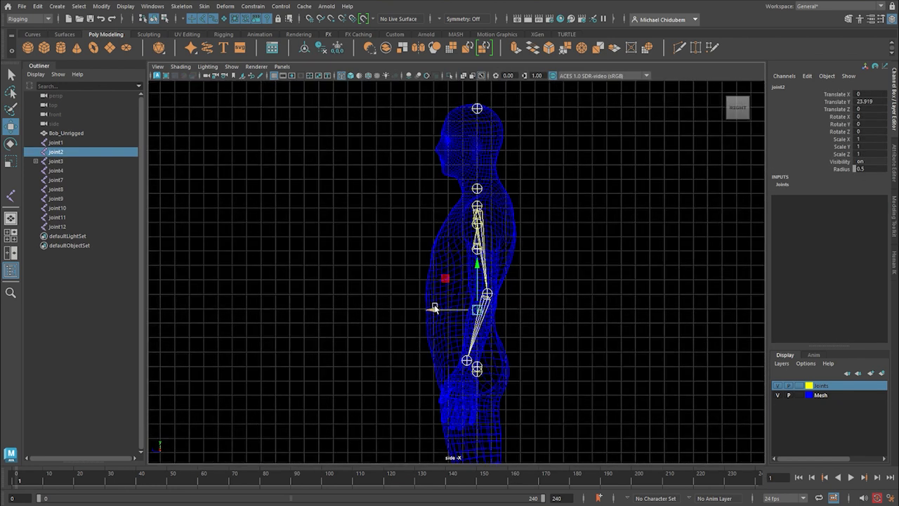
{"action": "left_click_drag", "start_coordinate": [434, 309], "coordinate": [414, 308]}
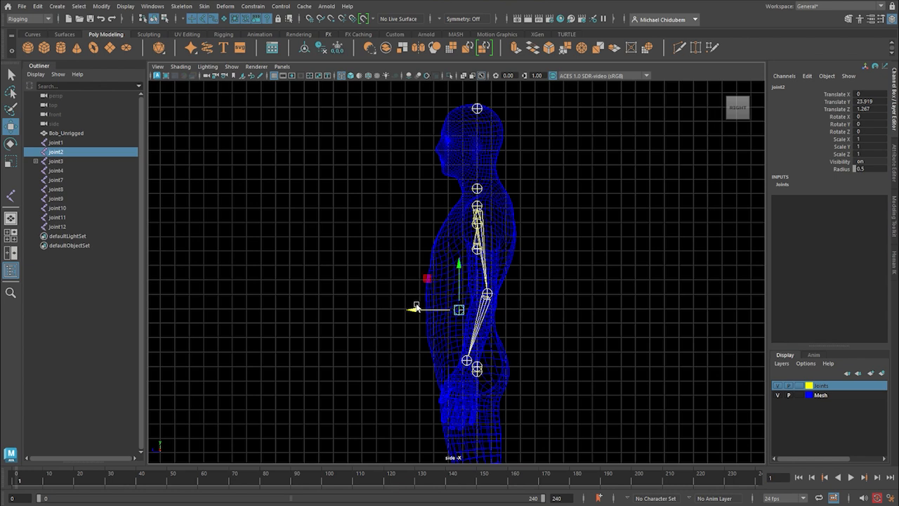
Move the pelvis root joint forward in the side view, to about Z 0.88.
{"action": "left_click", "coordinate": [480, 366]}
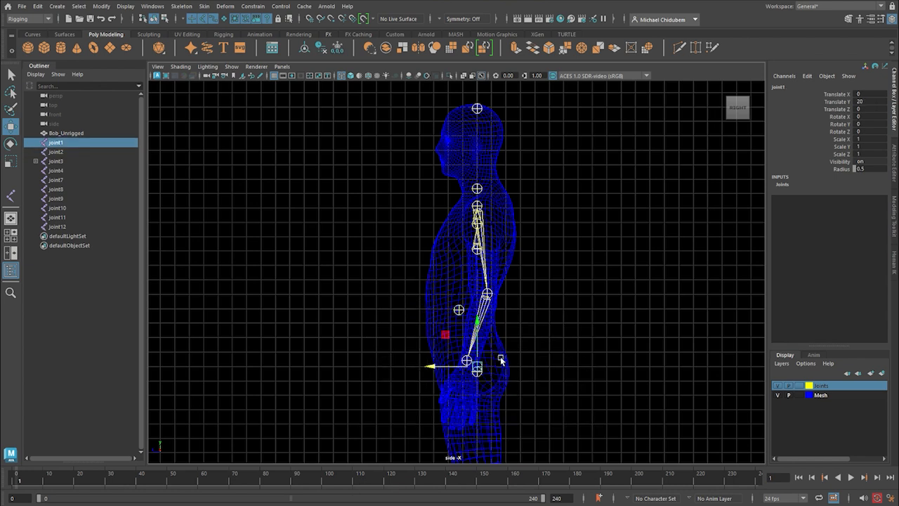
{"action": "key", "text": "space"}
{"action": "key", "text": "space"}
{"action": "left_click_drag", "start_coordinate": [435, 365], "coordinate": [421, 366]}
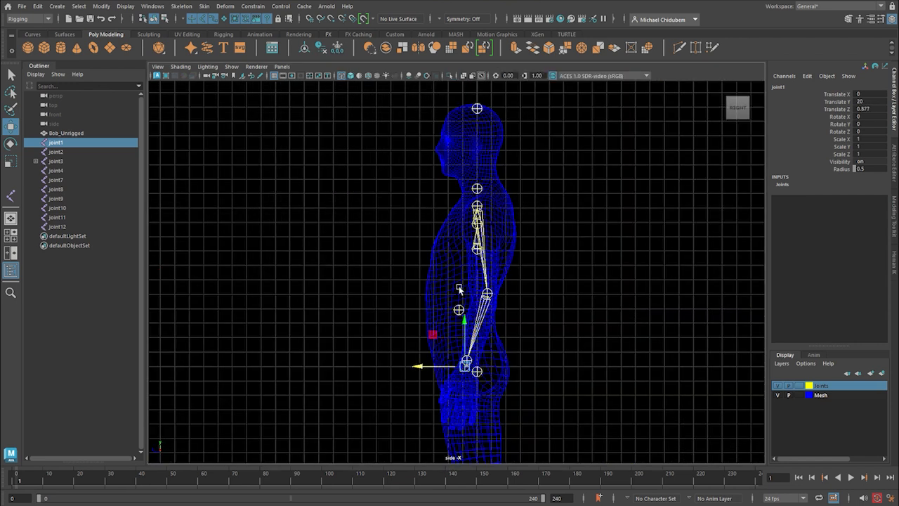
Parent the chest joint to the mid-spine joint in the front view.
{"action": "key", "text": "space"}
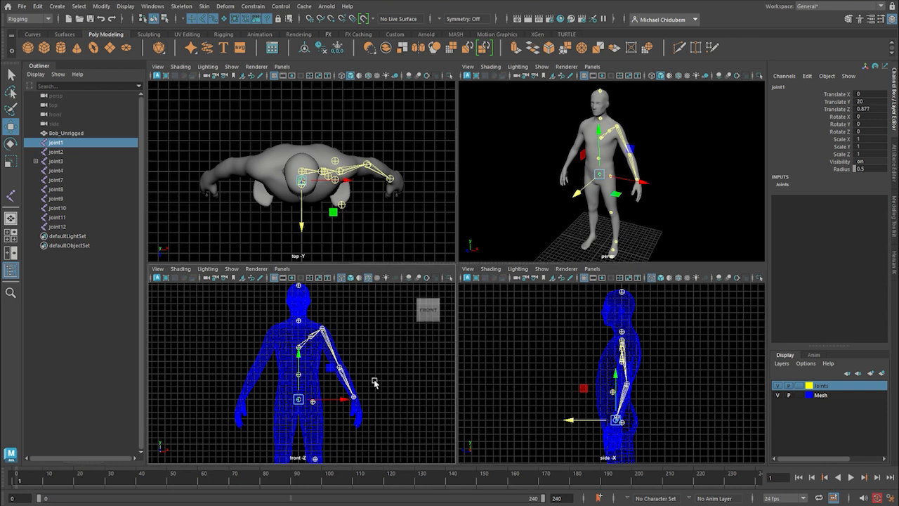
{"action": "key", "text": "space"}
{"action": "scroll", "coordinate": [482, 316], "scroll_direction": "up", "scroll_amount": 4}
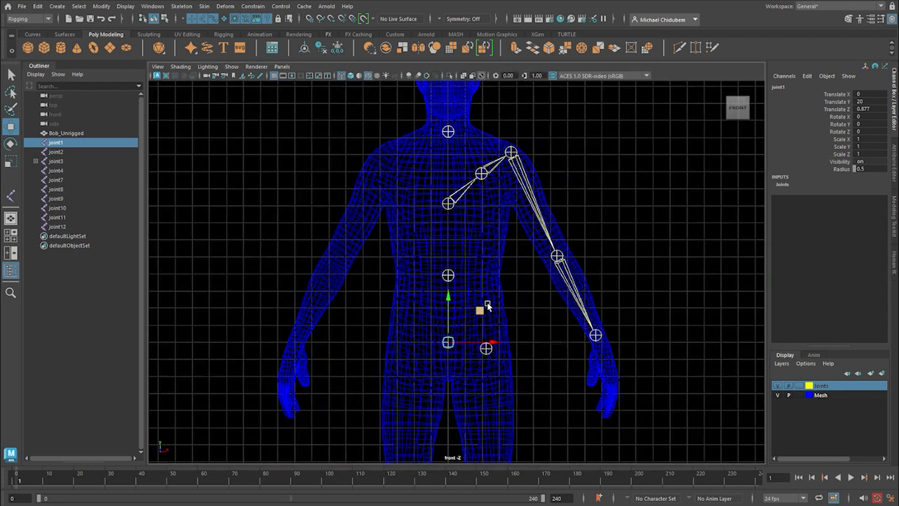
{"action": "left_click", "coordinate": [449, 205]}
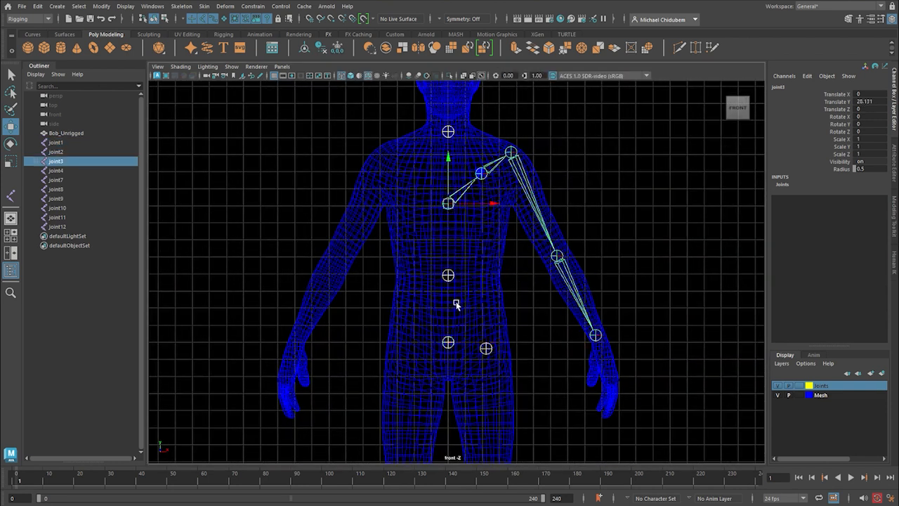
{"action": "left_click", "coordinate": [449, 276], "text": "shift"}
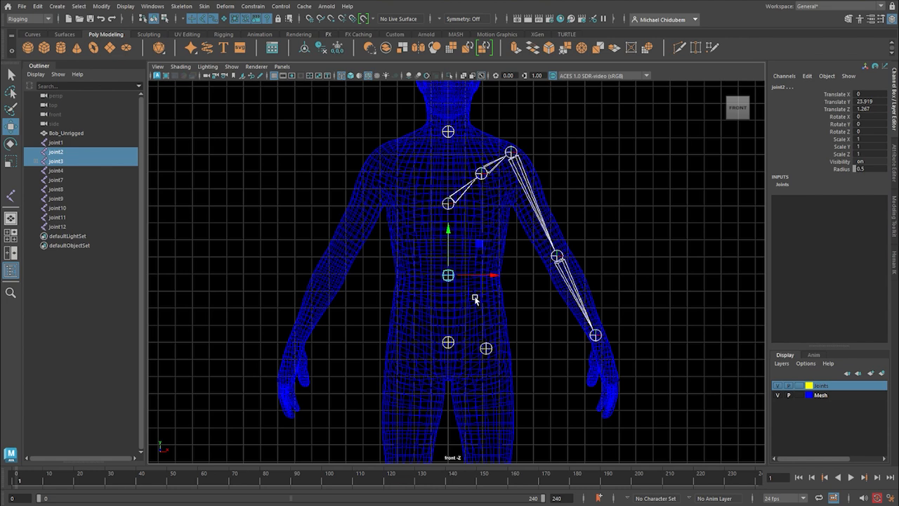
{"action": "key", "text": "p"}
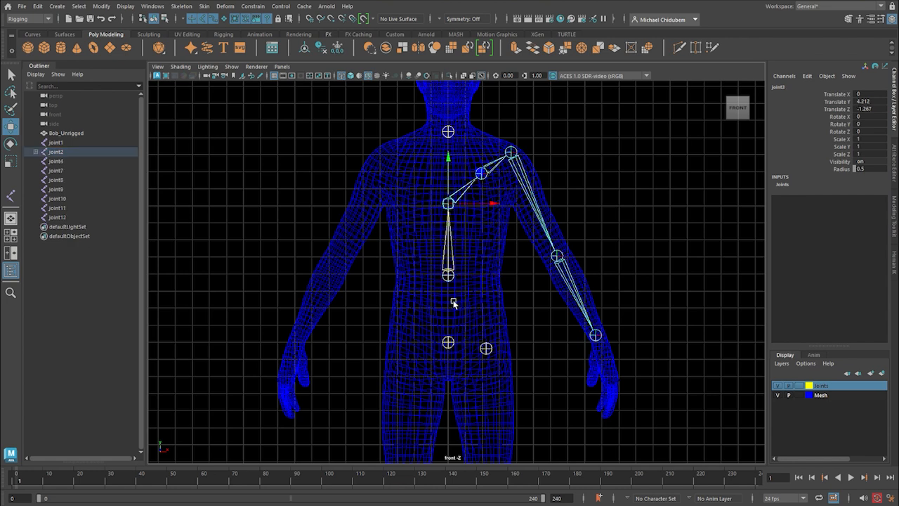
Parent both the mid-spine joint and the hip joint to the pelvis root joint.
{"action": "left_click", "coordinate": [449, 276]}
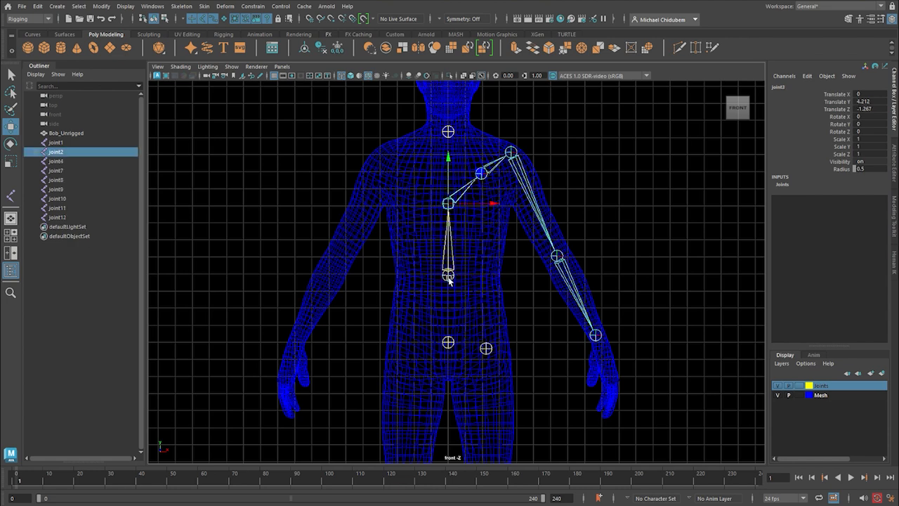
{"action": "left_click", "coordinate": [448, 343], "text": "shift"}
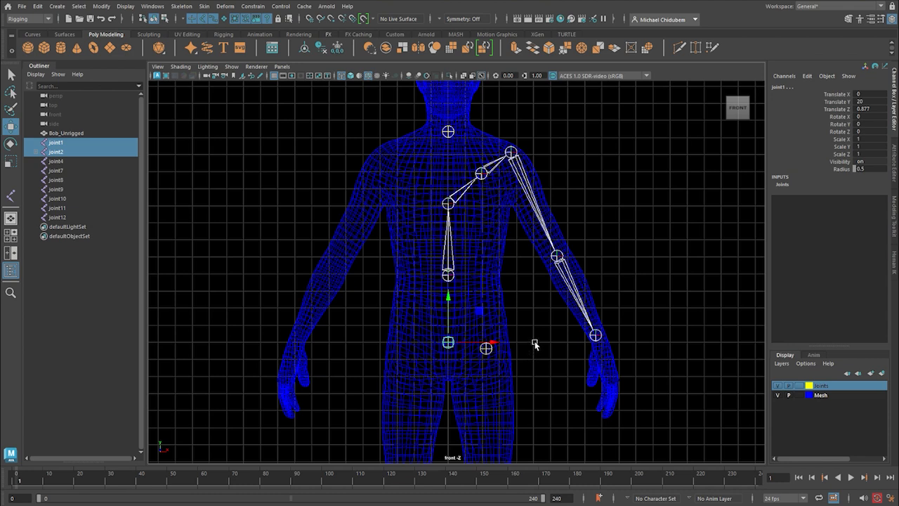
{"action": "key", "text": "p"}
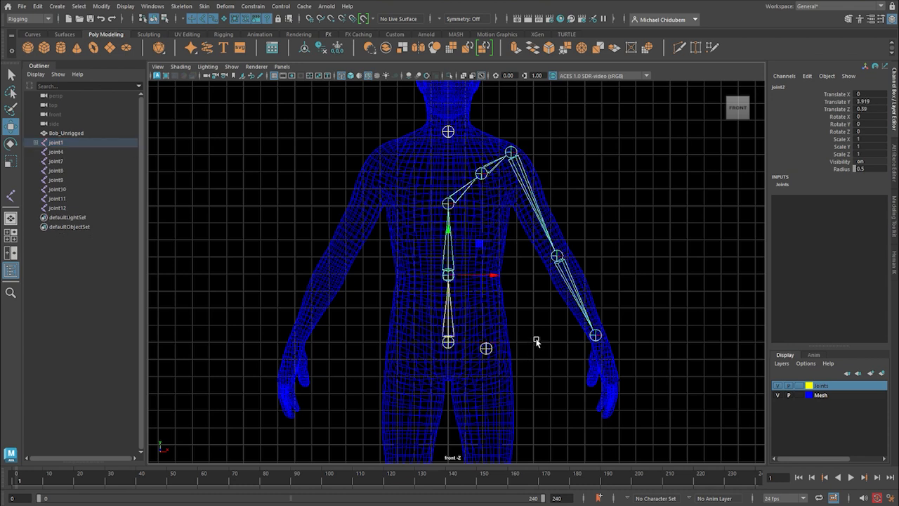
{"action": "left_click", "coordinate": [486, 353]}
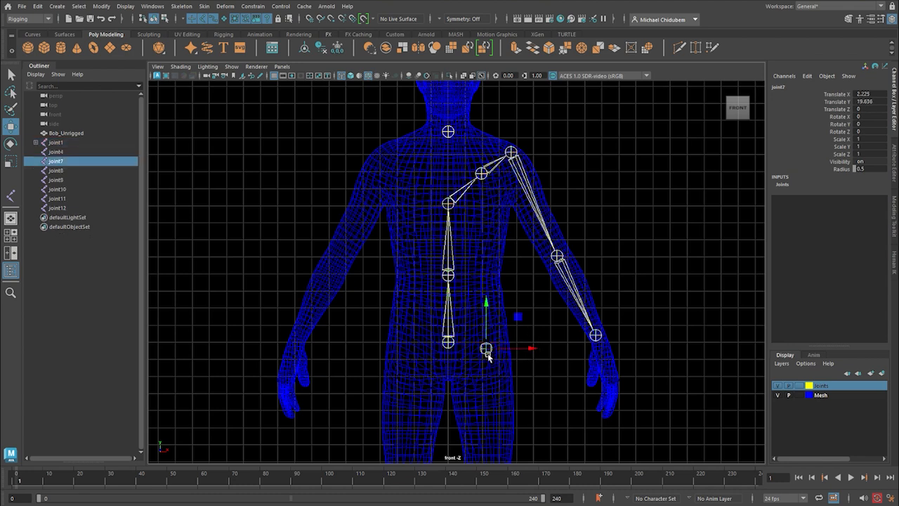
{"action": "left_click", "coordinate": [449, 345], "text": "shift"}
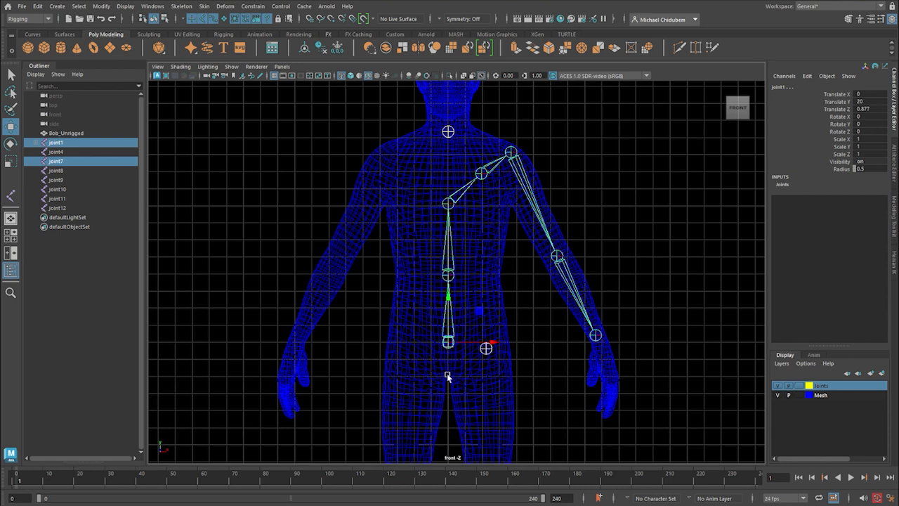
{"action": "key", "text": "p"}
Parent the knee joint to the hip joint in the front view.
{"action": "scroll", "coordinate": [506, 366], "scroll_direction": "down", "scroll_amount": 3}
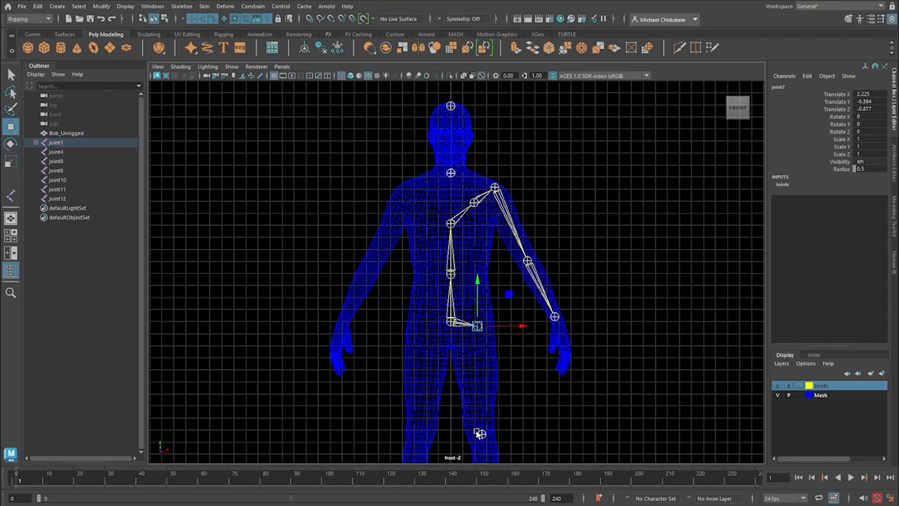
{"action": "left_click", "coordinate": [482, 435]}
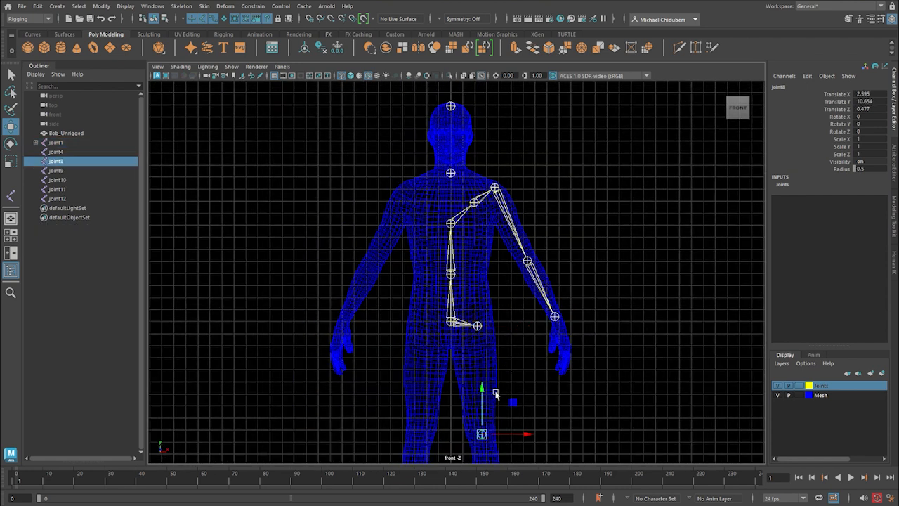
{"action": "left_click", "coordinate": [477, 327], "text": "shift"}
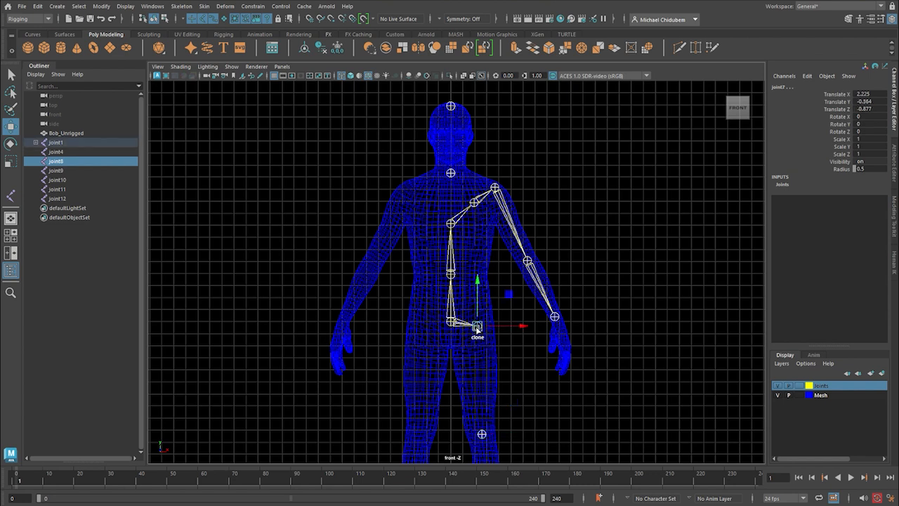
{"action": "key", "text": "p"}
Parent the ankle joint to the knee joint.
{"action": "scroll", "coordinate": [539, 373], "scroll_direction": "down", "scroll_amount": 4}
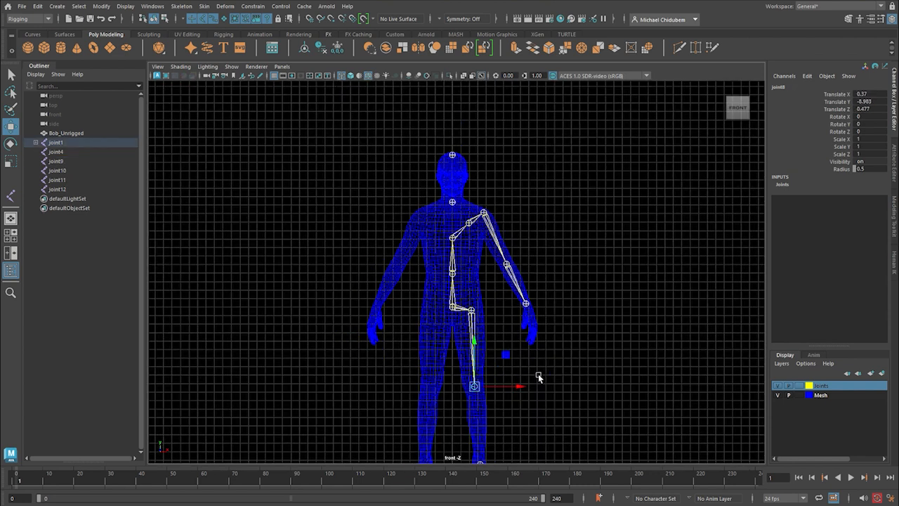
{"action": "middle_click_drag", "start_coordinate": [542, 389], "coordinate": [533, 274], "text": "alt"}
{"action": "scroll", "coordinate": [491, 313], "scroll_direction": "up", "scroll_amount": 3}
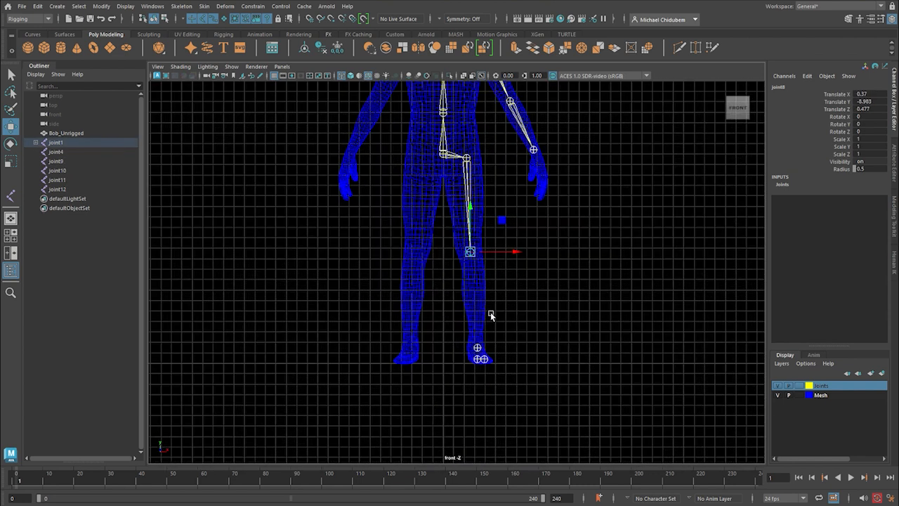
{"action": "left_click", "coordinate": [478, 349]}
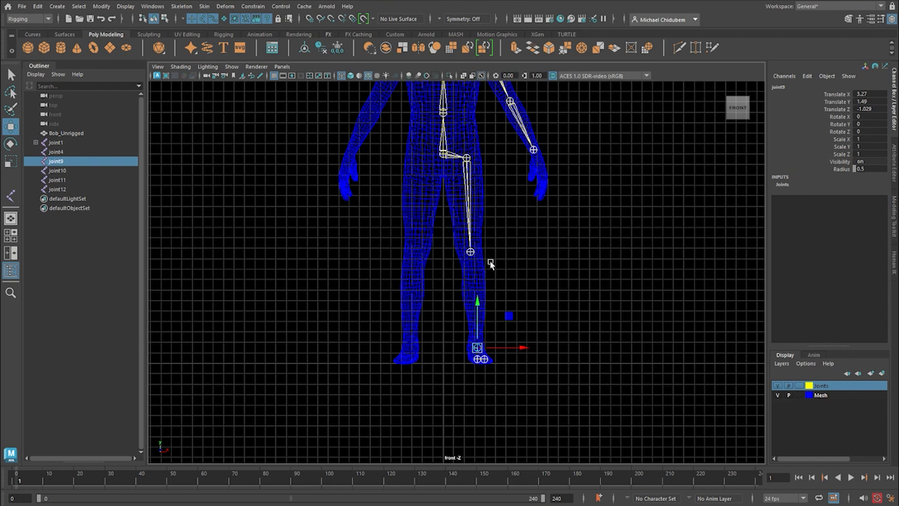
{"action": "left_click", "coordinate": [470, 252], "text": "shift"}
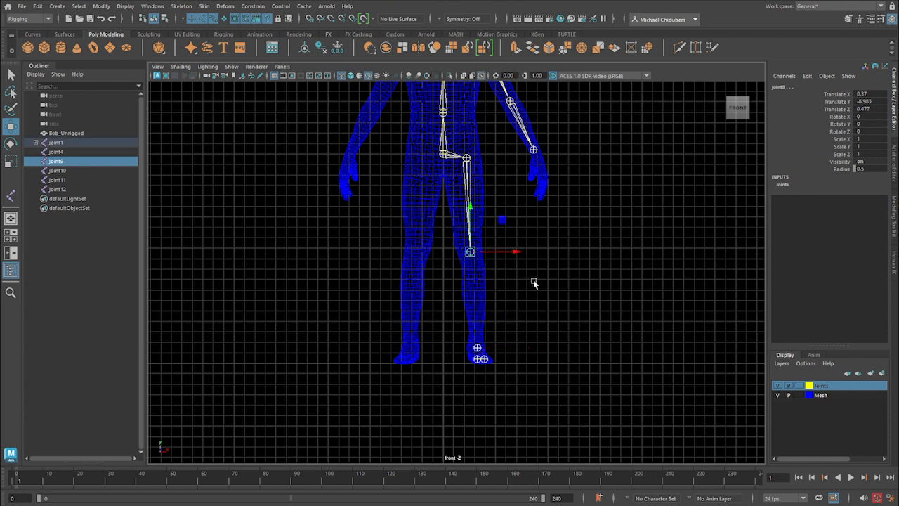
{"action": "key", "text": "p"}
Parent the ball-of-foot joint to the ankle joint in the side view.
{"action": "key", "text": "space"}
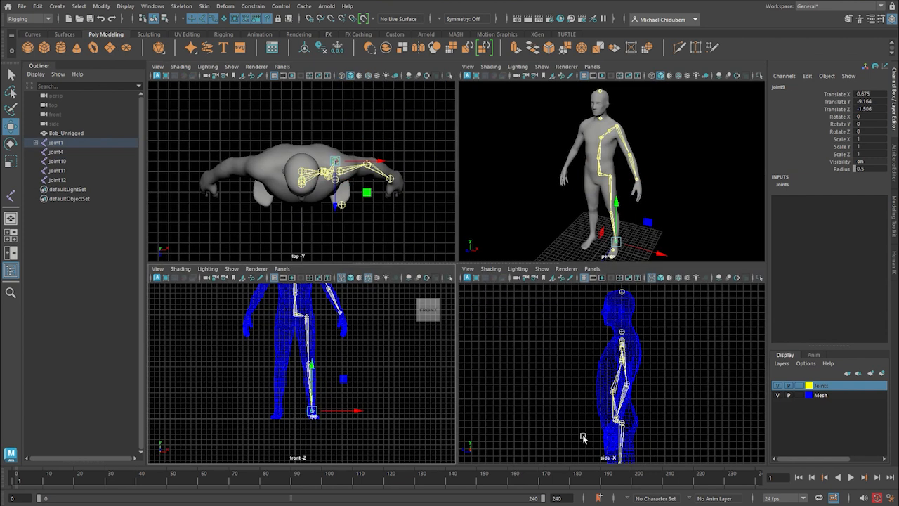
{"action": "key", "text": "space"}
{"action": "scroll", "coordinate": [517, 433], "scroll_direction": "down", "scroll_amount": 3}
{"action": "scroll", "coordinate": [501, 418], "scroll_direction": "down", "scroll_amount": 1}
{"action": "scroll", "coordinate": [500, 418], "scroll_direction": "up", "scroll_amount": 6}
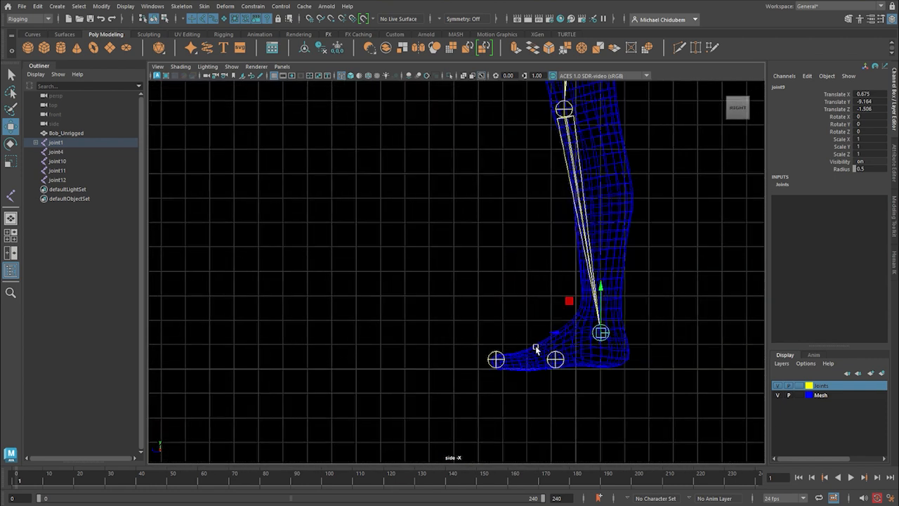
{"action": "left_click", "coordinate": [554, 359]}
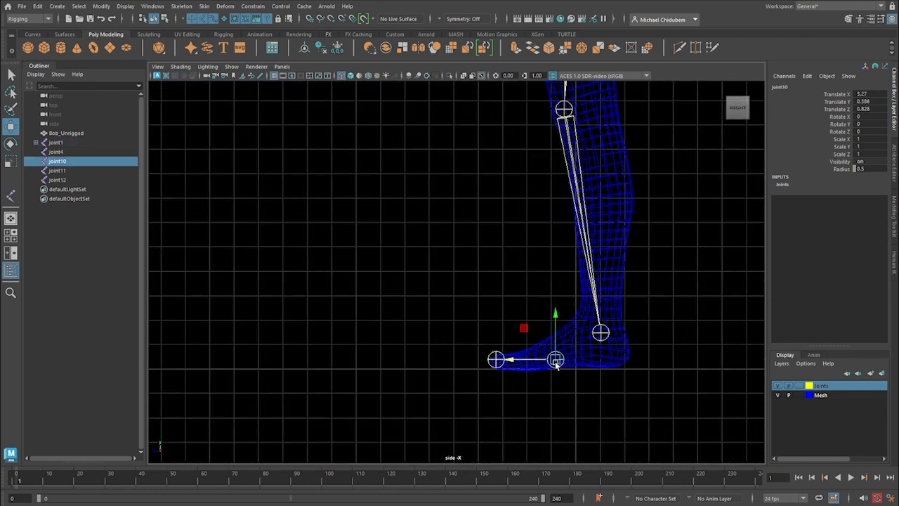
{"action": "left_click", "coordinate": [601, 334]}
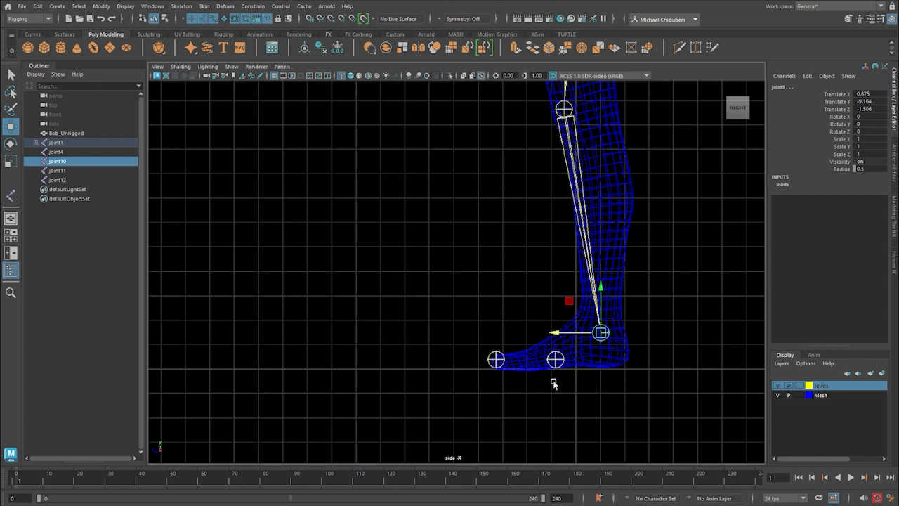
{"action": "key", "text": "p"}
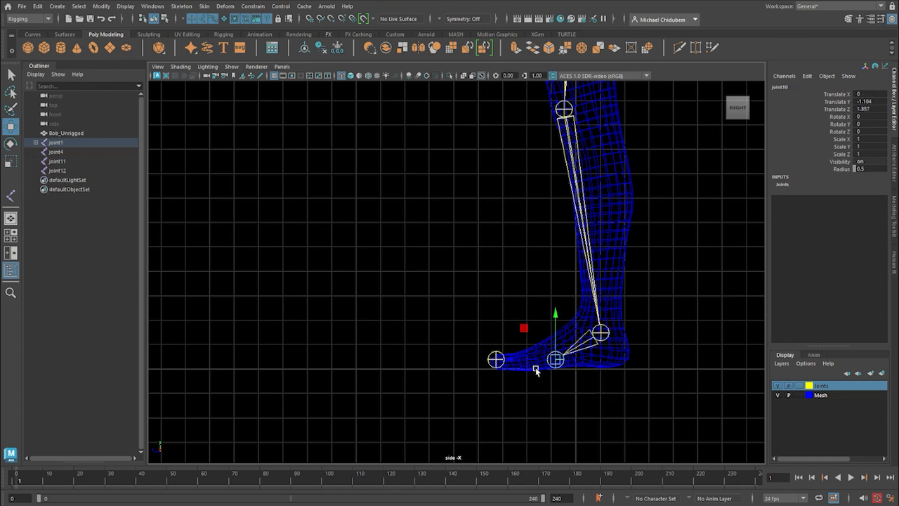
Parent the toe joint to the ball-of-foot joint in the side view.
{"action": "left_click", "coordinate": [498, 363]}
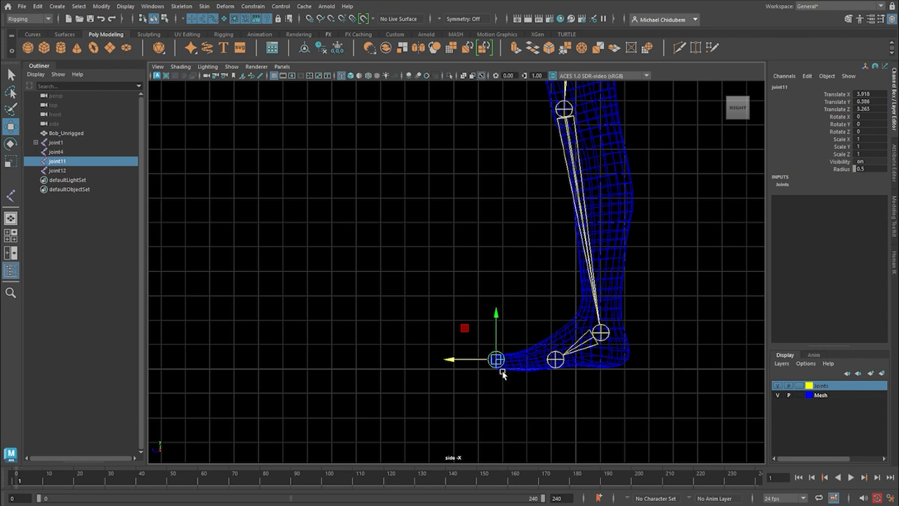
{"action": "left_click", "coordinate": [555, 361], "text": "shift"}
{"action": "key", "text": "p"}
Parent the joint at the top of the head to the neck joint in the front view.
{"action": "key", "text": "space"}
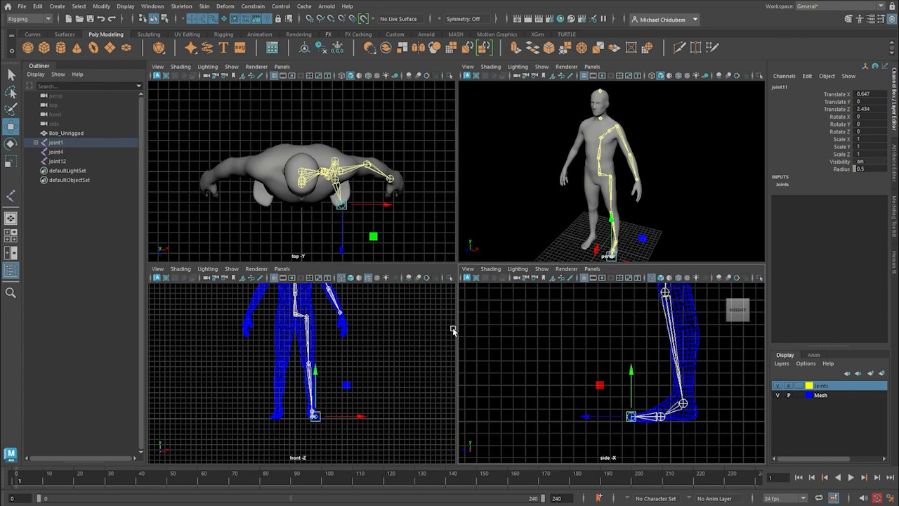
{"action": "key", "text": "space"}
{"action": "scroll", "coordinate": [592, 333], "scroll_direction": "down", "scroll_amount": 3}
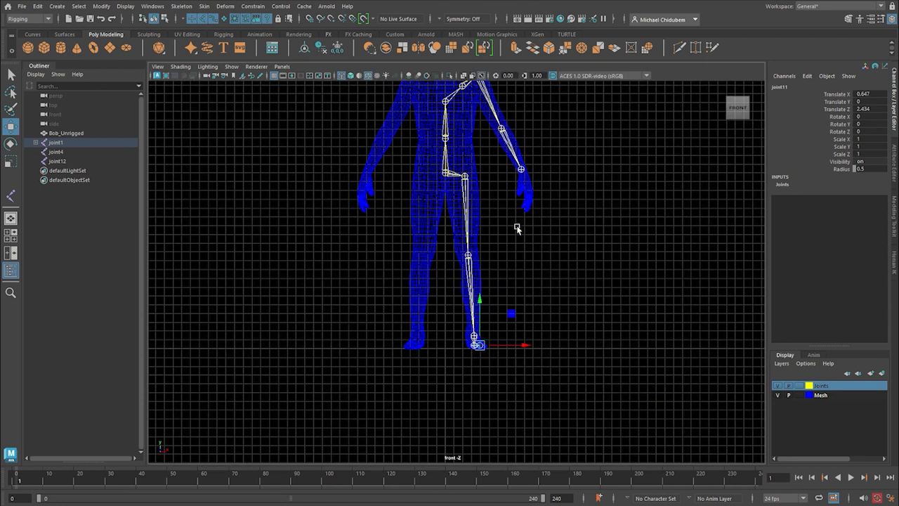
{"action": "middle_click_drag", "start_coordinate": [543, 210], "coordinate": [542, 363], "text": "alt"}
{"action": "scroll", "coordinate": [541, 256], "scroll_direction": "up", "scroll_amount": 3}
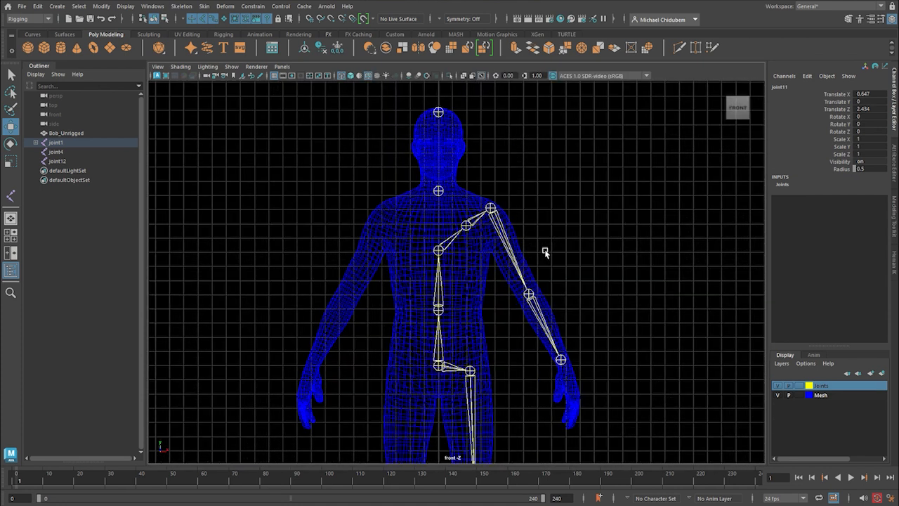
{"action": "left_click", "coordinate": [438, 112]}
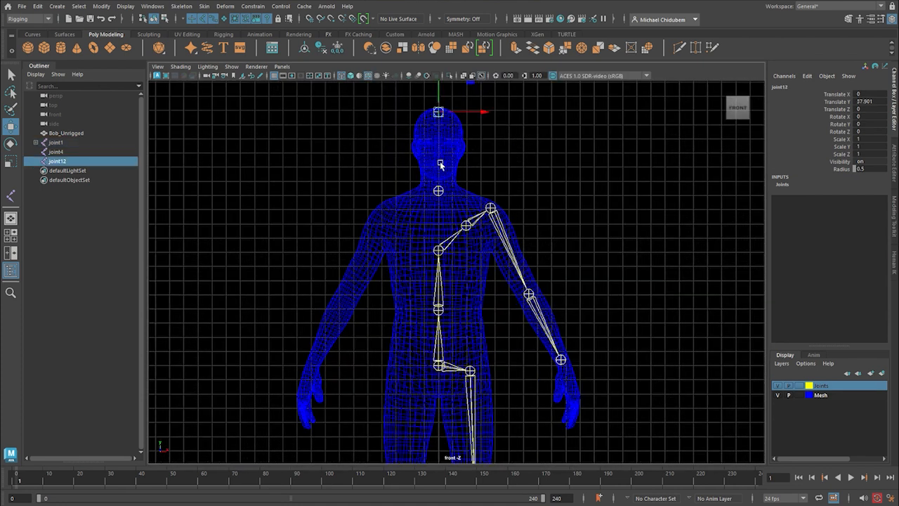
{"action": "left_click", "coordinate": [439, 191], "text": "shift"}
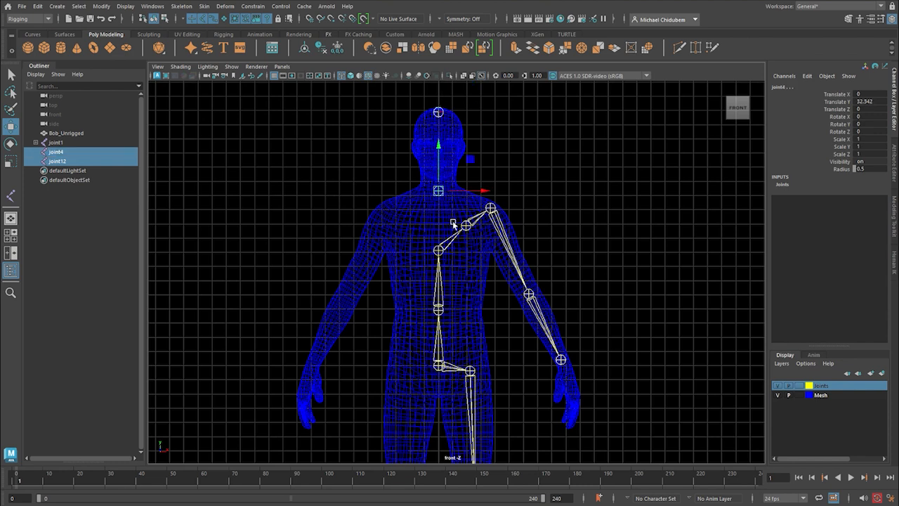
{"action": "key", "text": "p"}
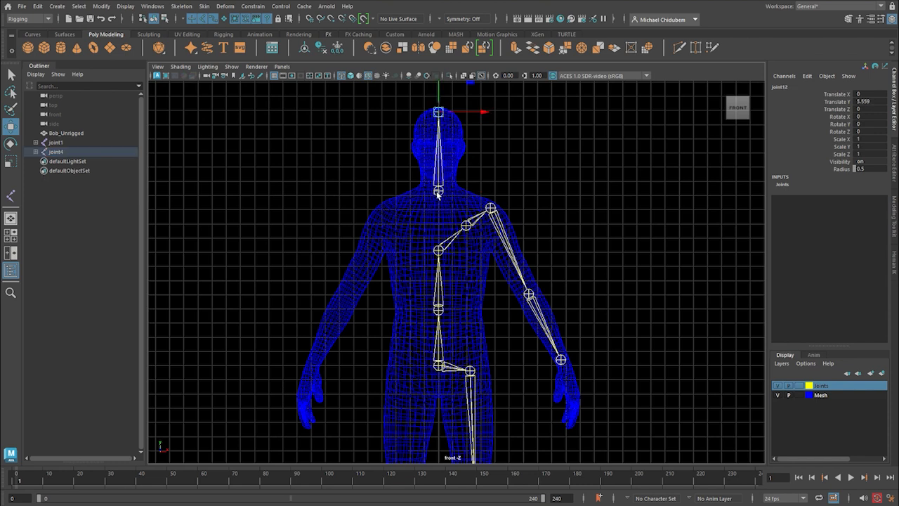
Parent the neck joint to the chest joint, connecting the head chain to the spine, and clear the selection.
{"action": "left_click", "coordinate": [439, 194]}
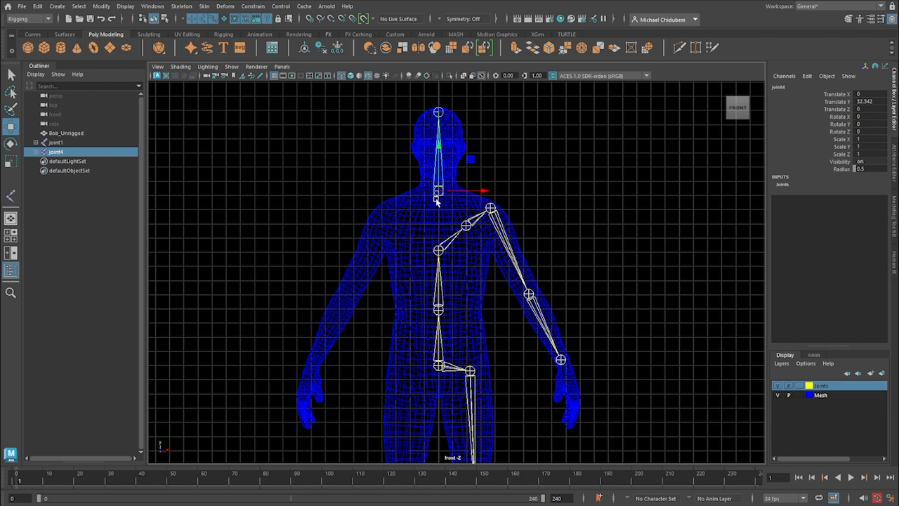
{"action": "left_click", "coordinate": [438, 251], "text": "shift"}
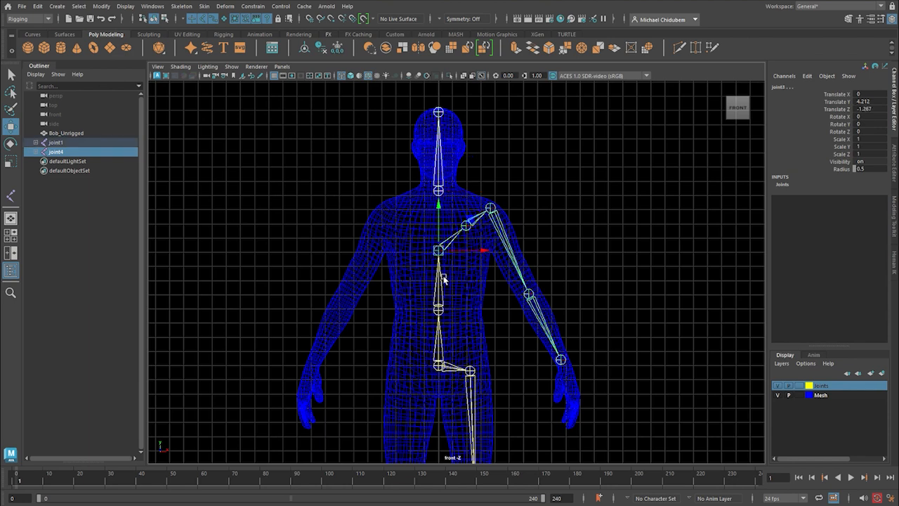
{"action": "key", "text": "p"}
{"action": "left_click", "coordinate": [562, 217]}
{"action": "scroll", "coordinate": [576, 219], "scroll_direction": "down", "scroll_amount": 2}
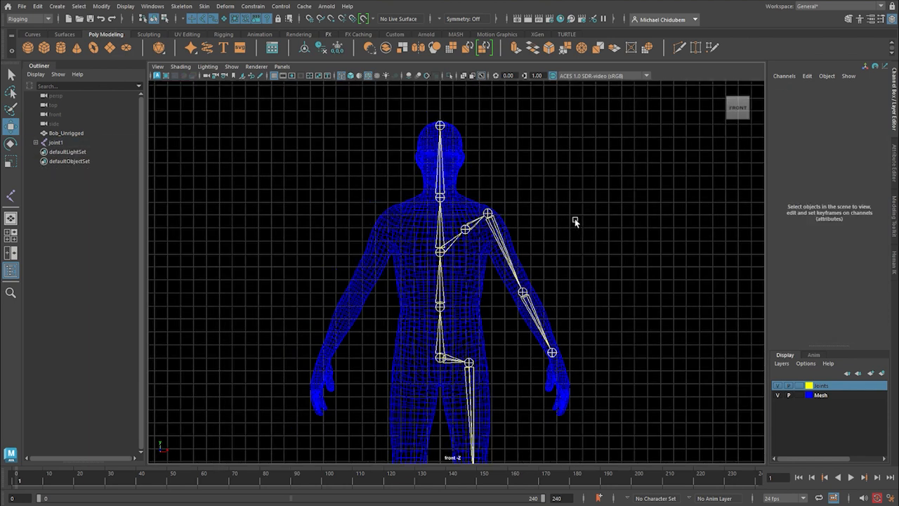
Rename the joint at the top of the head as Head.
{"action": "left_click", "coordinate": [441, 138]}
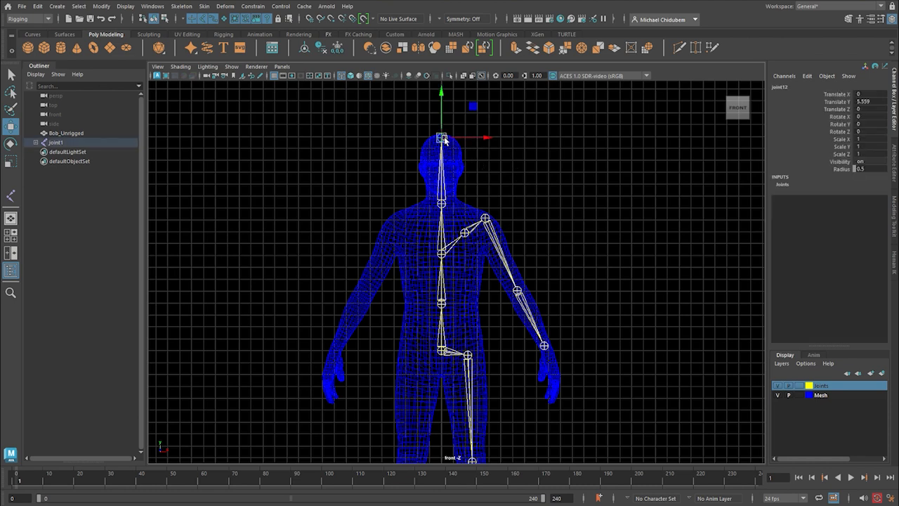
{"action": "double_click", "coordinate": [781, 86]}
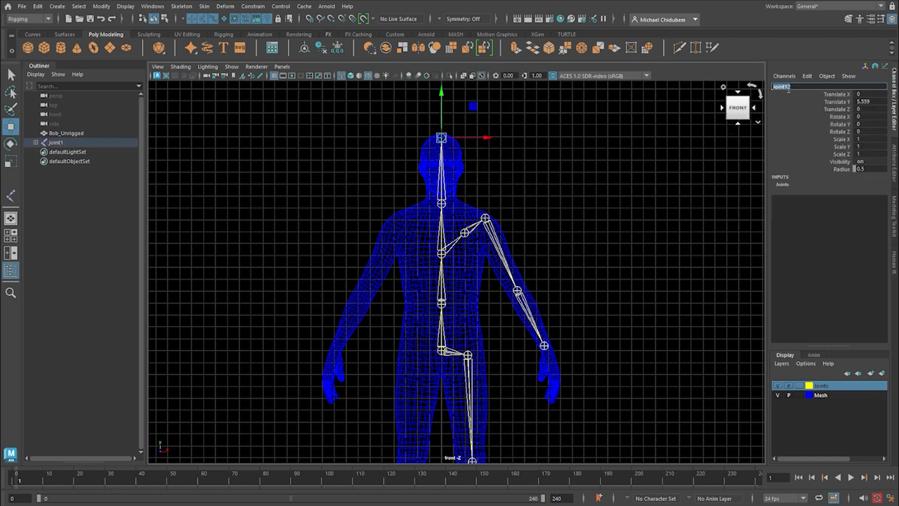
{"action": "type", "text": "Head"}
{"action": "key", "text": "Return"}
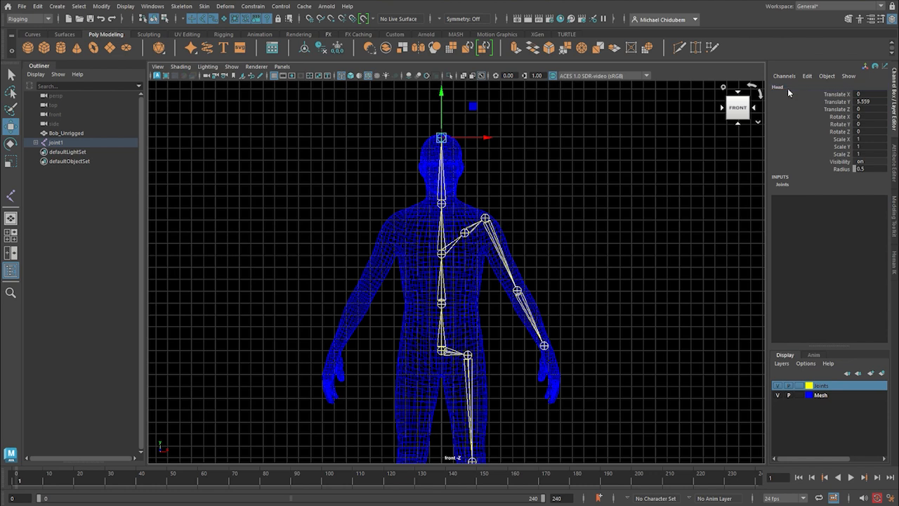
Rename the joint directly below Head, at the base of the neck, as Neck.
{"action": "key", "text": "Up"}
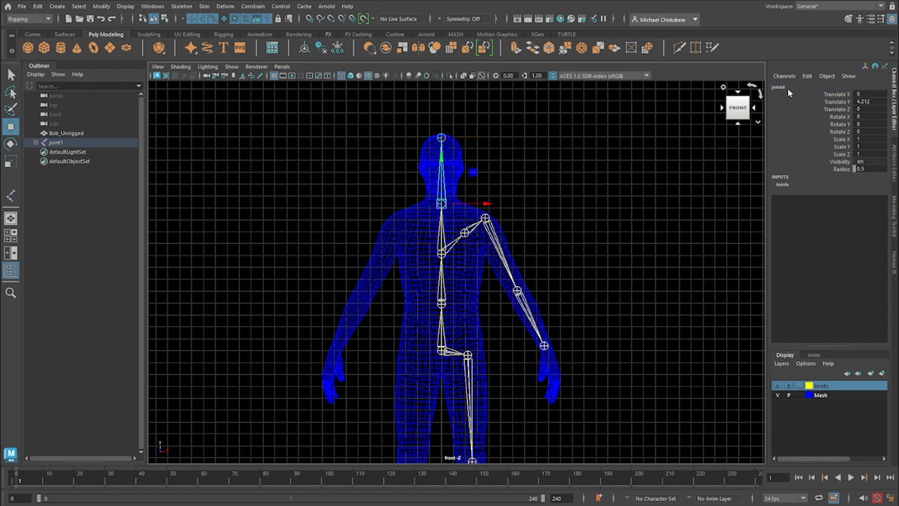
{"action": "key", "text": "Down"}
{"action": "key", "text": "Up"}
{"action": "double_click", "coordinate": [781, 86]}
{"action": "type", "text": "Neck"}
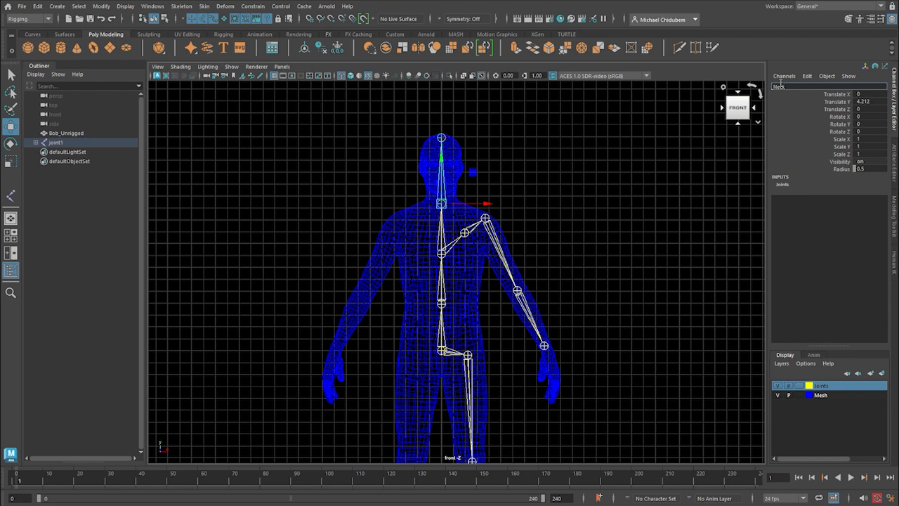
{"action": "key", "text": "Return"}
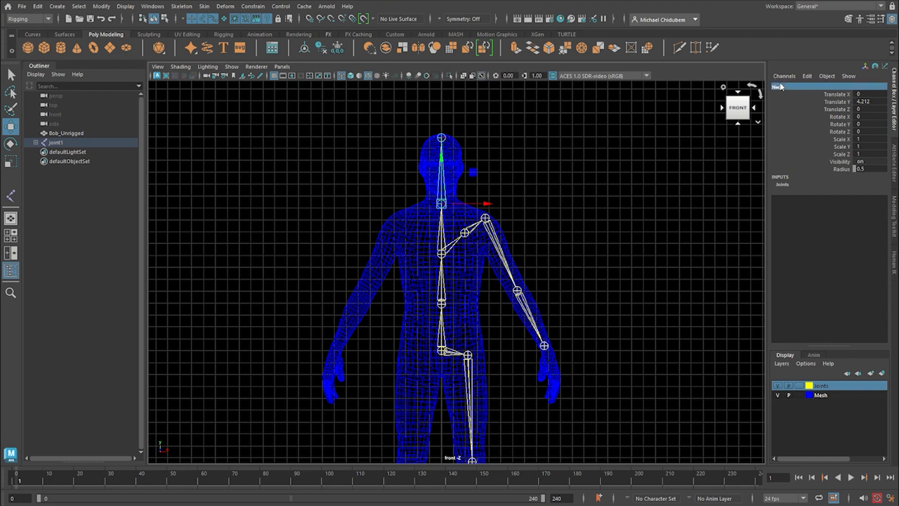
Rename the upper spine joint where the arm chain branches off as Chest.
{"action": "key", "text": "Down"}
{"action": "key", "text": "Up"}
{"action": "key", "text": "Up"}
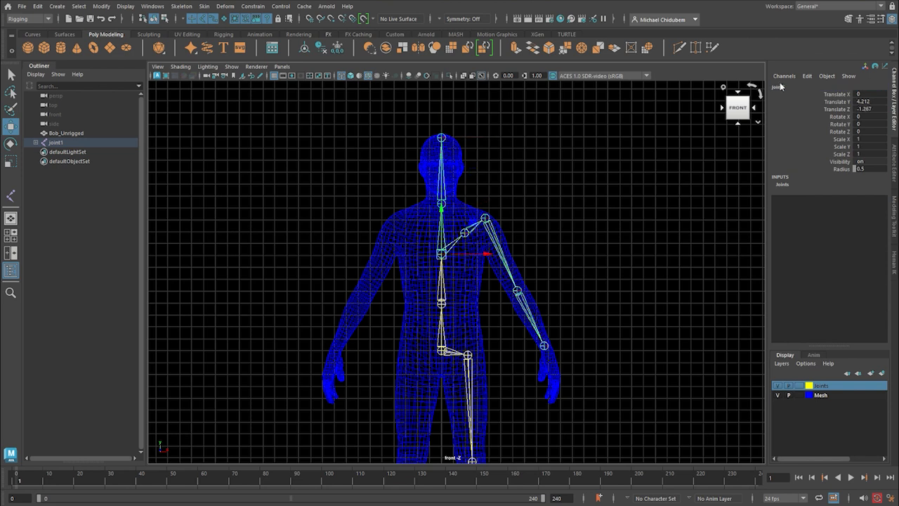
{"action": "left_click", "coordinate": [785, 85]}
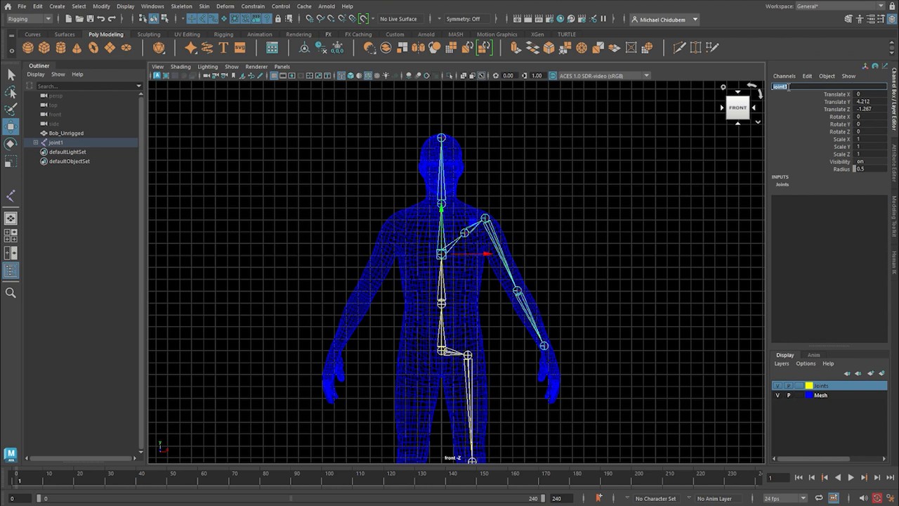
{"action": "type", "text": "d"}
{"action": "key", "text": "Return"}
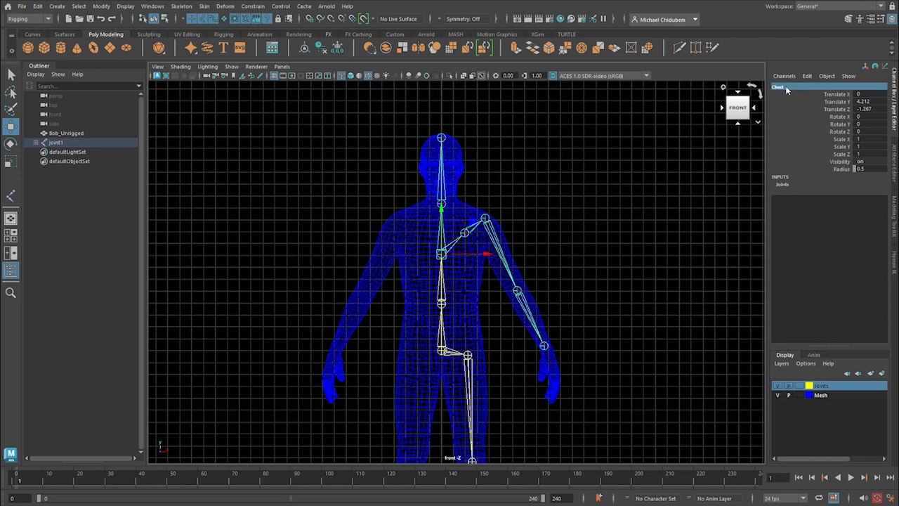
Rename the mid-spine joint below Chest as Spine1.
{"action": "key", "text": "Up"}
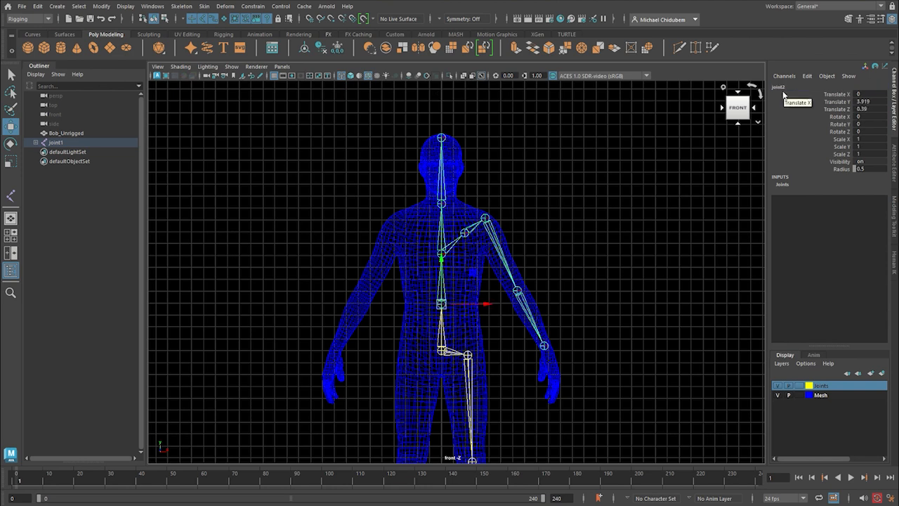
{"action": "double_click", "coordinate": [781, 87]}
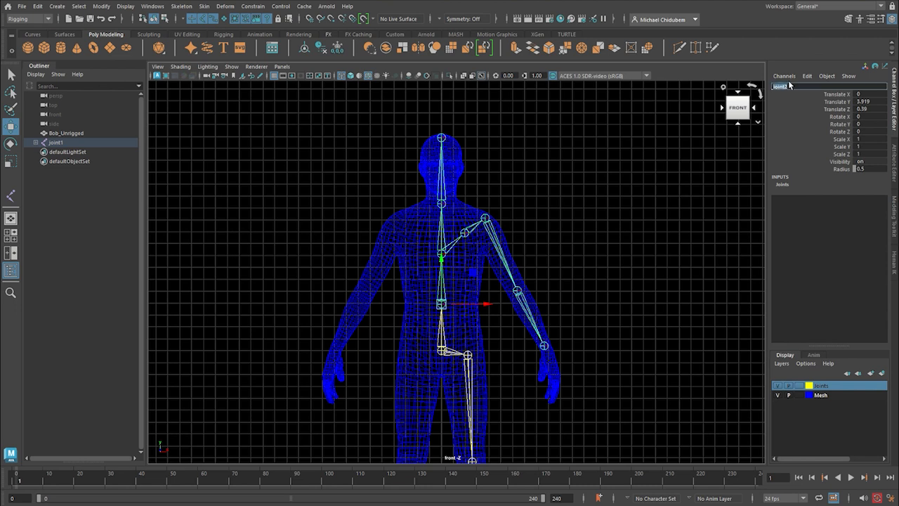
{"action": "type", "text": "Spine1"}
{"action": "key", "text": "Return"}
Rename the root joint at the base of the spine as Pelvis.
{"action": "key", "text": "Up"}
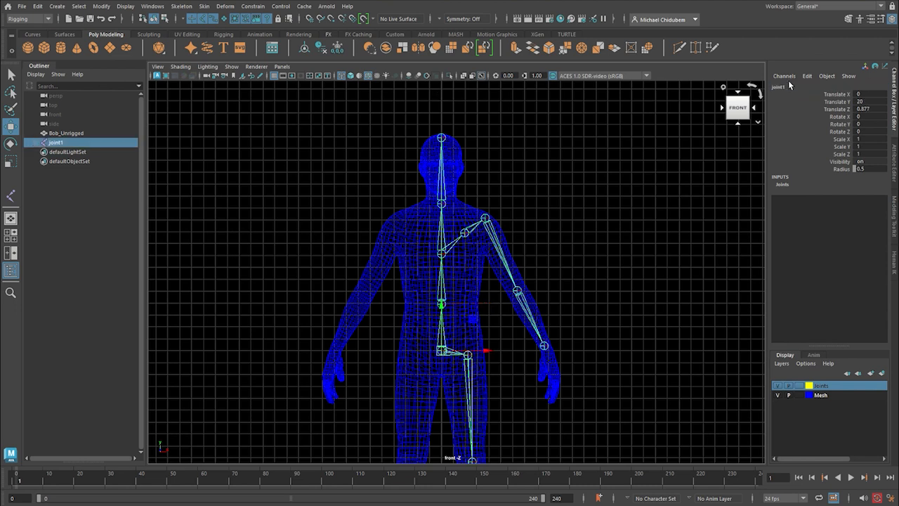
{"action": "double_click", "coordinate": [780, 85]}
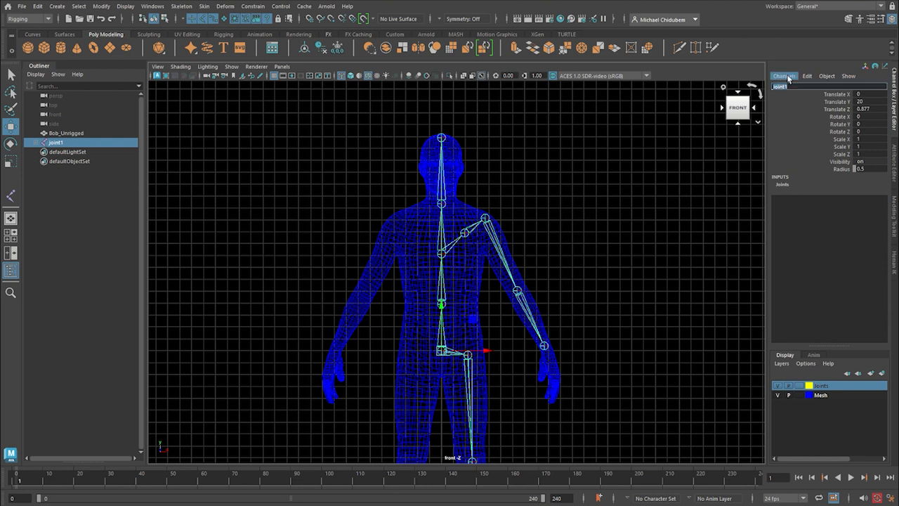
{"action": "key", "text": "Caps_Lock"}
{"action": "type", "text": "CH"}
{"action": "key", "text": "Caps_Lock"}
{"action": "type", "text": "Pelvis"}
{"action": "key", "text": "Return"}
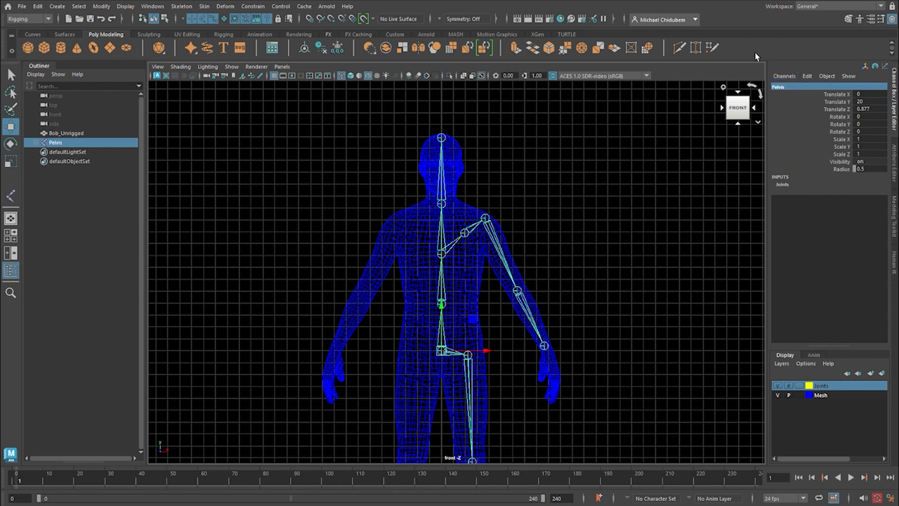
{"action": "left_click", "coordinate": [628, 307]}
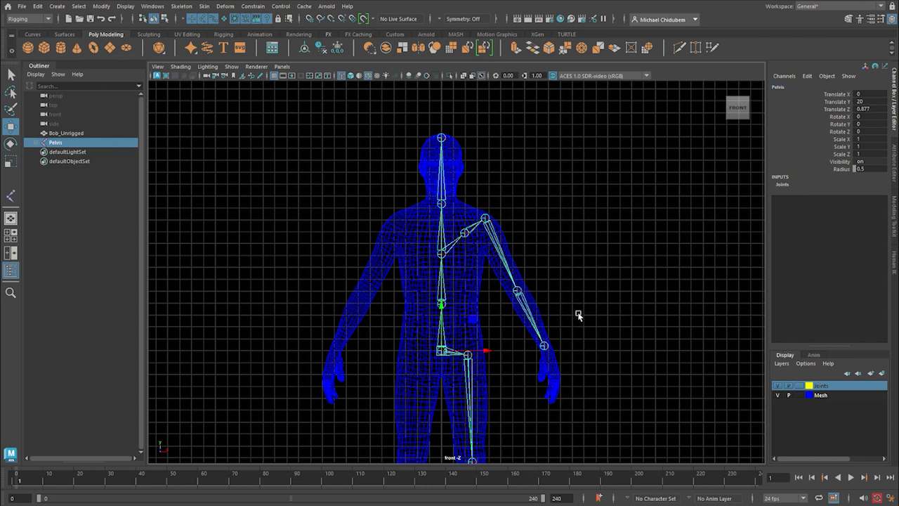
Rename the hip joint beside the pelvis as L_Hip.
{"action": "left_click", "coordinate": [469, 355]}
{"action": "left_click", "coordinate": [788, 86]}
{"action": "key", "text": "Caps_Lock"}
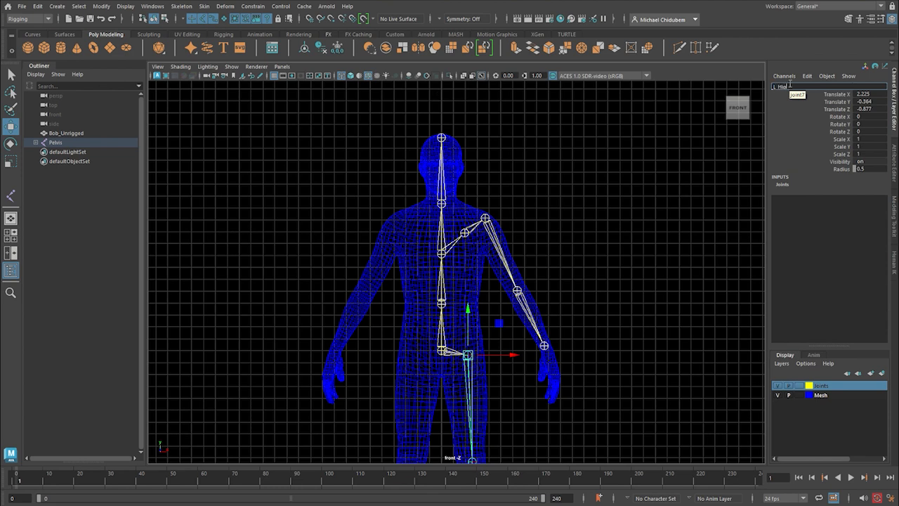
{"action": "key", "text": "Return"}
Rename the knee joint below the hip as L_Knee.
{"action": "key", "text": "Up"}
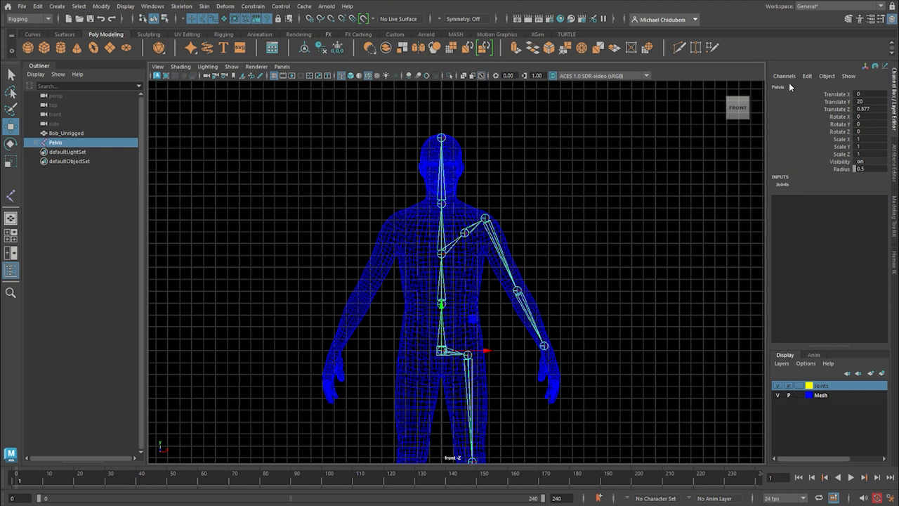
{"action": "scroll", "coordinate": [514, 399], "scroll_direction": "down", "scroll_amount": 3}
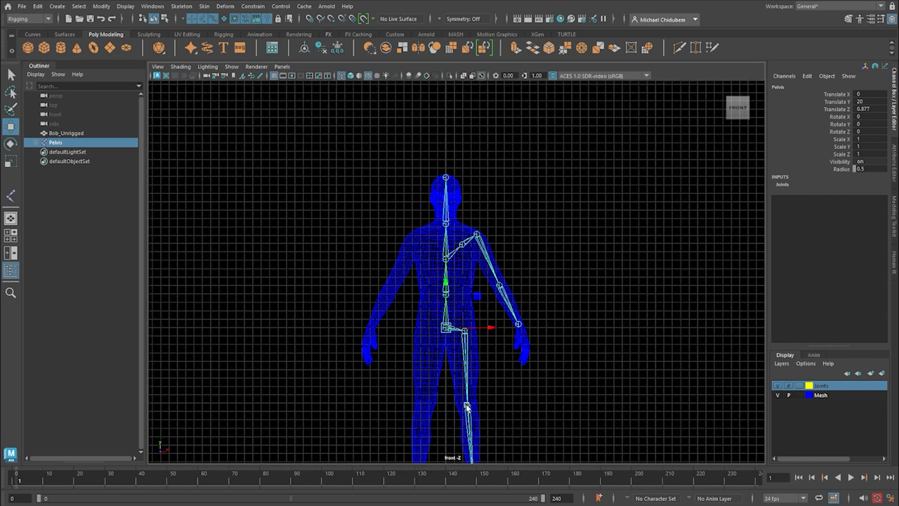
{"action": "left_click", "coordinate": [467, 406]}
{"action": "double_click", "coordinate": [791, 85]}
{"action": "key", "text": "Caps_Lock"}
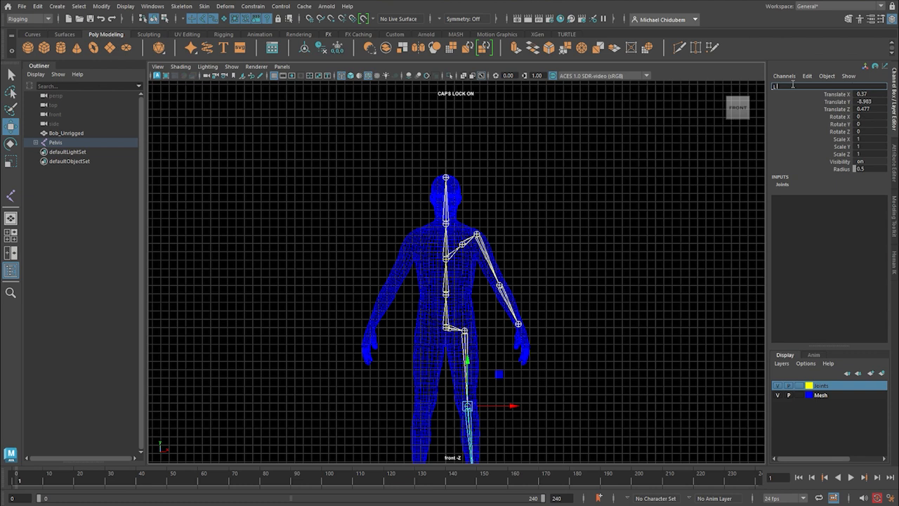
{"action": "type", "text": "L_K"}
{"action": "key", "text": "Caps_Lock"}
{"action": "type", "text": "nee"}
{"action": "key", "text": "Return"}
Rename the ankle joint below the knee as L_Ankle.
{"action": "key", "text": "Down"}
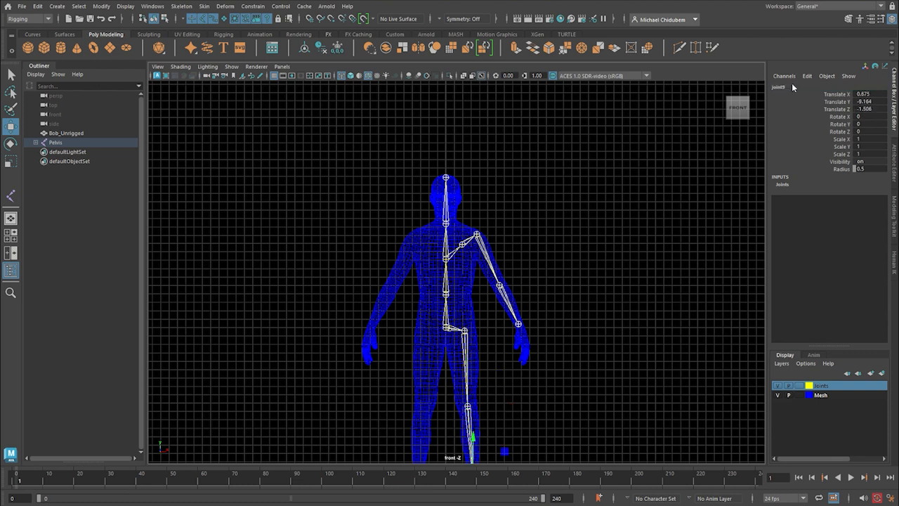
{"action": "key", "text": "f"}
{"action": "scroll", "coordinate": [520, 337], "scroll_direction": "down", "scroll_amount": 5}
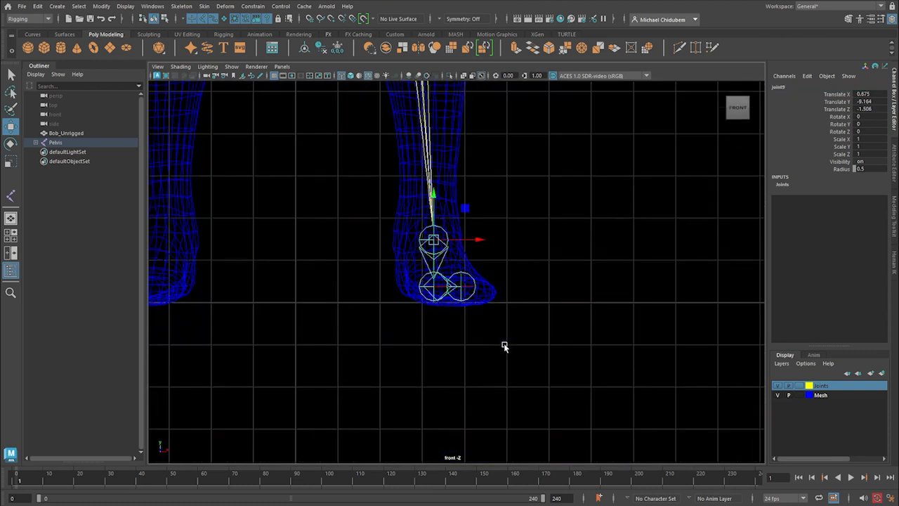
{"action": "double_click", "coordinate": [791, 86]}
{"action": "key", "text": "Caps_Lock"}
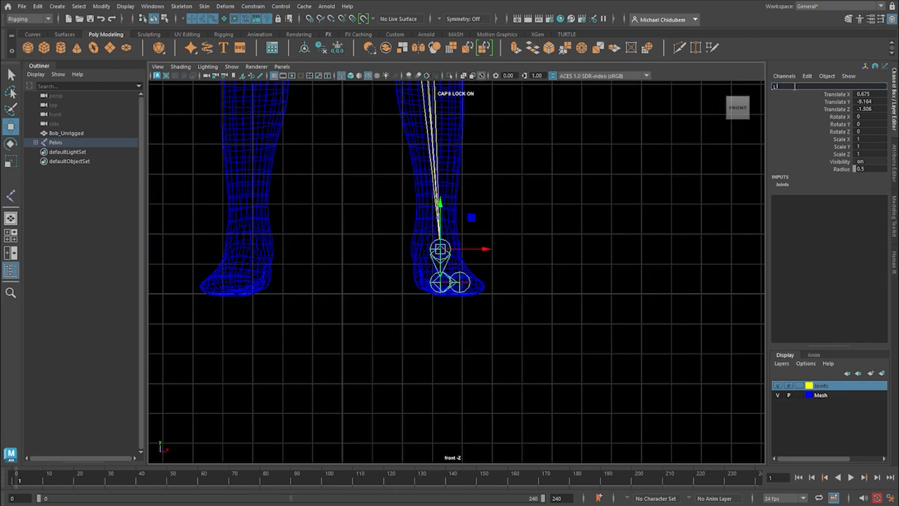
{"action": "key", "text": "Caps_Lock"}
{"action": "type", "text": "nkle"}
{"action": "key", "text": "Return"}
Rename the joint at the ball of the foot, below the ankle, as L_Foot_ball.
{"action": "key", "text": "space"}
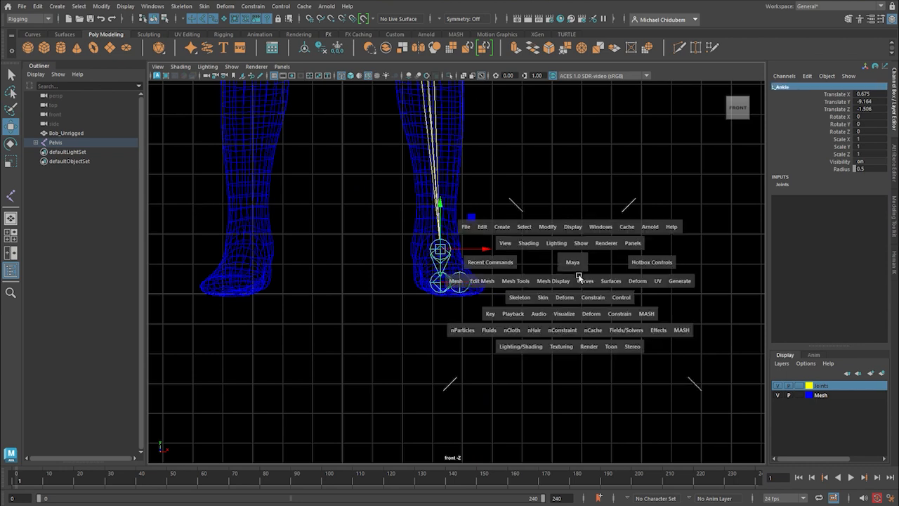
{"action": "key", "text": "space"}
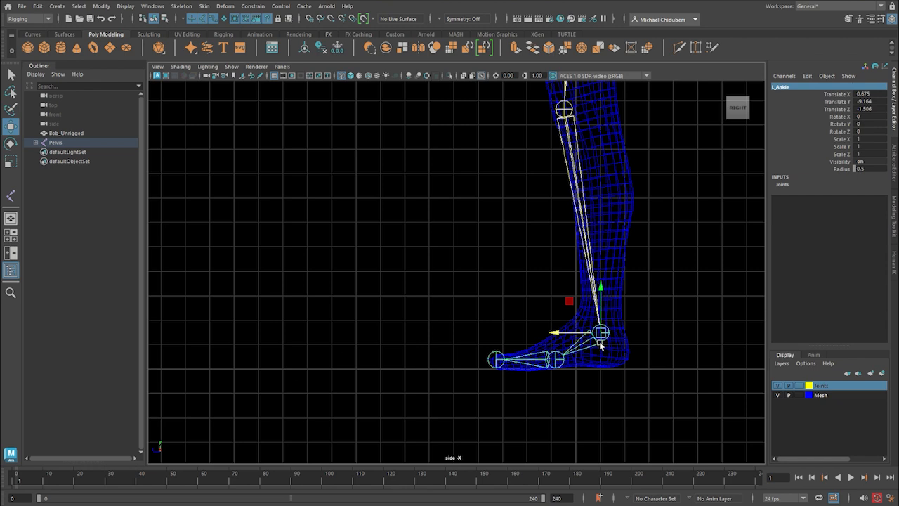
{"action": "key", "text": "Down"}
{"action": "left_click", "coordinate": [798, 85]}
{"action": "key", "text": "Caps_Lock"}
{"action": "type", "text": "L_Foot_ball"}
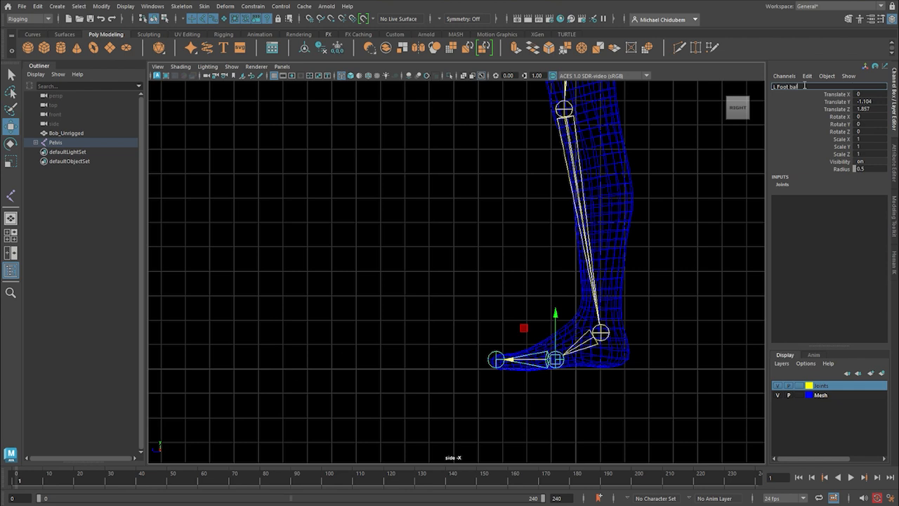
{"action": "key", "text": "Return"}
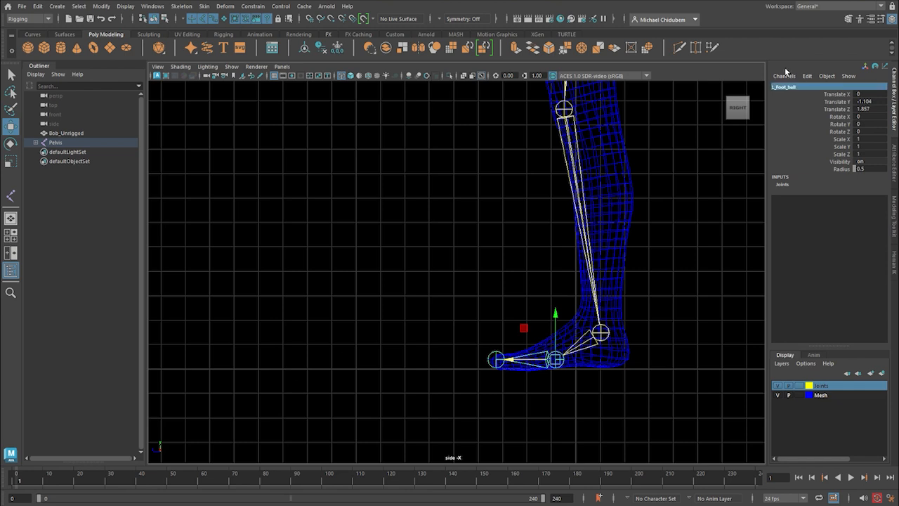
Rename the end joint at the toes as L_Foot_tip.
{"action": "key", "text": "Up"}
{"action": "key", "text": "Down"}
{"action": "key", "text": "Down"}
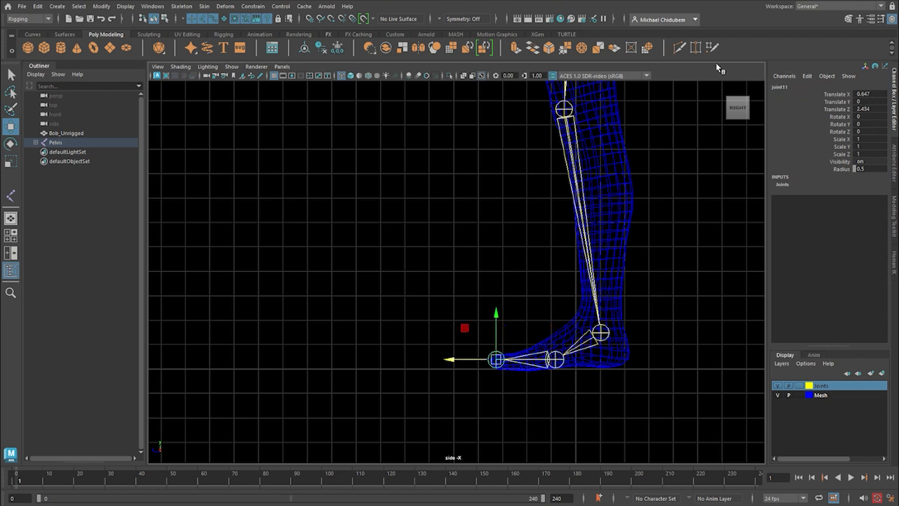
{"action": "left_click", "coordinate": [792, 84]}
{"action": "key", "text": "Caps_Lock"}
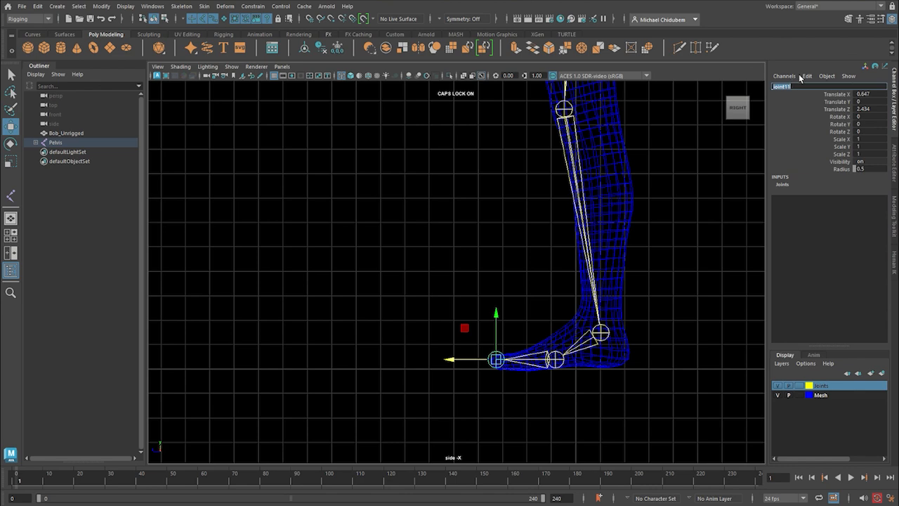
{"action": "type", "text": "L_Foot_tip"}
{"action": "key", "text": "Return"}
{"action": "left_click", "coordinate": [670, 199]}
Examine the joint chain against the character's body in the perspective view, from the front and the side.
{"action": "key", "text": "space"}
{"action": "key", "text": "space"}
{"action": "left_click_drag", "start_coordinate": [569, 312], "coordinate": [661, 302], "text": "alt"}
{"action": "scroll", "coordinate": [542, 290], "scroll_direction": "up", "scroll_amount": 5}
{"action": "middle_click_drag", "start_coordinate": [588, 244], "coordinate": [596, 303], "text": "alt"}
{"action": "left_click_drag", "start_coordinate": [619, 303], "coordinate": [586, 302], "text": "alt"}
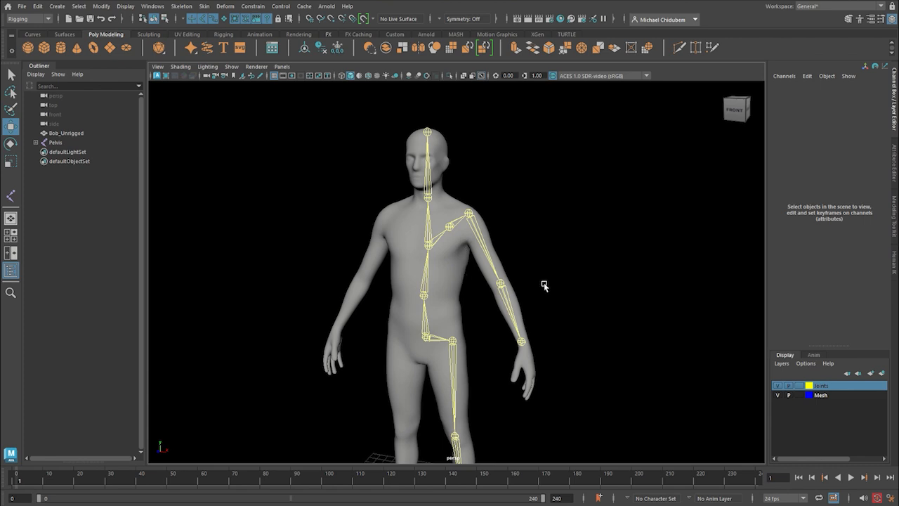
{"action": "scroll", "coordinate": [542, 287], "scroll_direction": "down", "scroll_amount": 3}
{"action": "left_click_drag", "start_coordinate": [597, 344], "coordinate": [557, 335], "text": "alt"}
{"action": "scroll", "coordinate": [503, 328], "scroll_direction": "up", "scroll_amount": 3}
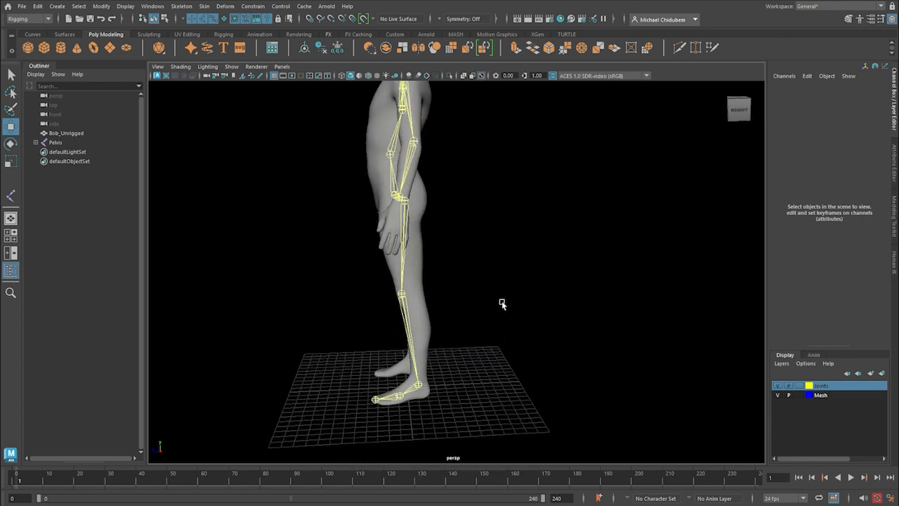
{"action": "scroll", "coordinate": [484, 303], "scroll_direction": "down", "scroll_amount": 2}
{"action": "left_click_drag", "start_coordinate": [478, 317], "coordinate": [428, 218], "text": "alt"}
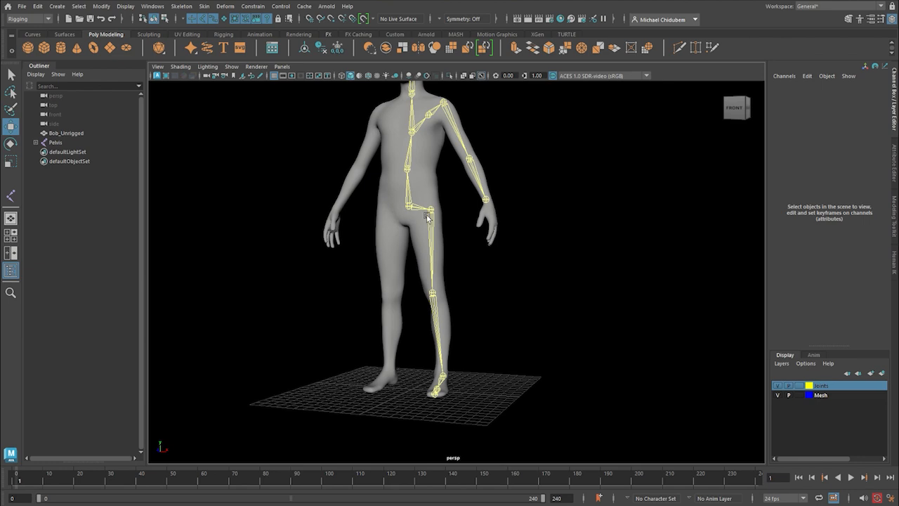
Test bending the leg by rotating the L_Hip and L_Knee joints, and undo the rotations.
{"action": "left_click", "coordinate": [434, 253]}
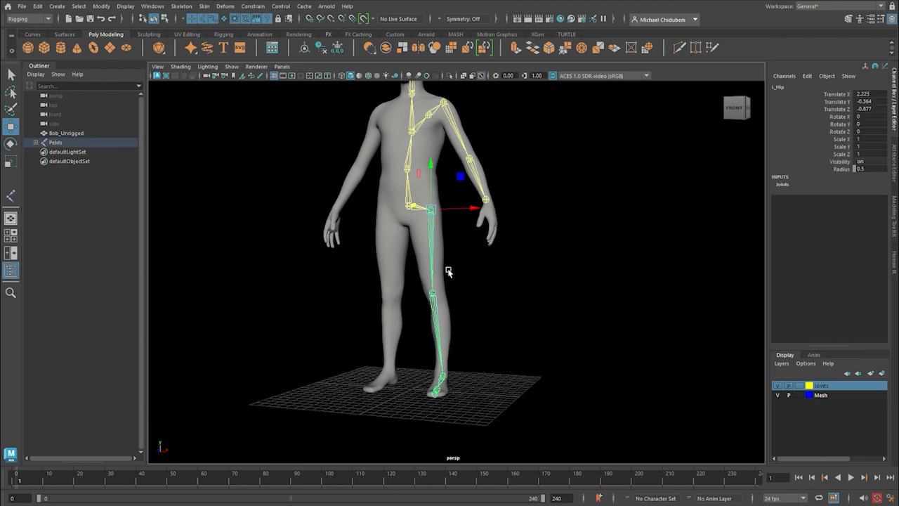
{"action": "left_click_drag", "start_coordinate": [574, 299], "coordinate": [521, 301], "text": "alt"}
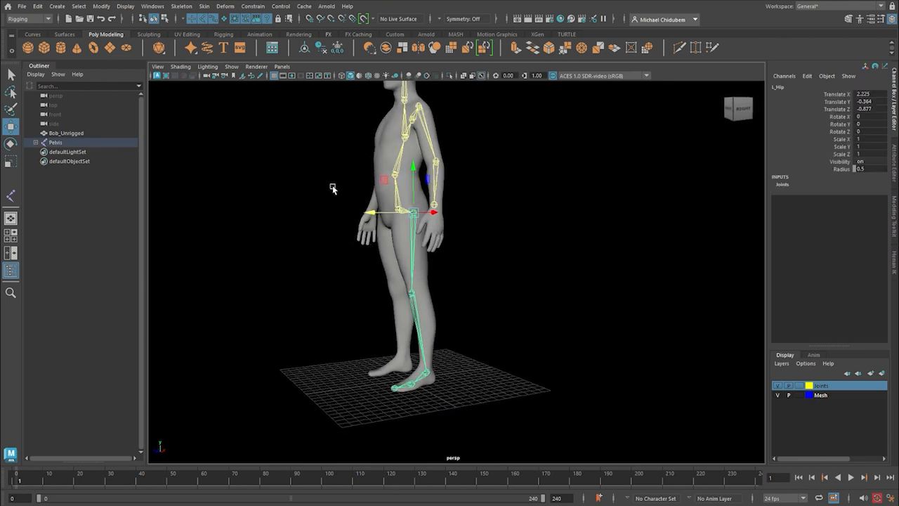
{"action": "key", "text": "e"}
{"action": "left_click_drag", "start_coordinate": [374, 210], "coordinate": [388, 149]}
{"action": "left_click", "coordinate": [334, 275]}
{"action": "left_click_drag", "start_coordinate": [313, 249], "coordinate": [331, 288]}
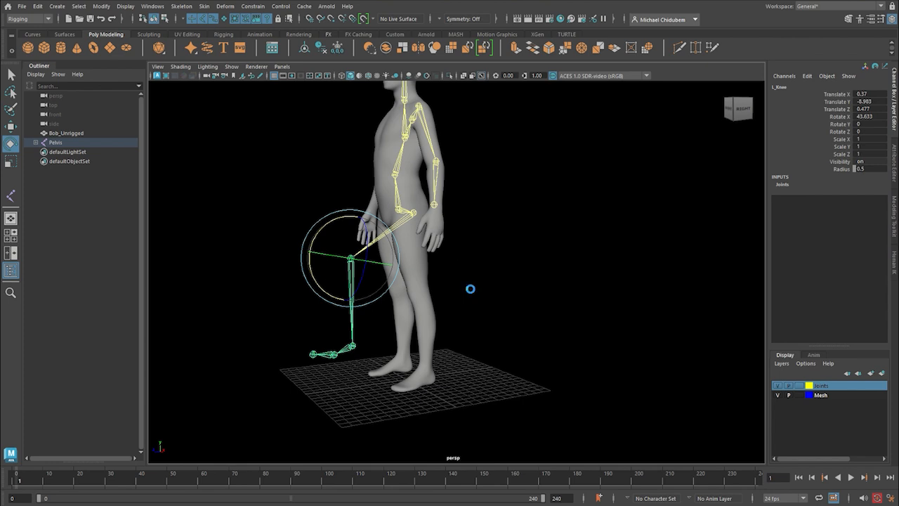
{"action": "key", "text": "ctrl+z"}
{"action": "key", "text": "ctrl+z"}
{"action": "key", "text": "ctrl+z"}
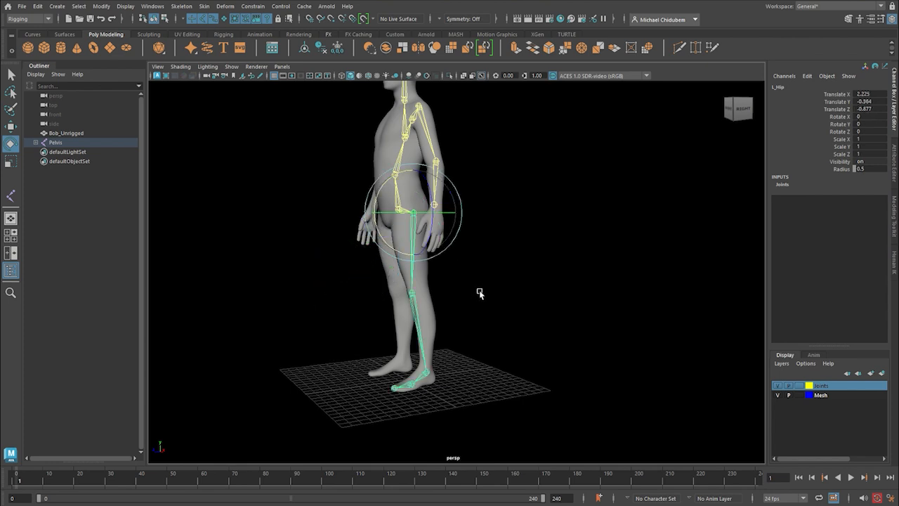
{"action": "left_click", "coordinate": [492, 302]}
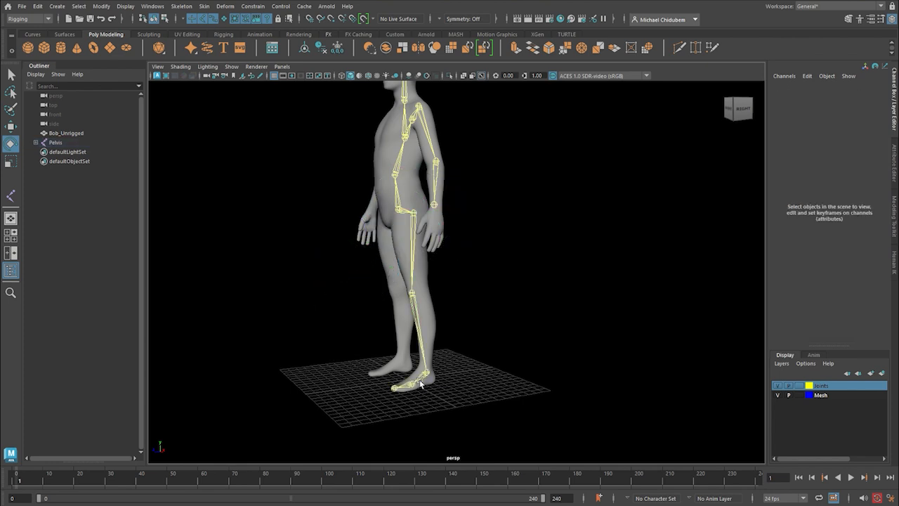
{"action": "left_click", "coordinate": [390, 390]}
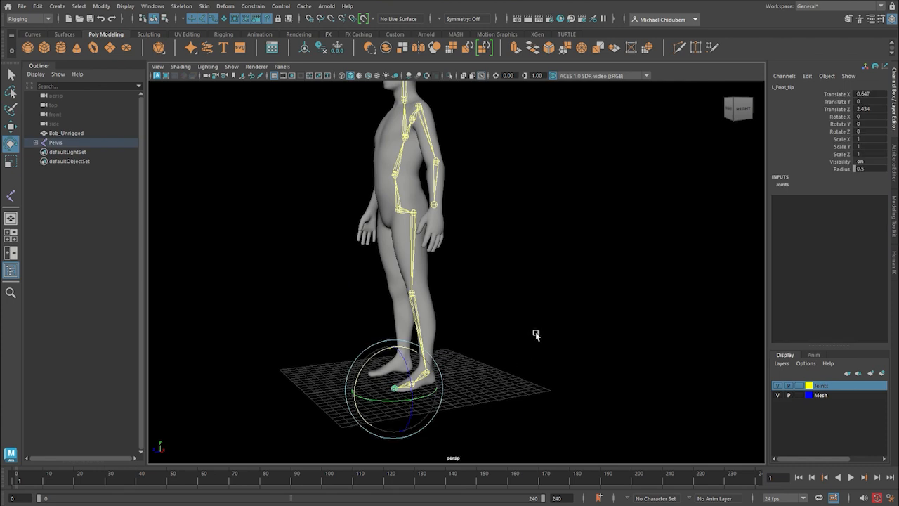
{"action": "left_click_drag", "start_coordinate": [542, 327], "coordinate": [585, 311], "text": "alt"}
{"action": "left_click", "coordinate": [569, 303]}
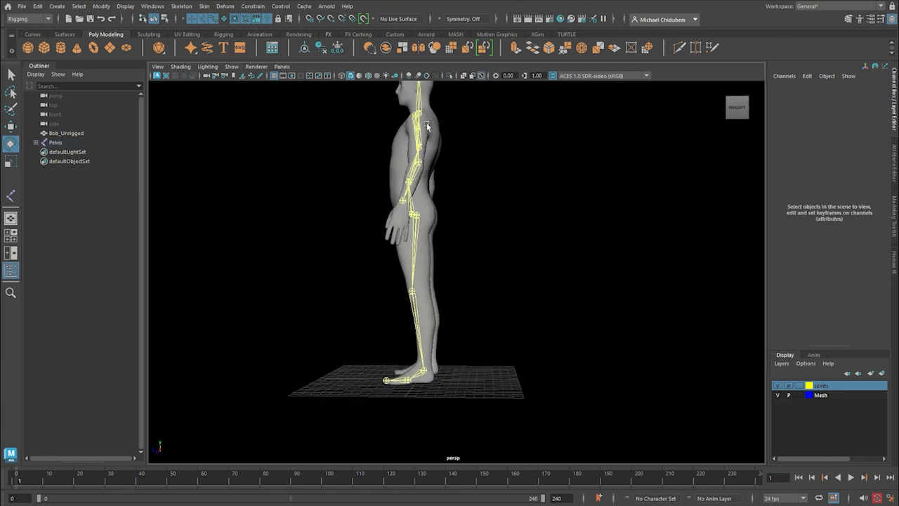
Set up the IK Handle tool with the Rotate-Plane Solver as its current solver.
{"action": "left_click", "coordinate": [182, 7]}
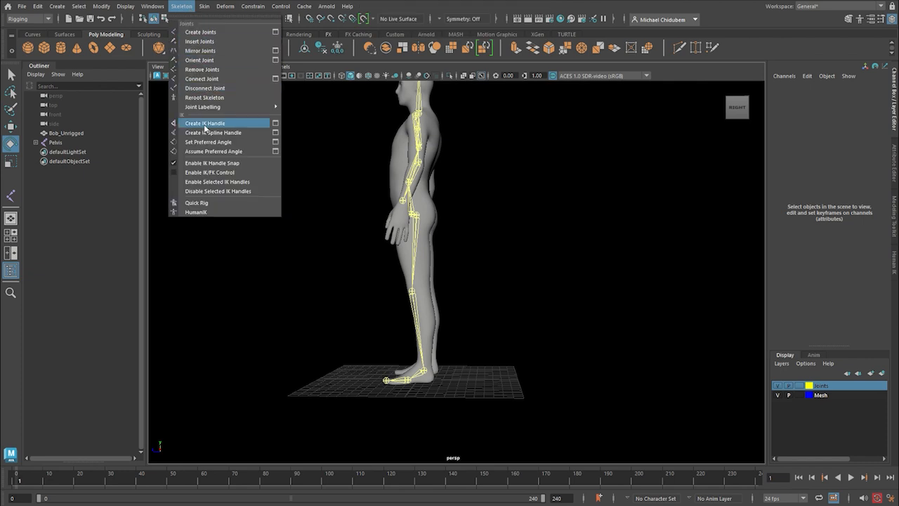
{"action": "left_click", "coordinate": [276, 124]}
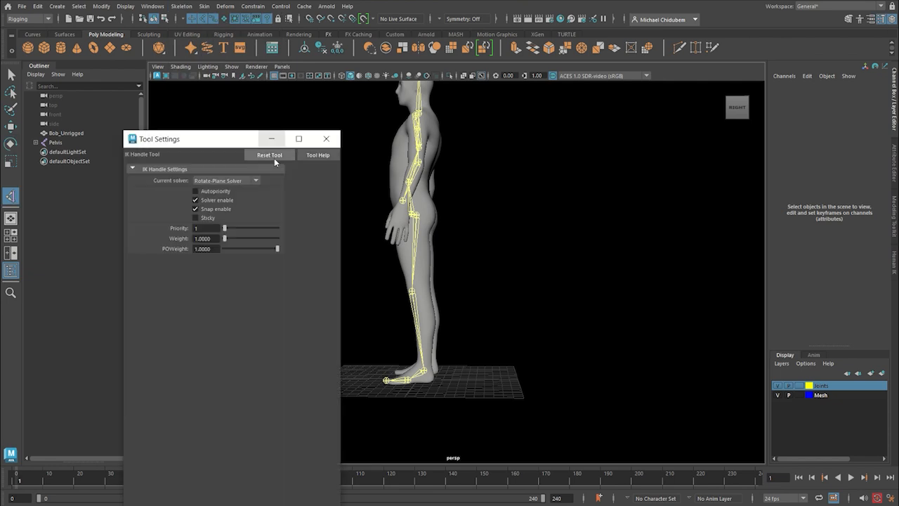
{"action": "left_click", "coordinate": [214, 181]}
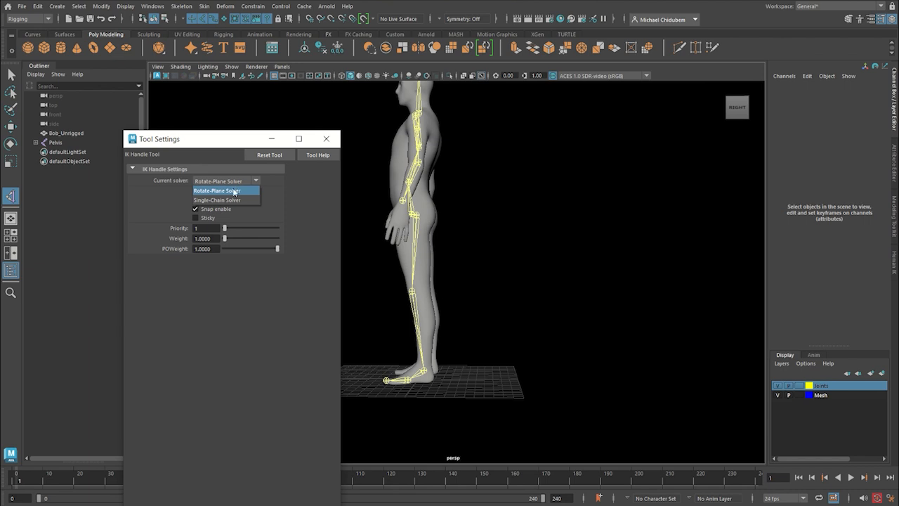
{"action": "left_click", "coordinate": [228, 193]}
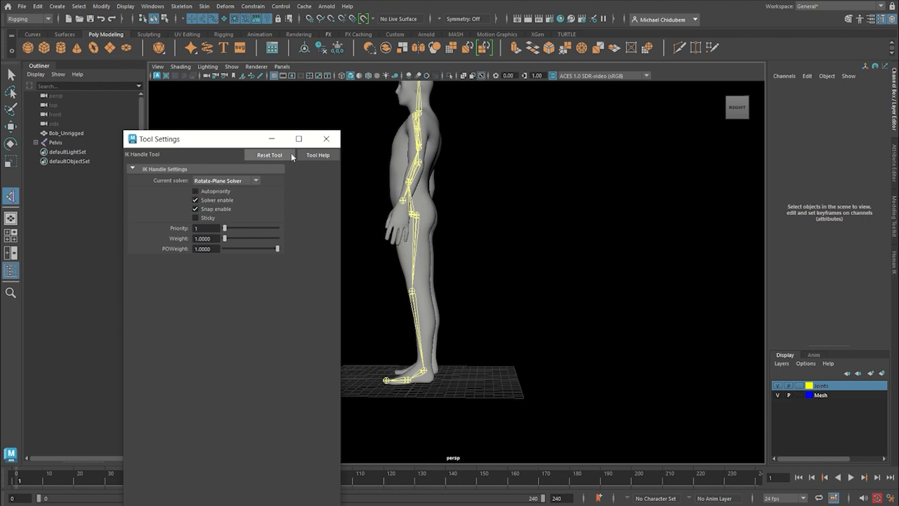
{"action": "left_click", "coordinate": [326, 138]}
Create an IK handle on the leg between the L_Ankle and L_Hip joints.
{"action": "scroll", "coordinate": [408, 281], "scroll_direction": "up", "scroll_amount": 3}
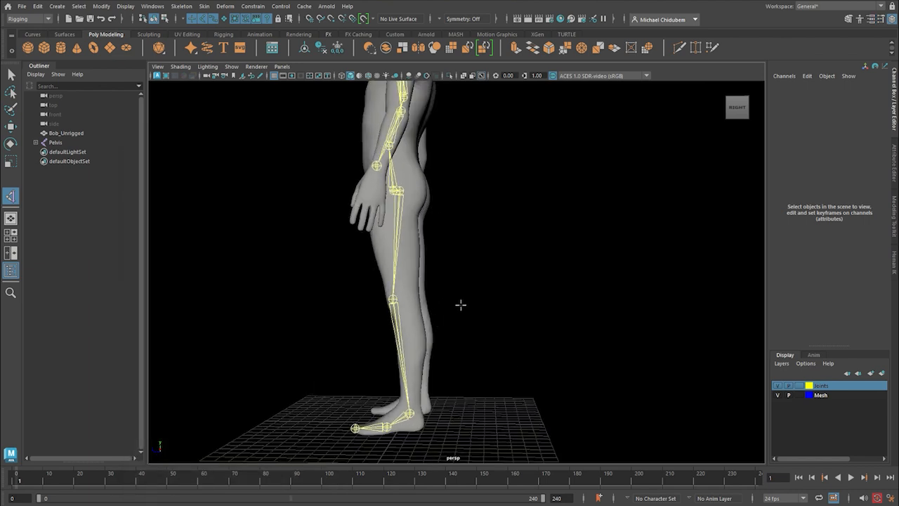
{"action": "left_click_drag", "start_coordinate": [460, 304], "coordinate": [520, 316], "text": "alt"}
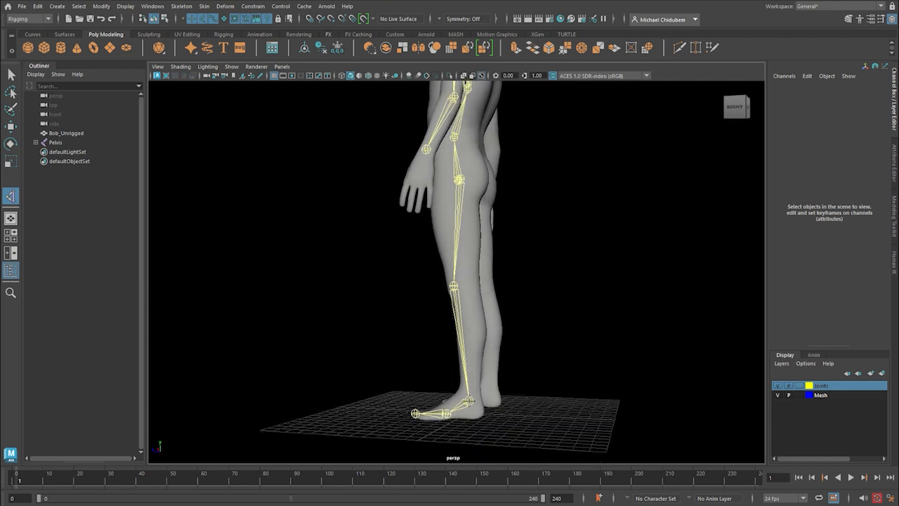
{"action": "left_click_drag", "start_coordinate": [504, 383], "coordinate": [480, 407], "text": "alt"}
{"action": "left_click_drag", "start_coordinate": [461, 194], "coordinate": [527, 317], "text": "alt"}
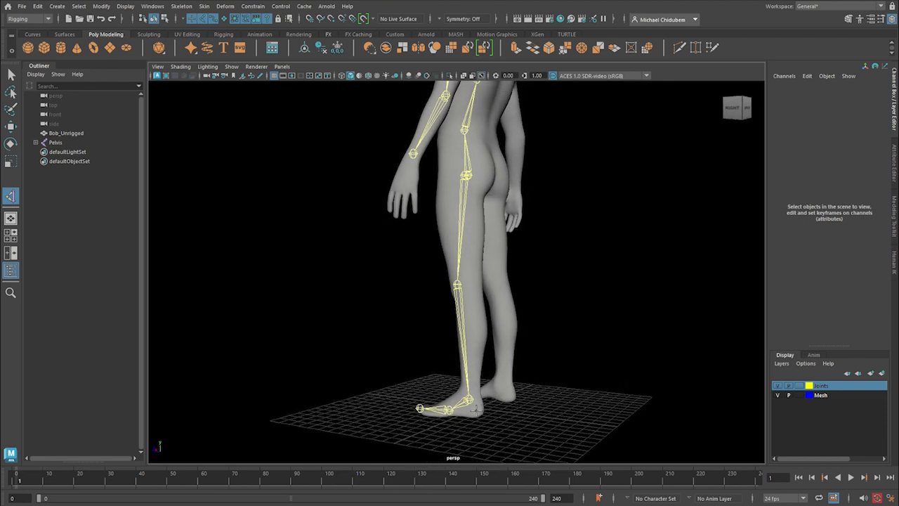
{"action": "left_click", "coordinate": [470, 400]}
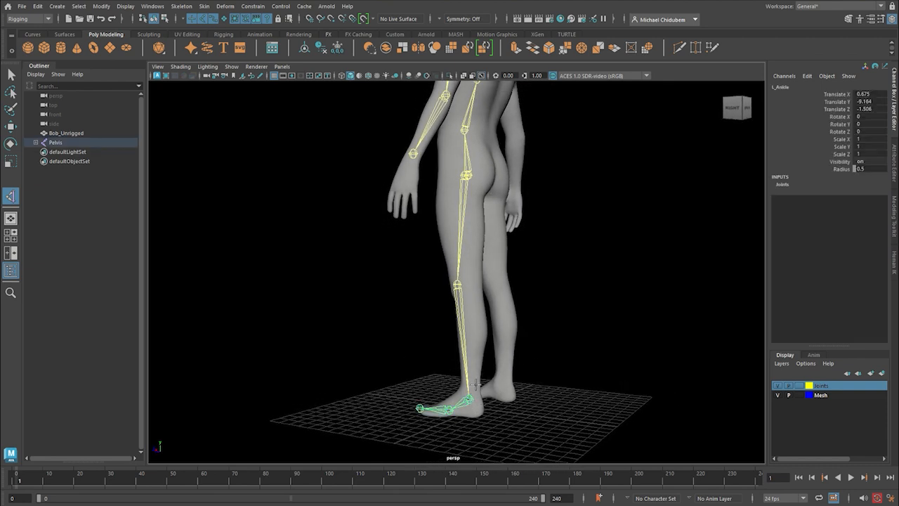
{"action": "left_click_drag", "start_coordinate": [504, 241], "coordinate": [477, 203], "text": "alt"}
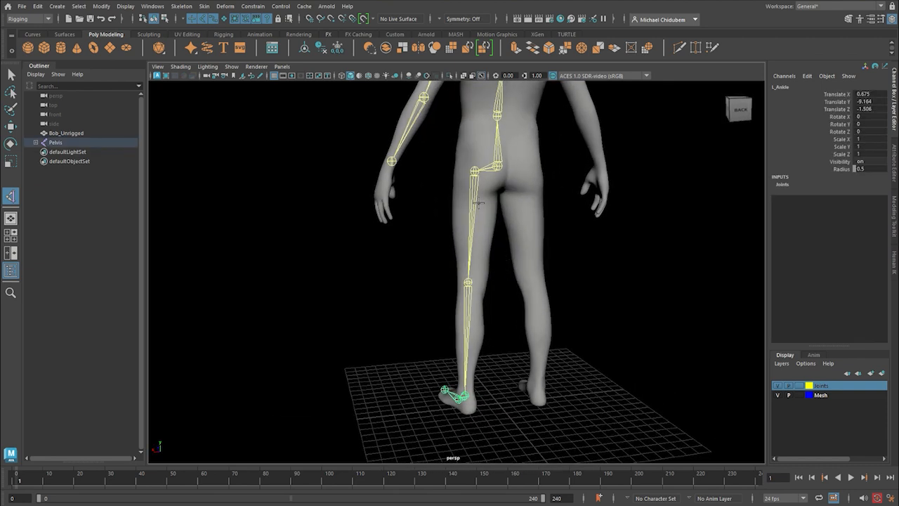
{"action": "left_click", "coordinate": [473, 173]}
Test the leg's IK by moving its handle at the ankle upward, and undo the move.
{"action": "left_click_drag", "start_coordinate": [402, 320], "coordinate": [484, 321], "text": "alt"}
{"action": "key", "text": "w"}
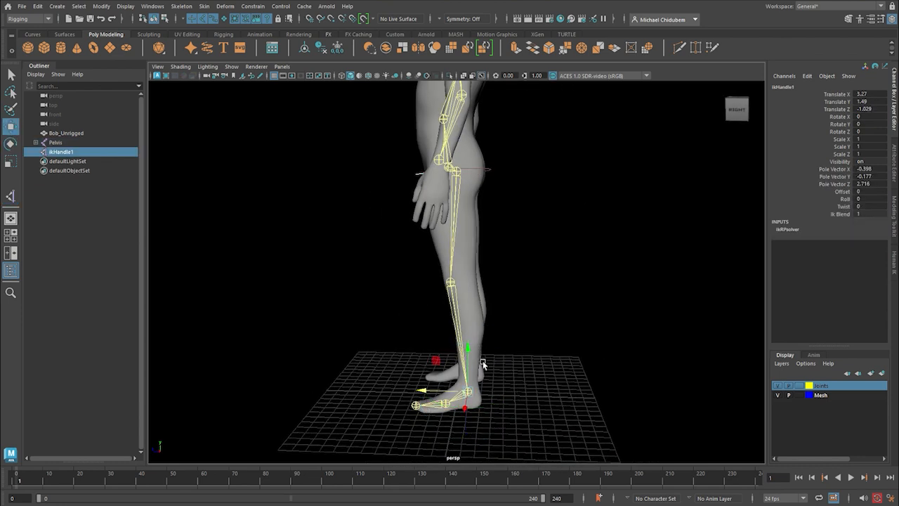
{"action": "left_click_drag", "start_coordinate": [465, 354], "coordinate": [458, 297]}
{"action": "key", "text": "ctrl+z"}
{"action": "left_click_drag", "start_coordinate": [518, 356], "coordinate": [463, 378], "text": "alt"}
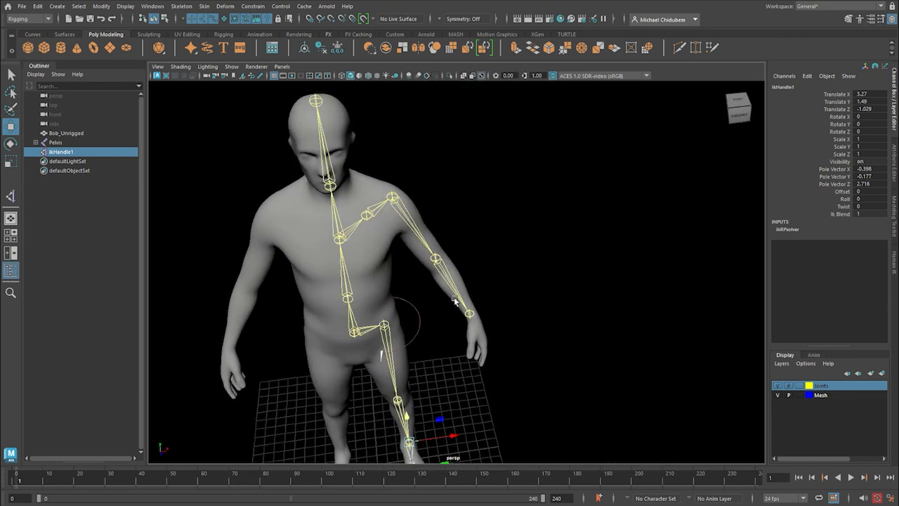
Create an IK handle on the arm between the wrist joint and the shoulder joint.
{"action": "left_click", "coordinate": [10, 198]}
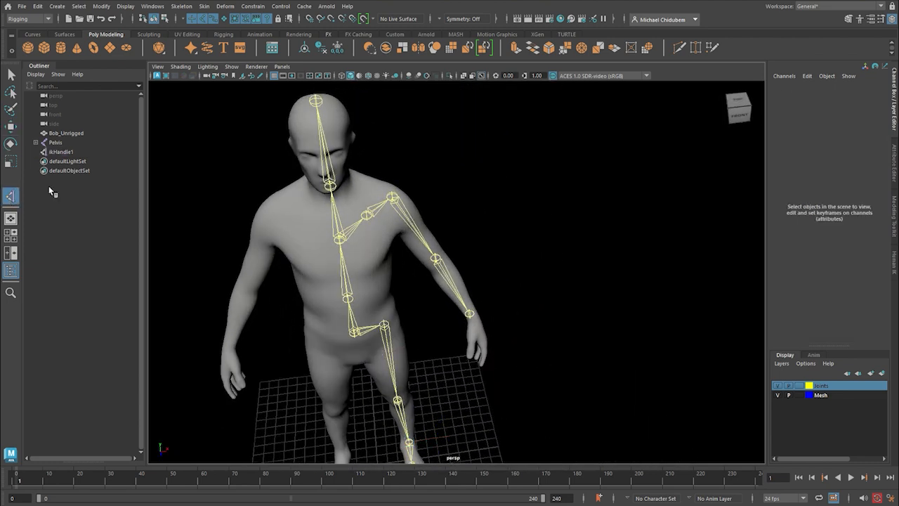
{"action": "left_click", "coordinate": [186, 8]}
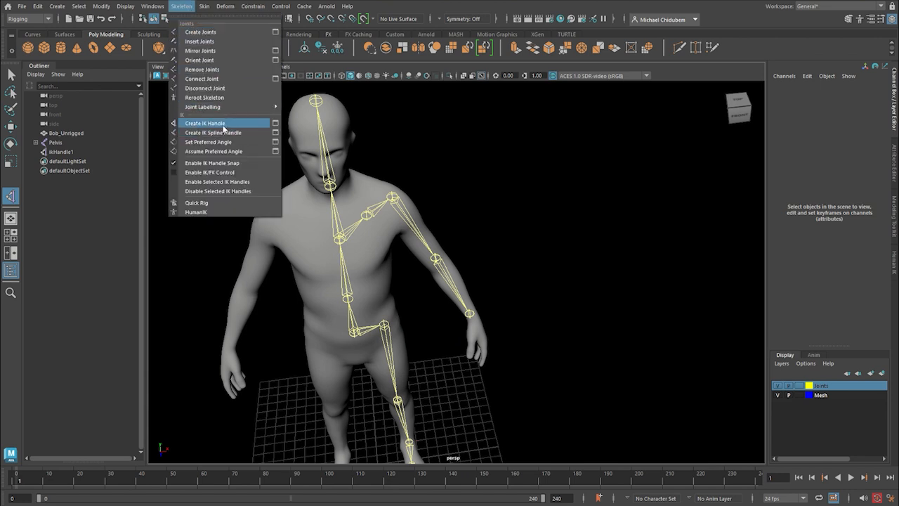
{"action": "left_click", "coordinate": [223, 128]}
{"action": "left_click_drag", "start_coordinate": [522, 297], "coordinate": [500, 316], "text": "alt"}
{"action": "left_click", "coordinate": [482, 342]}
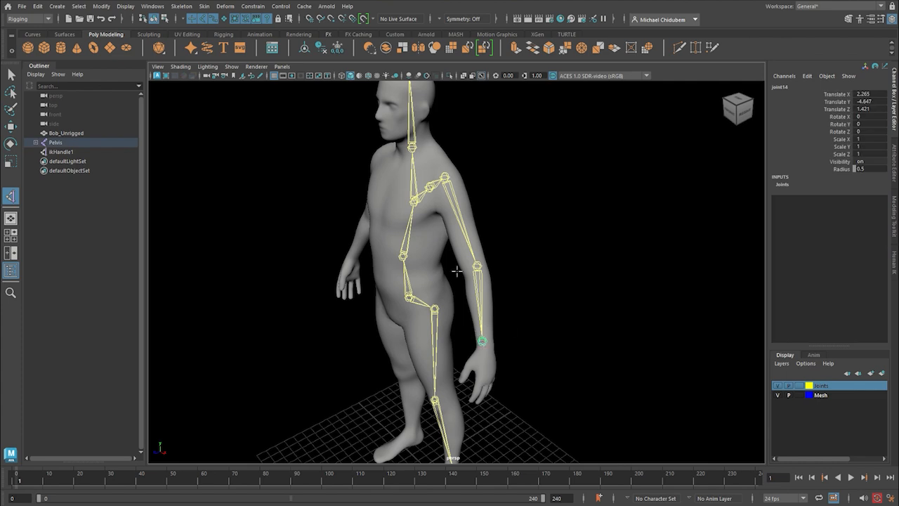
{"action": "left_click_drag", "start_coordinate": [453, 181], "coordinate": [491, 240], "text": "alt"}
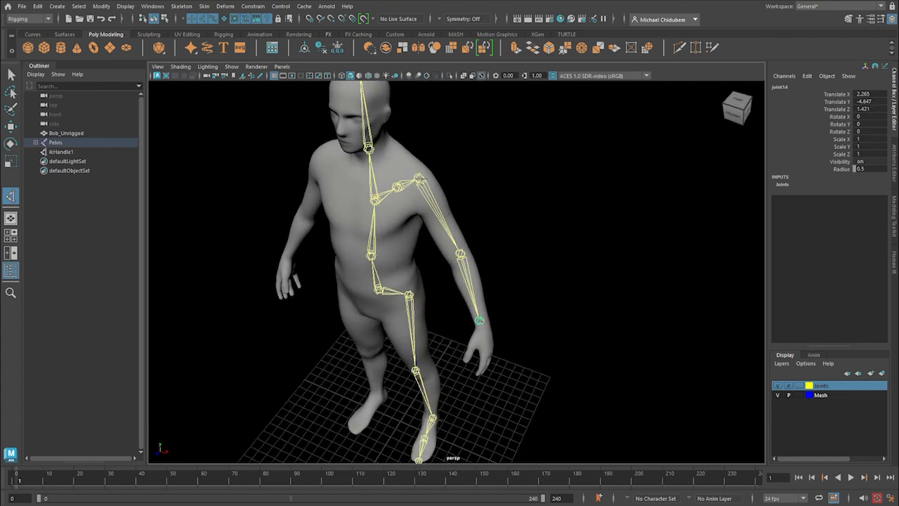
{"action": "left_click", "coordinate": [419, 179]}
Test the arm's IK by moving its handle at the wrist upward, and undo the move.
{"action": "left_click_drag", "start_coordinate": [518, 312], "coordinate": [547, 279], "text": "alt"}
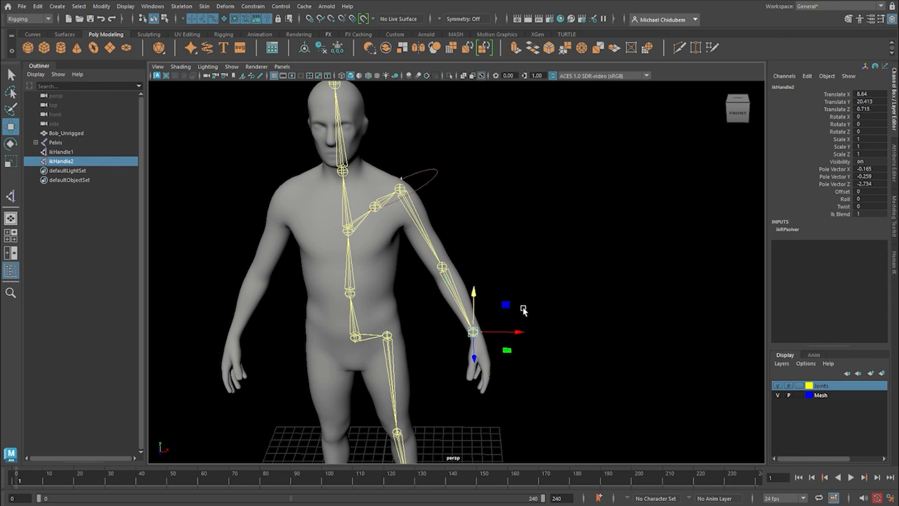
{"action": "left_click_drag", "start_coordinate": [527, 331], "coordinate": [471, 287], "text": "alt"}
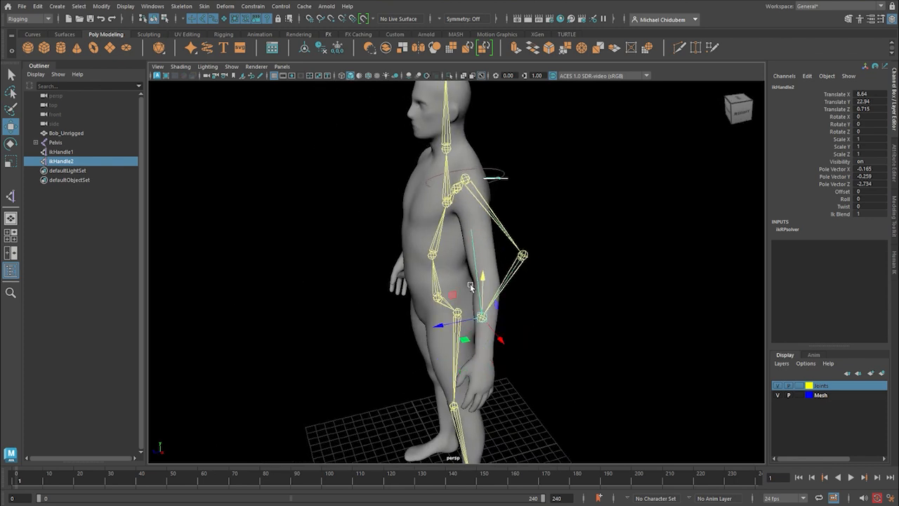
{"action": "key", "text": "ctrl+z"}
{"action": "left_click_drag", "start_coordinate": [434, 313], "coordinate": [480, 311], "text": "alt"}
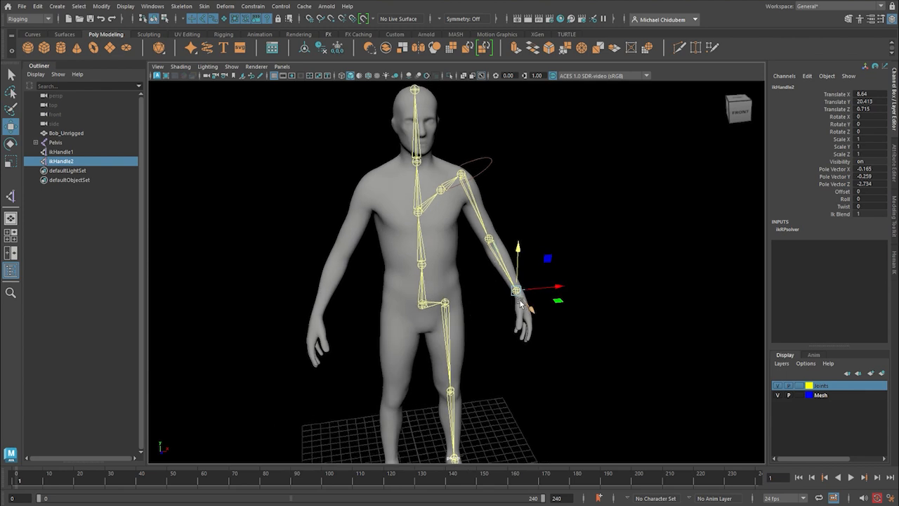
{"action": "scroll", "coordinate": [500, 297], "scroll_direction": "down", "scroll_amount": 2}
{"action": "left_click_drag", "start_coordinate": [499, 316], "coordinate": [491, 360], "text": "alt"}
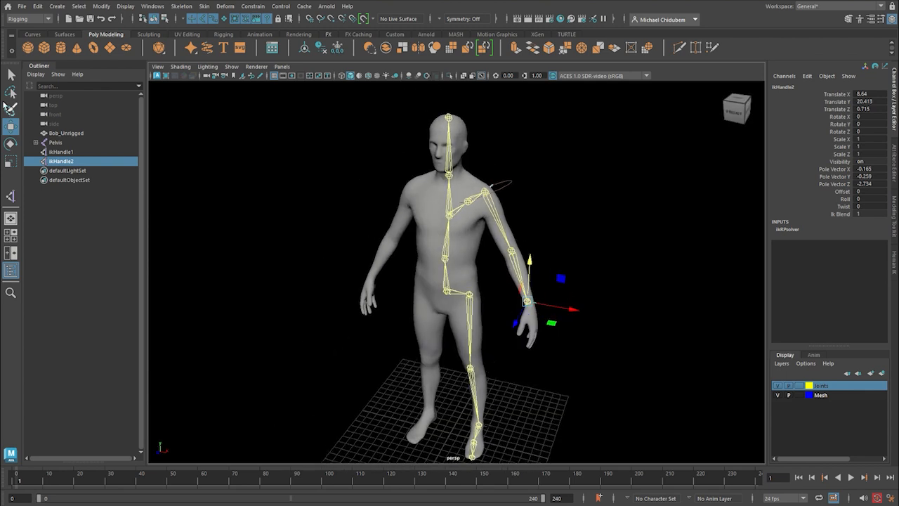
{"action": "left_click", "coordinate": [11, 75]}
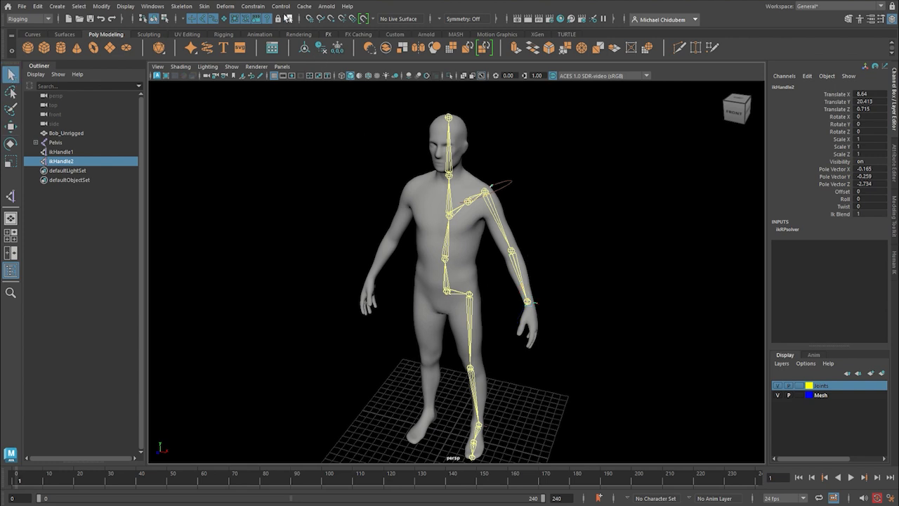
Mirror the leg joint chain from L_Hip across YZ with the Behavior function, replacing L with R in the duplicated joint names.
{"action": "left_click", "coordinate": [186, 7]}
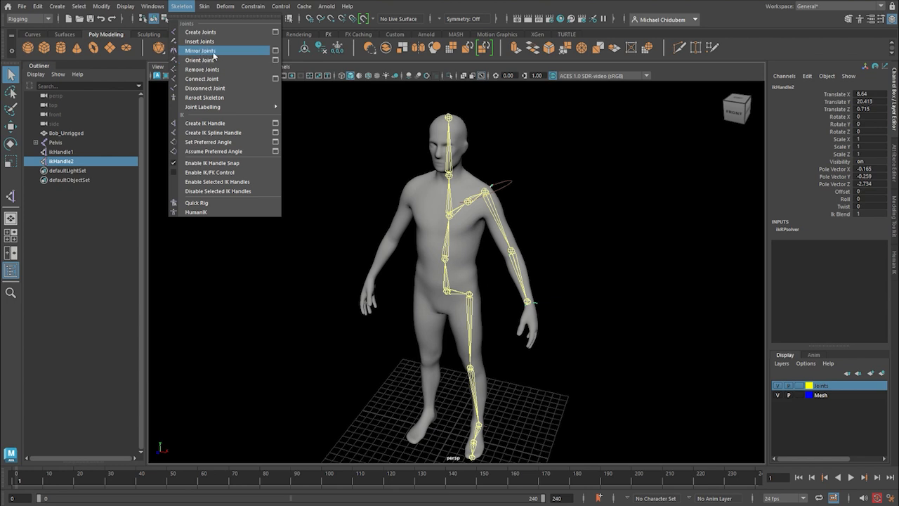
{"action": "left_click", "coordinate": [275, 50]}
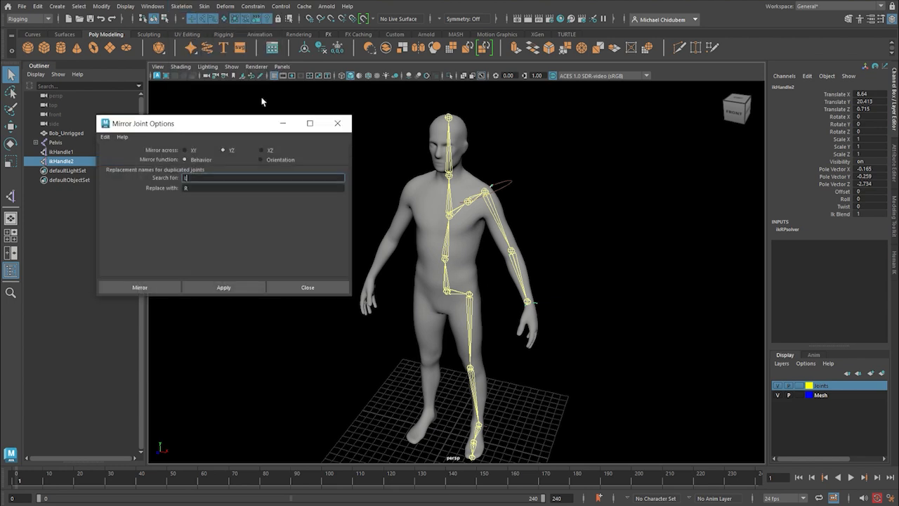
{"action": "mouse_move", "coordinate": [232, 131]}
{"action": "left_mouse_down"}
{"action": "mouse_move", "coordinate": [215, 144]}
{"action": "mouse_move", "coordinate": [221, 140]}
{"action": "left_mouse_up"}
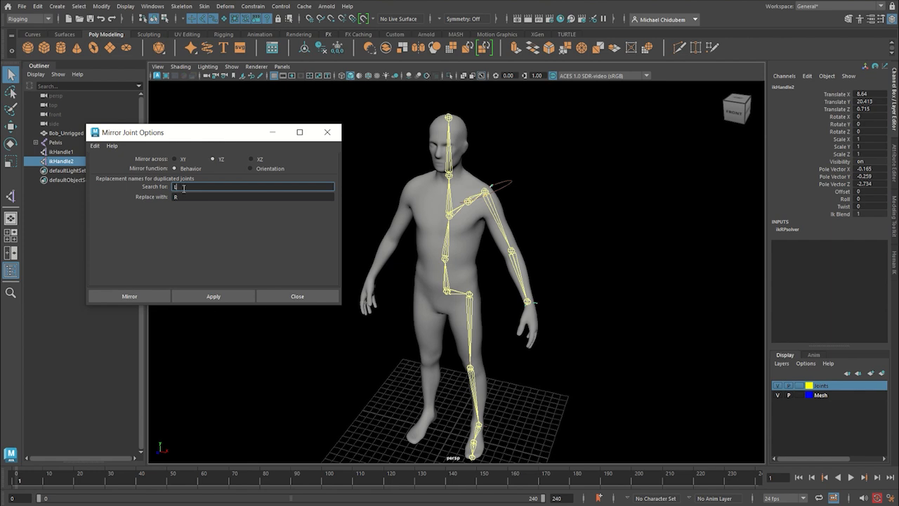
{"action": "left_click_drag", "start_coordinate": [474, 262], "coordinate": [482, 203], "text": "alt"}
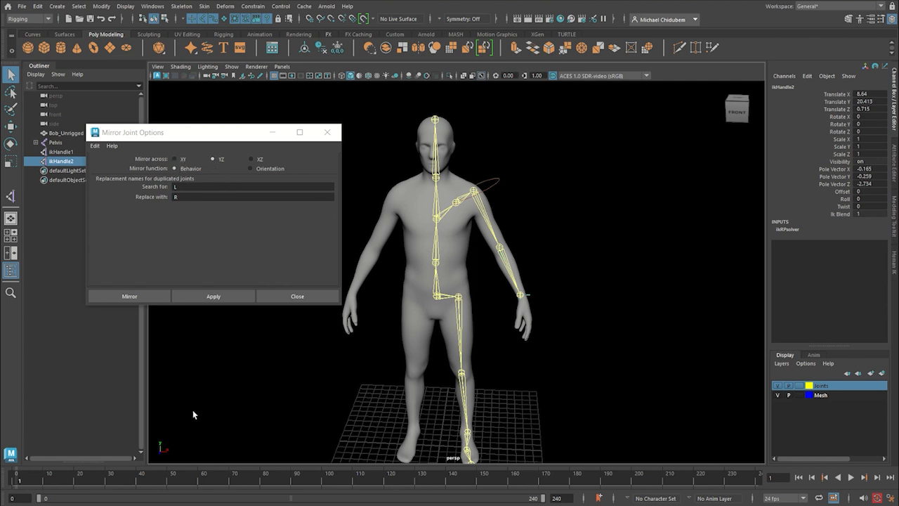
{"action": "left_click_drag", "start_coordinate": [237, 415], "coordinate": [171, 456], "text": "alt"}
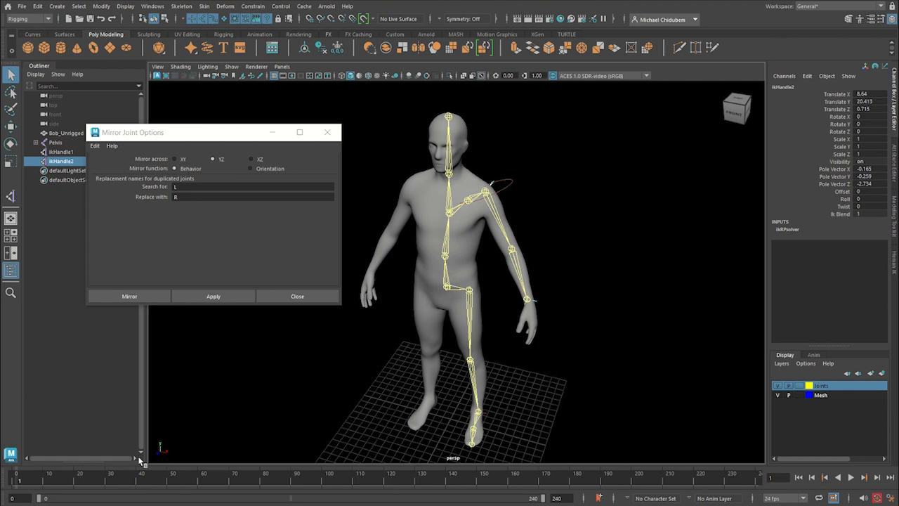
{"action": "right_click_drag", "start_coordinate": [489, 225], "coordinate": [465, 315], "text": "alt"}
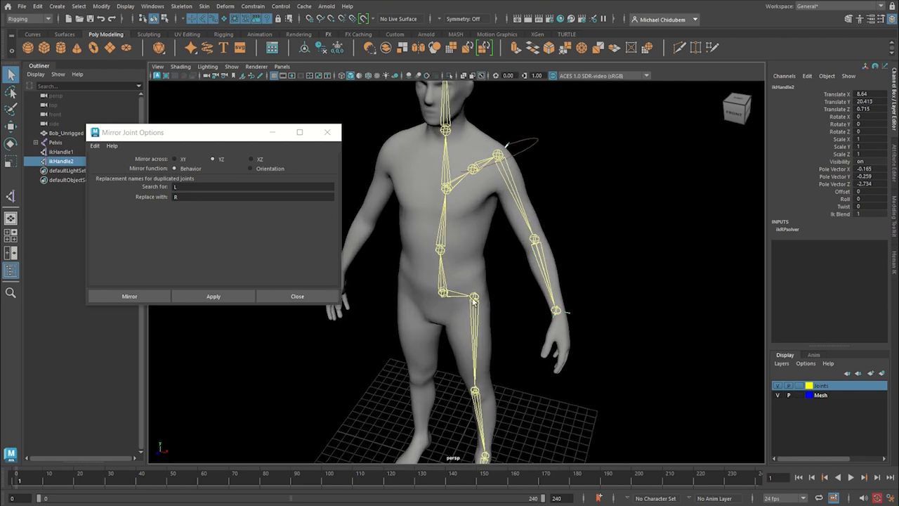
{"action": "left_click", "coordinate": [474, 298]}
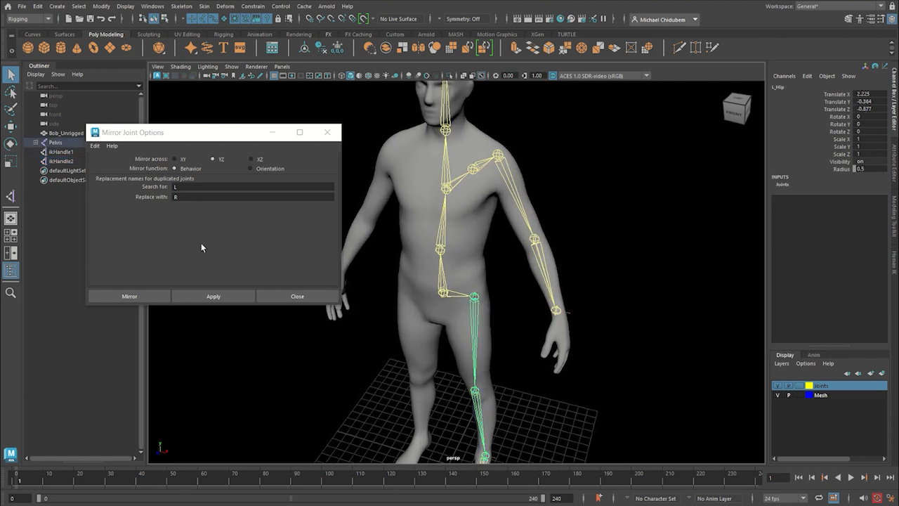
{"action": "left_click", "coordinate": [139, 298]}
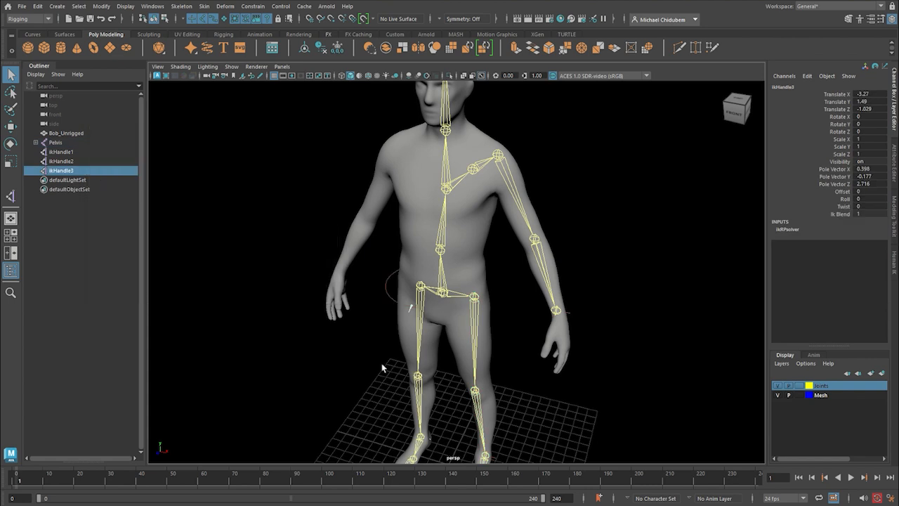
Test the mirrored leg's IK by moving its handle at the ankle upward, and undo the move.
{"action": "left_click_drag", "start_coordinate": [457, 375], "coordinate": [445, 351], "text": "alt"}
{"action": "scroll", "coordinate": [475, 355], "scroll_direction": "down", "scroll_amount": 5}
{"action": "scroll", "coordinate": [476, 386], "scroll_direction": "up", "scroll_amount": 5}
{"action": "scroll", "coordinate": [443, 366], "scroll_direction": "up", "scroll_amount": 2}
{"action": "mouse_move", "coordinate": [444, 395]}
{"action": "left_mouse_down", "text": "alt"}
{"action": "mouse_move", "coordinate": [428, 387]}
{"action": "mouse_move", "coordinate": [438, 384]}
{"action": "left_mouse_up", "text": "alt"}
{"action": "left_click_drag", "start_coordinate": [446, 340], "coordinate": [484, 376], "text": "alt"}
{"action": "key", "text": "w"}
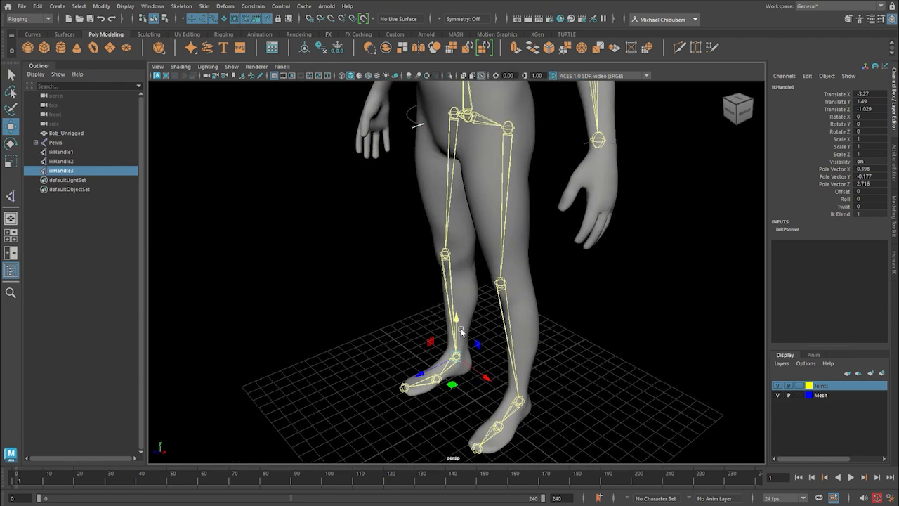
{"action": "left_click_drag", "start_coordinate": [456, 322], "coordinate": [448, 243]}
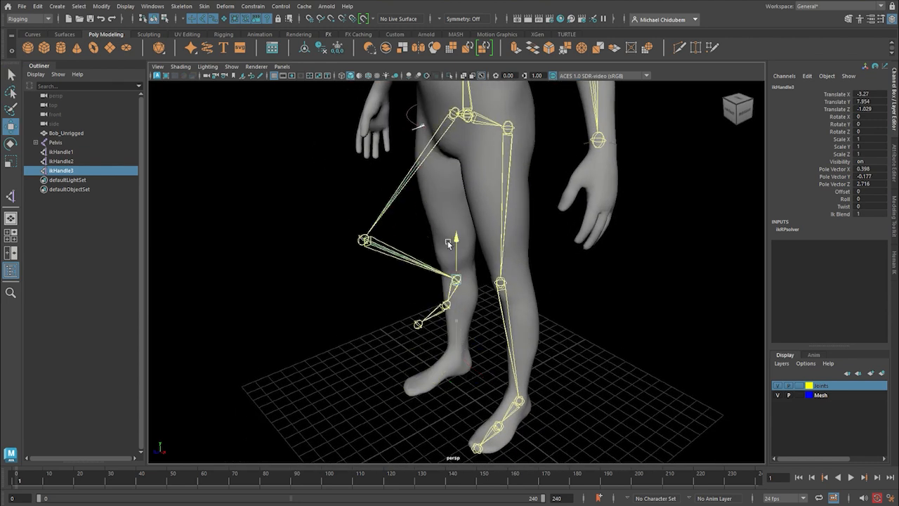
{"action": "key", "text": "ctrl+z"}
Mirror the arm joint chain, starting from the clavicle joint, to the other side by repeating the Mirror Joints command.
{"action": "middle_click_drag", "start_coordinate": [448, 257], "coordinate": [437, 389], "text": "alt"}
{"action": "left_click_drag", "start_coordinate": [437, 389], "coordinate": [427, 282], "text": "alt"}
{"action": "middle_click_drag", "start_coordinate": [427, 283], "coordinate": [451, 372], "text": "alt"}
{"action": "left_click_drag", "start_coordinate": [452, 371], "coordinate": [439, 318], "text": "alt"}
{"action": "left_click_drag", "start_coordinate": [458, 236], "coordinate": [451, 292], "text": "alt"}
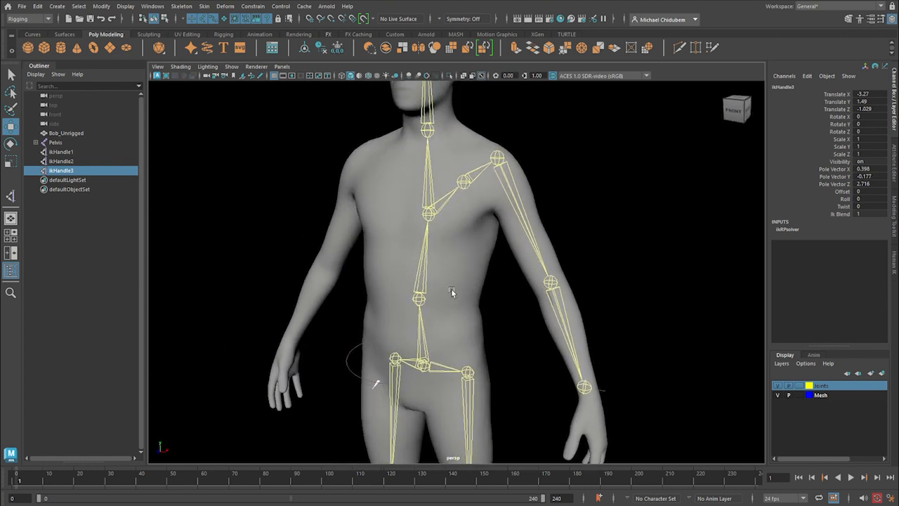
{"action": "left_click", "coordinate": [462, 183]}
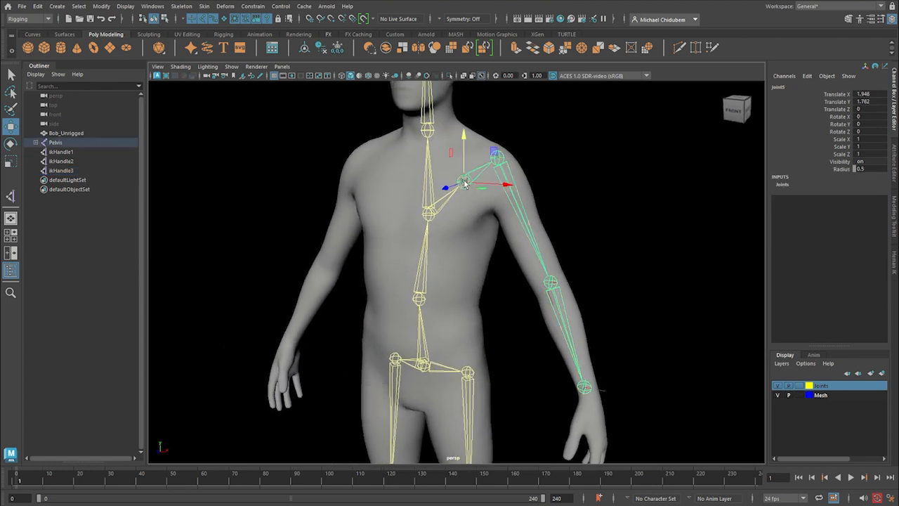
{"action": "key", "text": "g"}
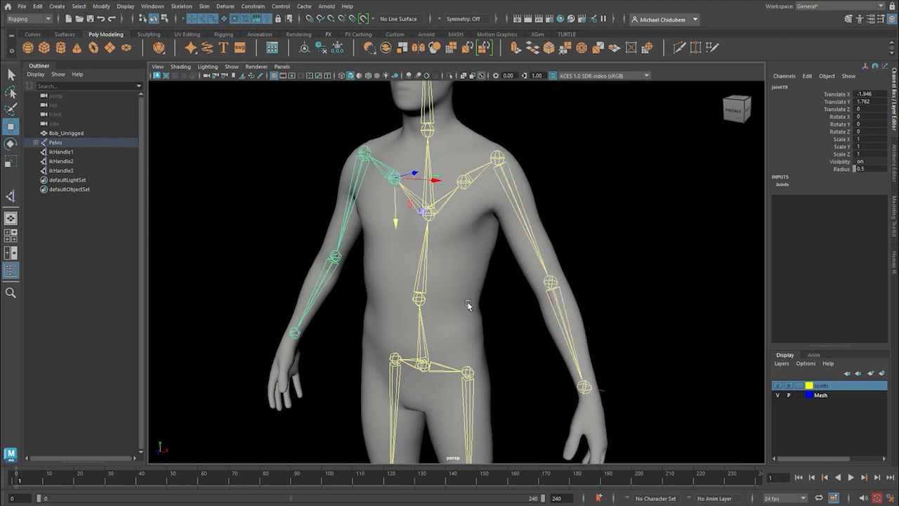
Examine the full mirrored skeleton inside the body from the front and from the side.
{"action": "left_click_drag", "start_coordinate": [433, 267], "coordinate": [498, 302], "text": "alt"}
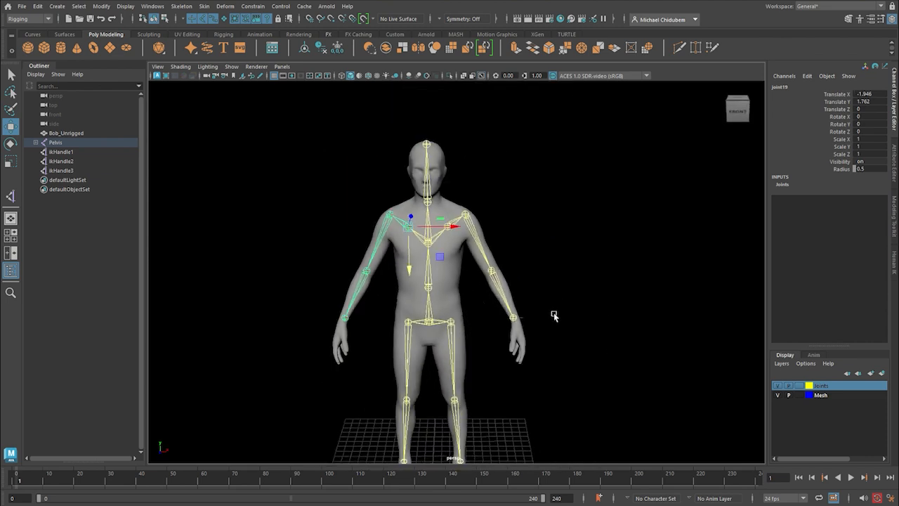
{"action": "mouse_move", "coordinate": [554, 315]}
{"action": "left_mouse_down", "text": "alt"}
{"action": "mouse_move", "coordinate": [506, 319]}
{"action": "mouse_move", "coordinate": [546, 319]}
{"action": "left_mouse_up", "text": "alt"}
{"action": "scroll", "coordinate": [542, 298], "scroll_direction": "down", "scroll_amount": 3}
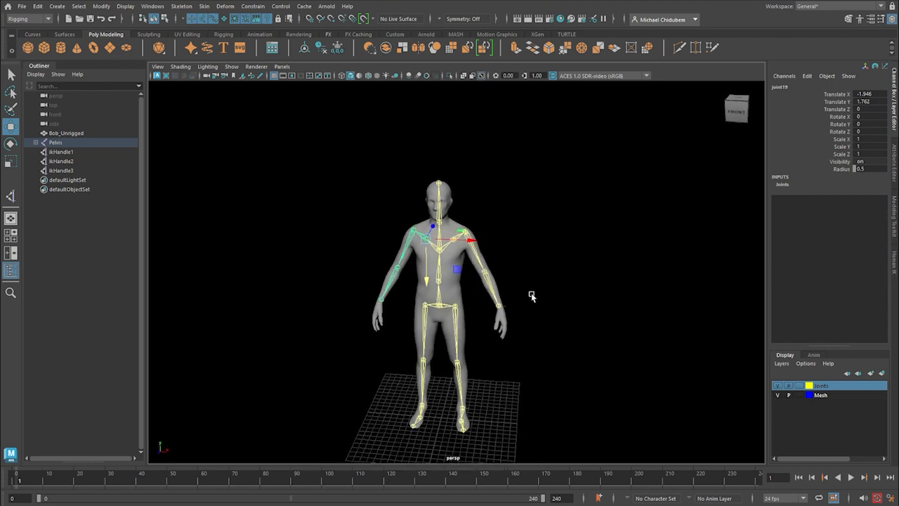
{"action": "middle_click_drag", "start_coordinate": [515, 359], "coordinate": [515, 328], "text": "alt"}
{"action": "left_click_drag", "start_coordinate": [509, 342], "coordinate": [540, 351], "text": "alt"}
{"action": "scroll", "coordinate": [540, 351], "scroll_direction": "up", "scroll_amount": 2}
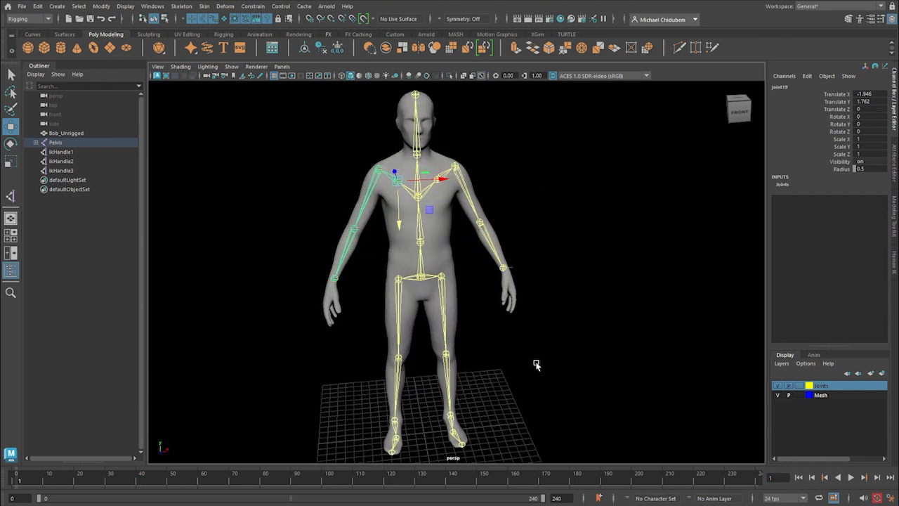
{"action": "scroll", "coordinate": [538, 365], "scroll_direction": "up", "scroll_amount": 2}
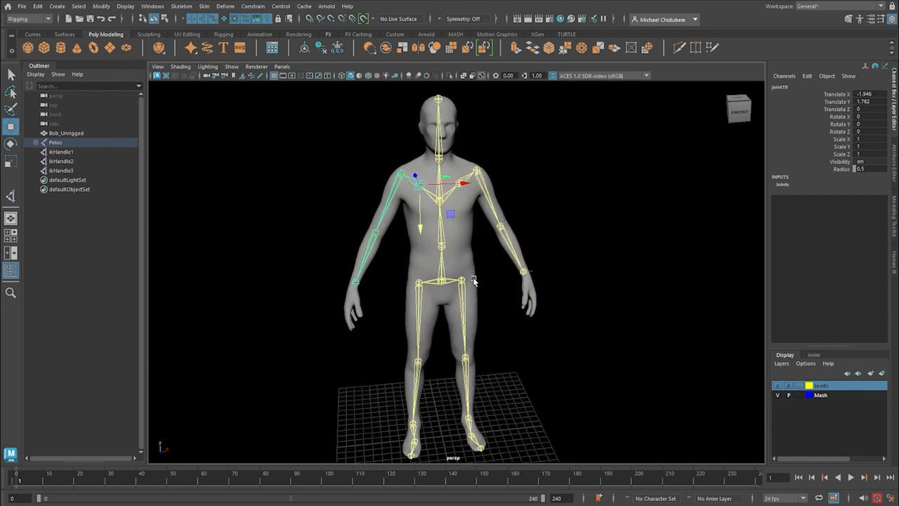
{"action": "left_click_drag", "start_coordinate": [477, 290], "coordinate": [524, 378], "text": "alt"}
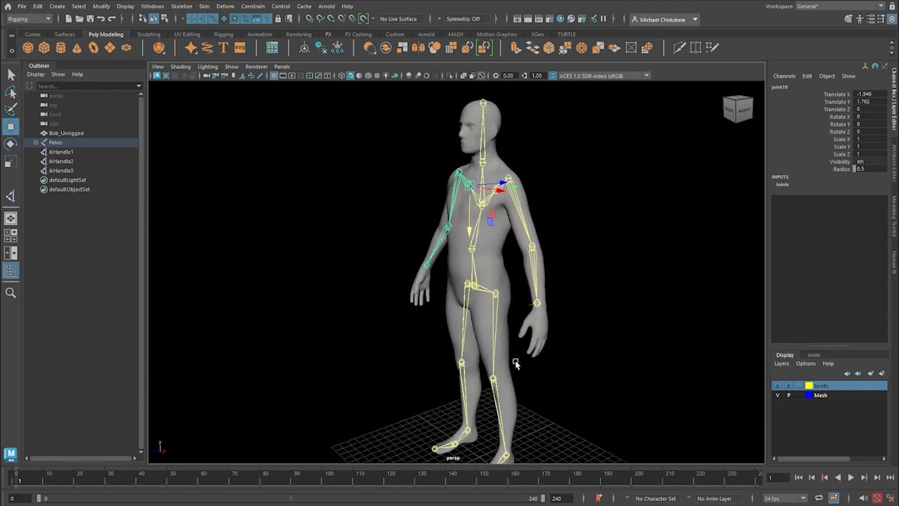